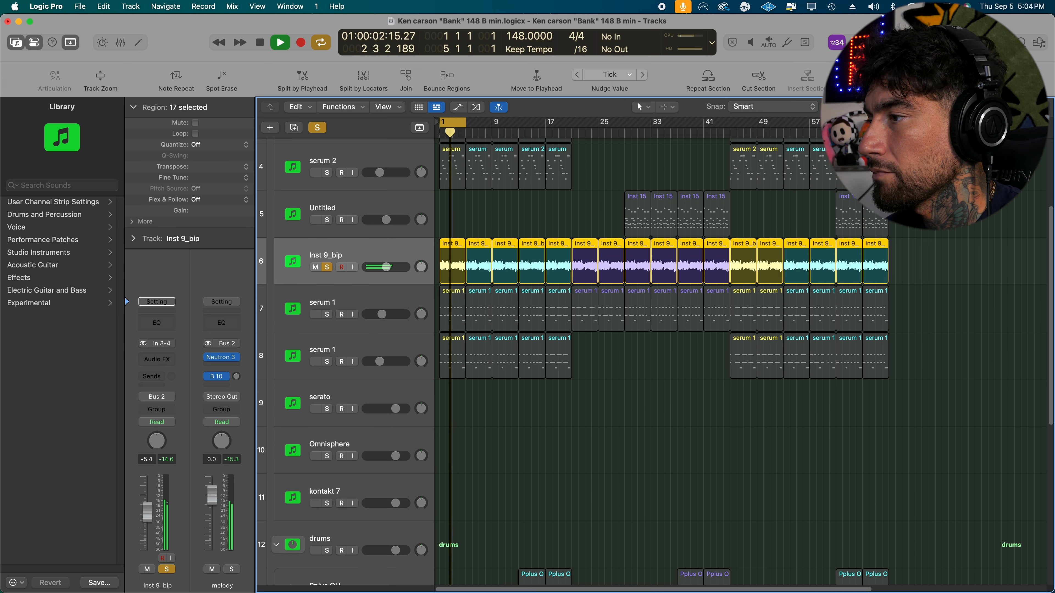
Step: Listen to the soloed Inst 9_bip audio track, stop playback, and select its first region
{"action": "key", "text": "super+Right"}
{"action": "key", "text": "super+Right"}
{"action": "key", "text": "super+Right"}
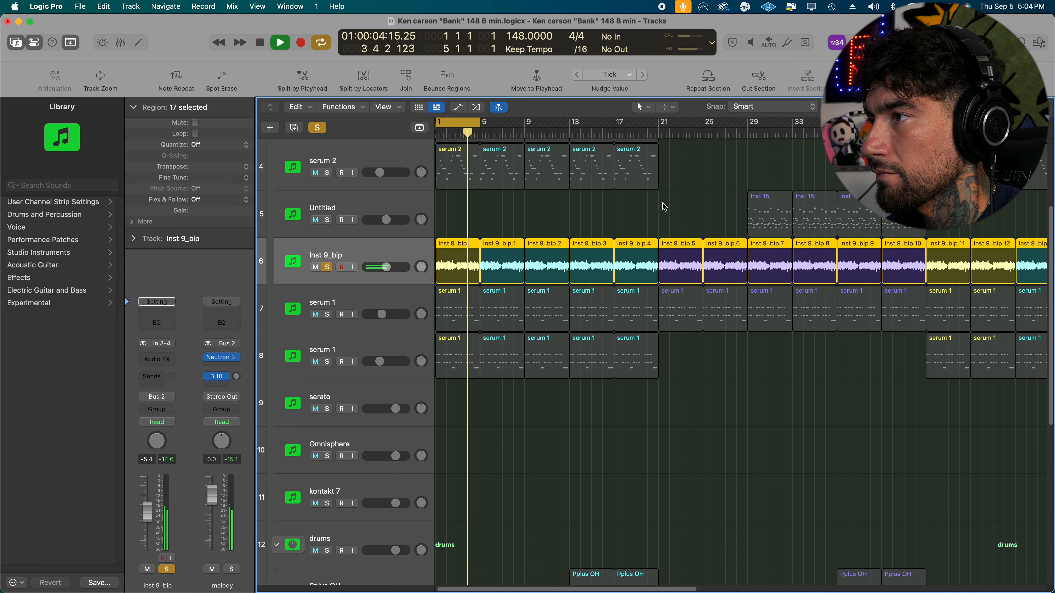
{"action": "key", "text": "space"}
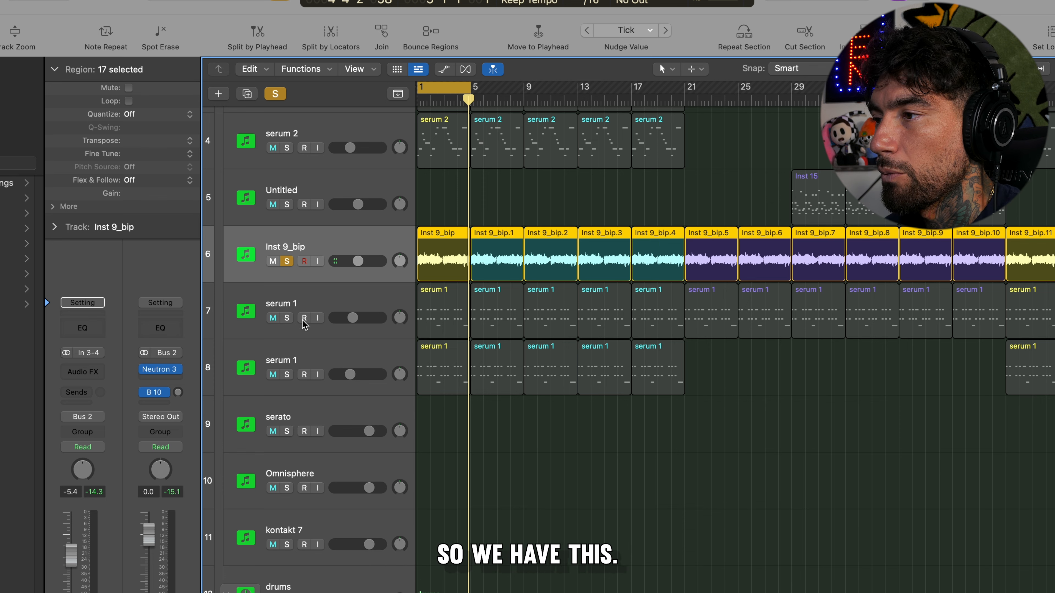
{"action": "left_click", "coordinate": [453, 231]}
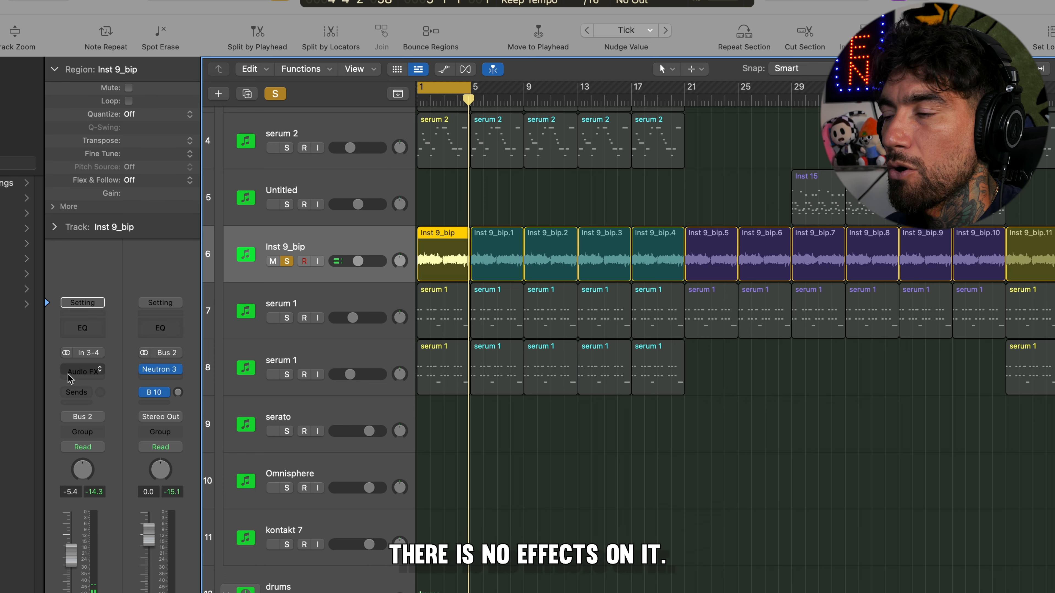
Step: Play through the first Inst 9_bip region at a magnification that fits it to the view
{"action": "scroll", "coordinate": [339, 297], "scroll_direction": "up", "scroll_amount": 2}
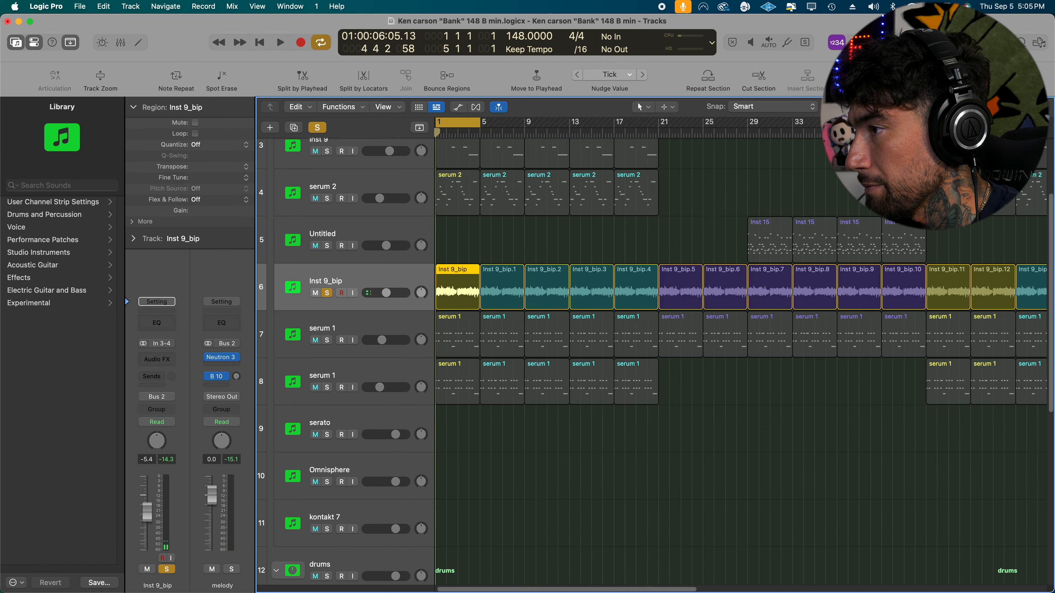
{"action": "key", "text": "z"}
{"action": "key", "text": "space"}
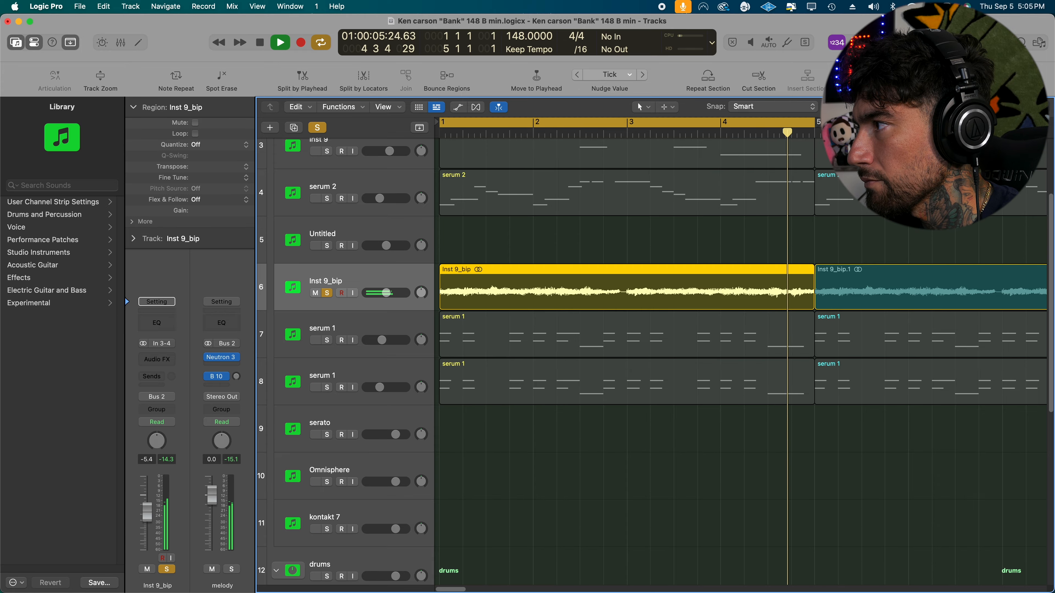
{"action": "key", "text": "space"}
{"action": "key", "text": "z"}
Step: Audition the first serum 1 region on track 7 with its notes shown in the Piano Roll
{"action": "left_click", "coordinate": [452, 342]}
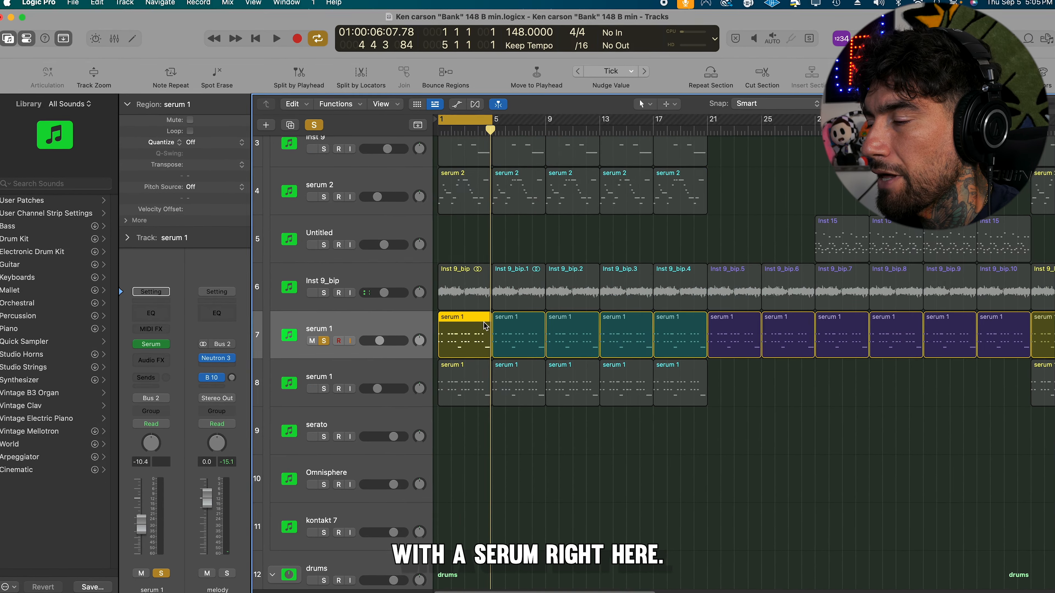
{"action": "key", "text": "space"}
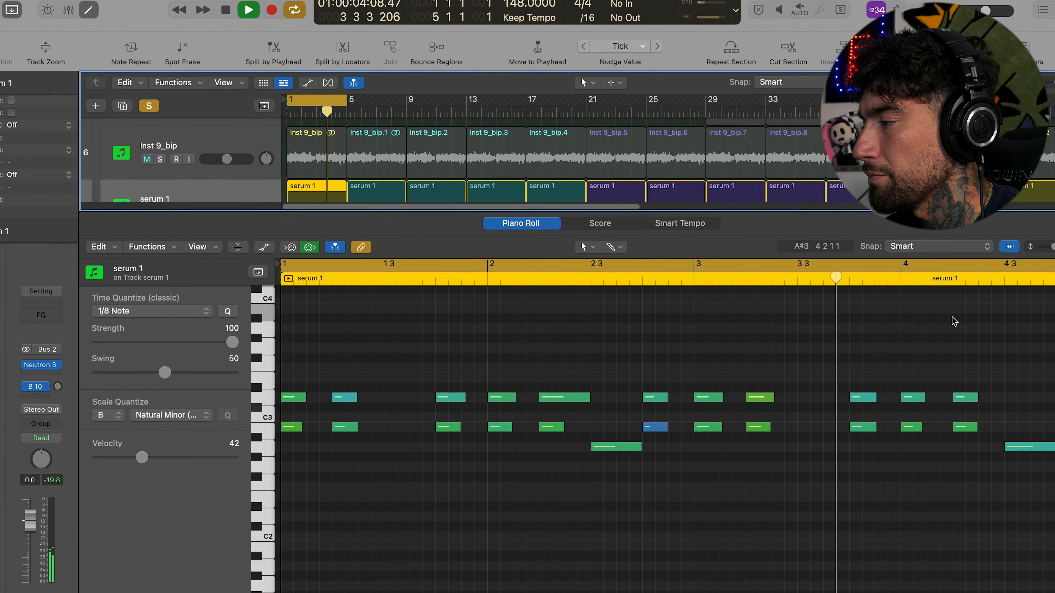
{"action": "key", "text": "space"}
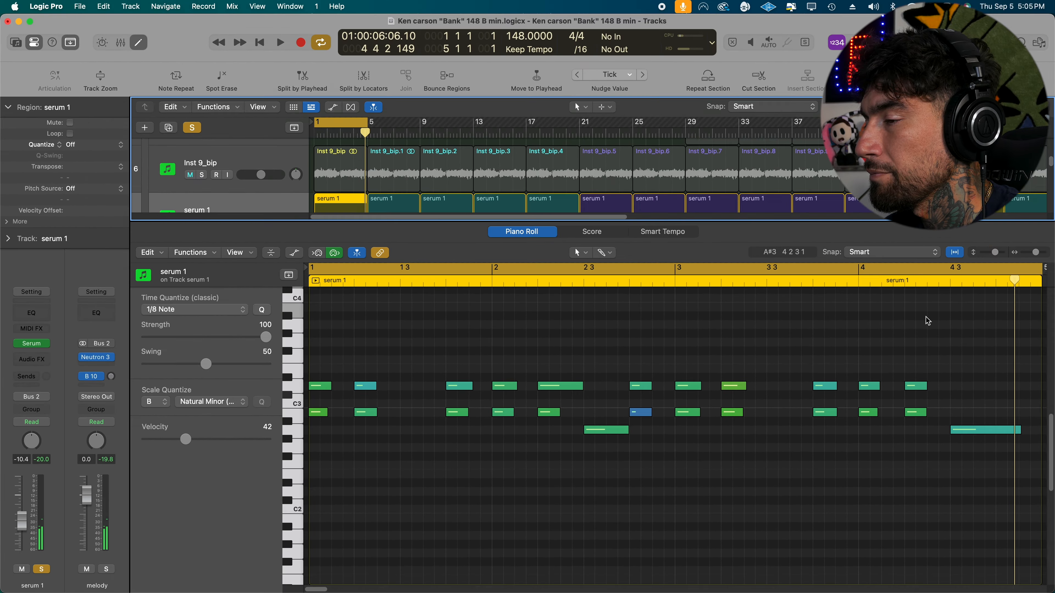
{"action": "key", "text": "e"}
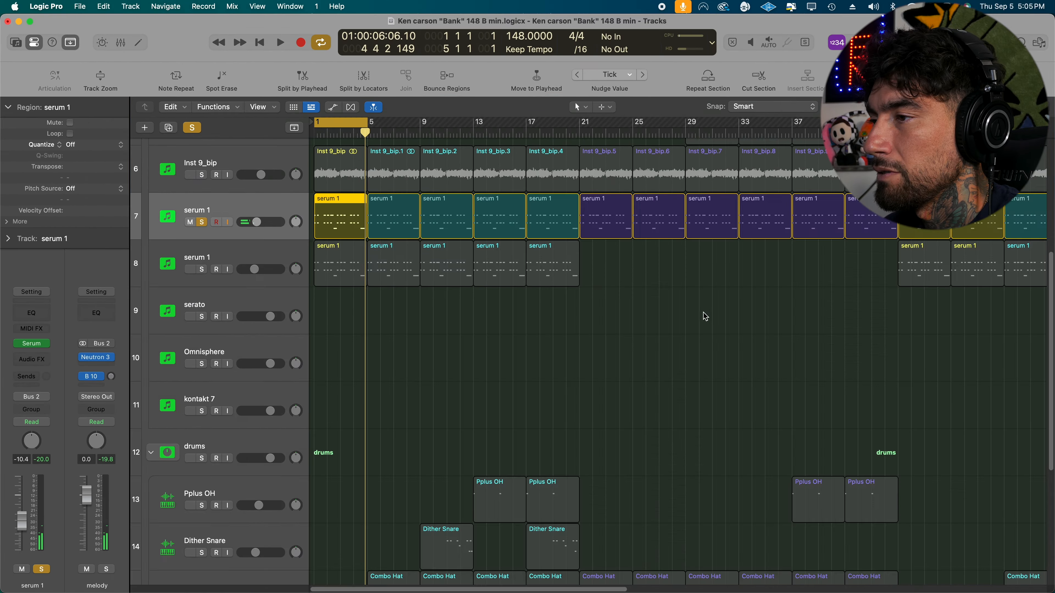
Step: Switch the solo from track 7 to the serum 1 track on row 8 and open its first region in the Piano Roll
{"action": "left_click", "coordinate": [201, 222]}
{"action": "scroll", "coordinate": [381, 226], "scroll_direction": "up", "scroll_amount": 2}
{"action": "left_click", "coordinate": [183, 334]}
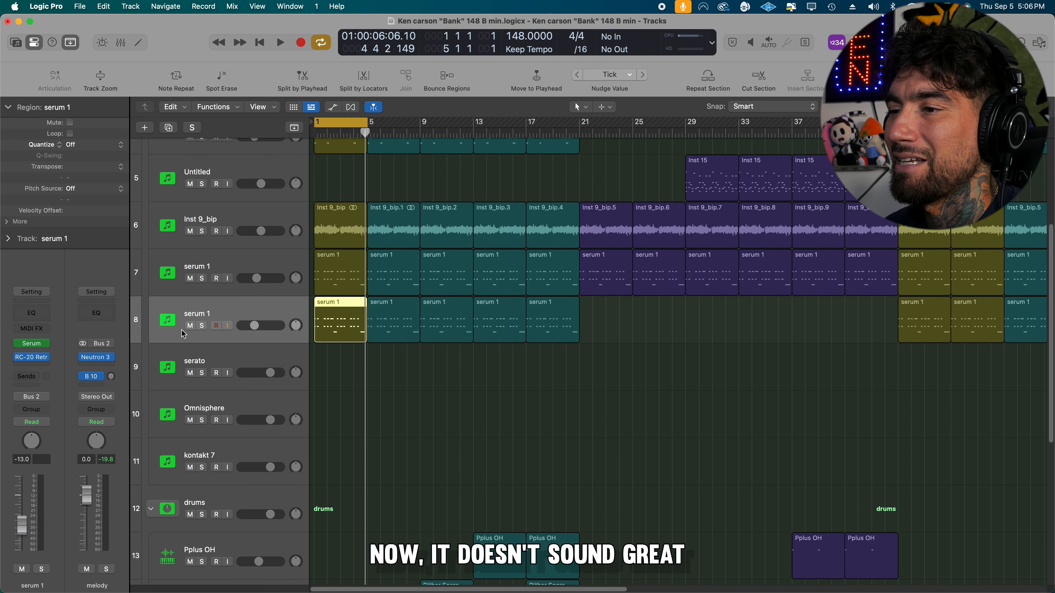
{"action": "left_click", "coordinate": [233, 270]}
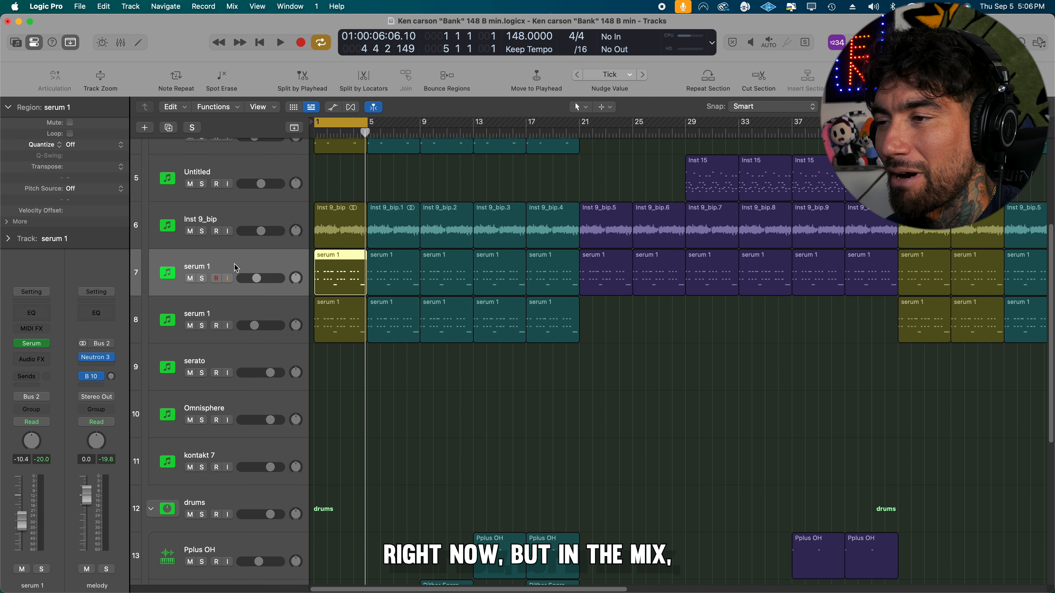
{"action": "left_click", "coordinate": [250, 317]}
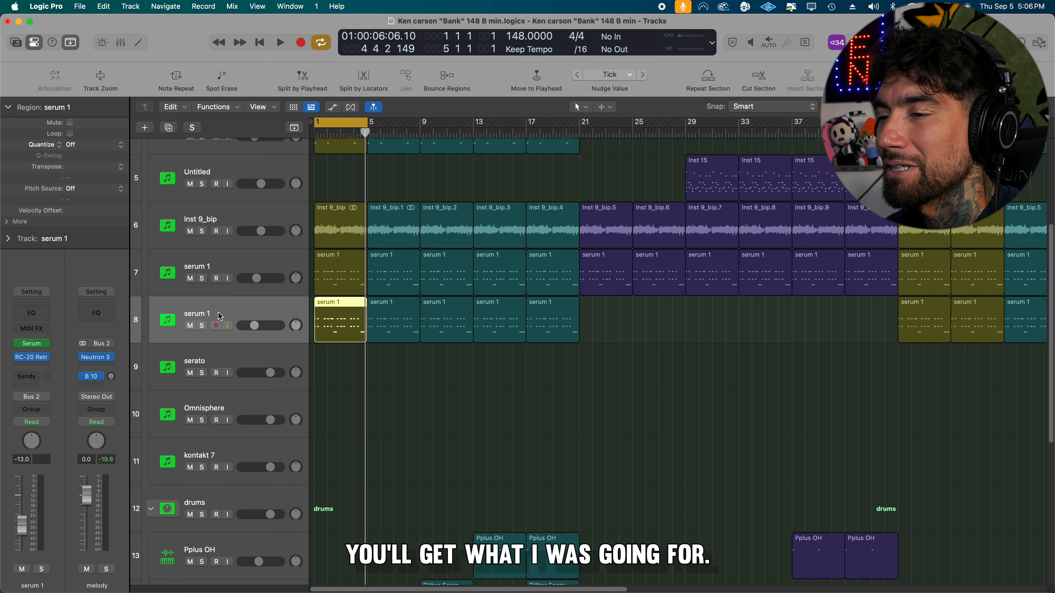
{"action": "left_click", "coordinate": [202, 326]}
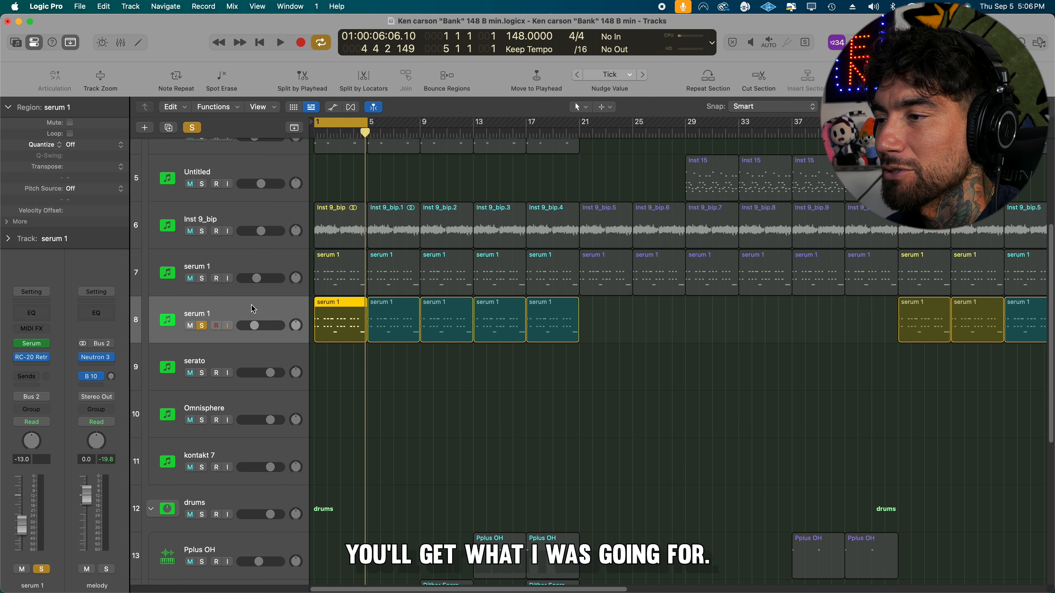
{"action": "double_click", "coordinate": [345, 321]}
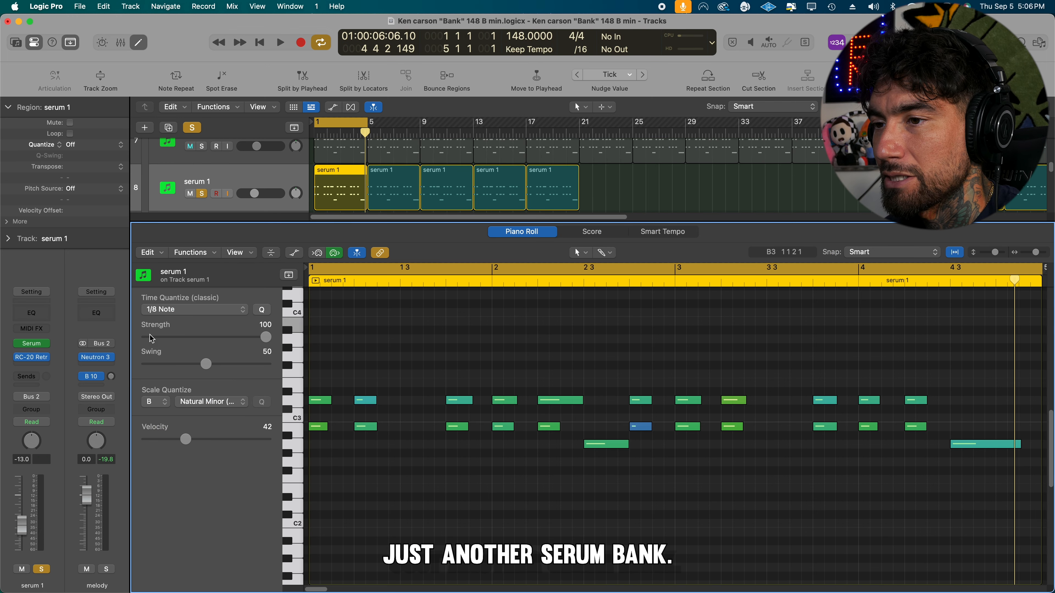
Step: Inspect the Serum instrument and the RC-20 Retro Color effect on track 8, closing each plug-in window
{"action": "left_click", "coordinate": [38, 345]}
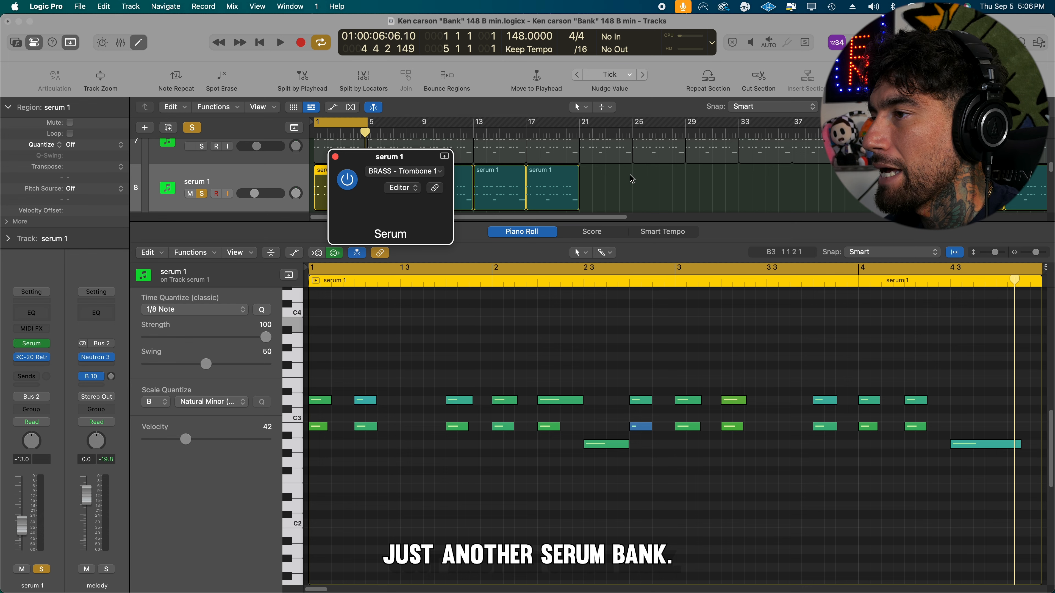
{"action": "left_click", "coordinate": [335, 156]}
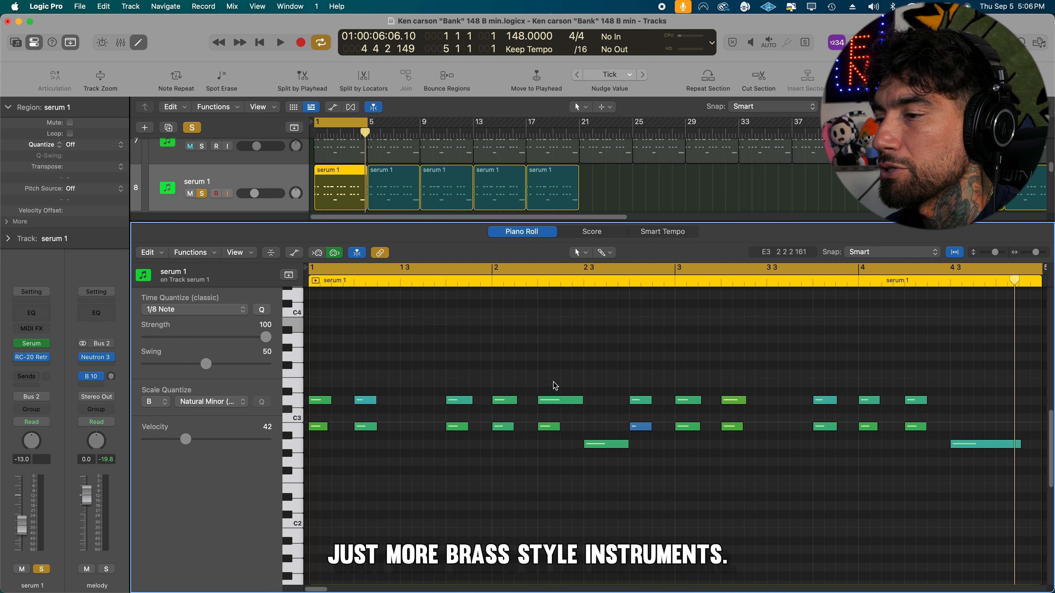
{"action": "left_click", "coordinate": [33, 358]}
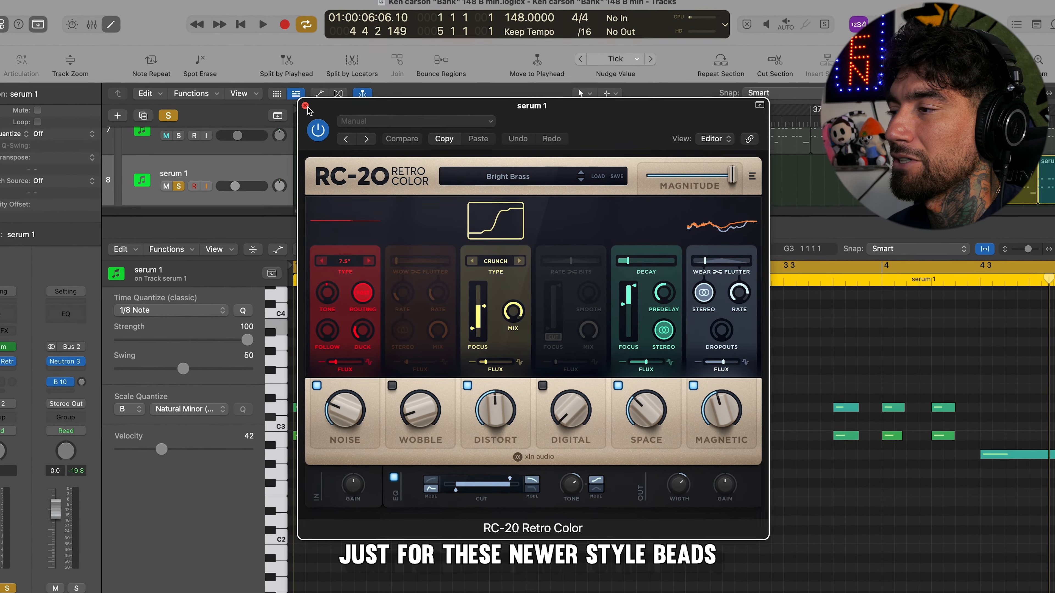
{"action": "left_click", "coordinate": [293, 96]}
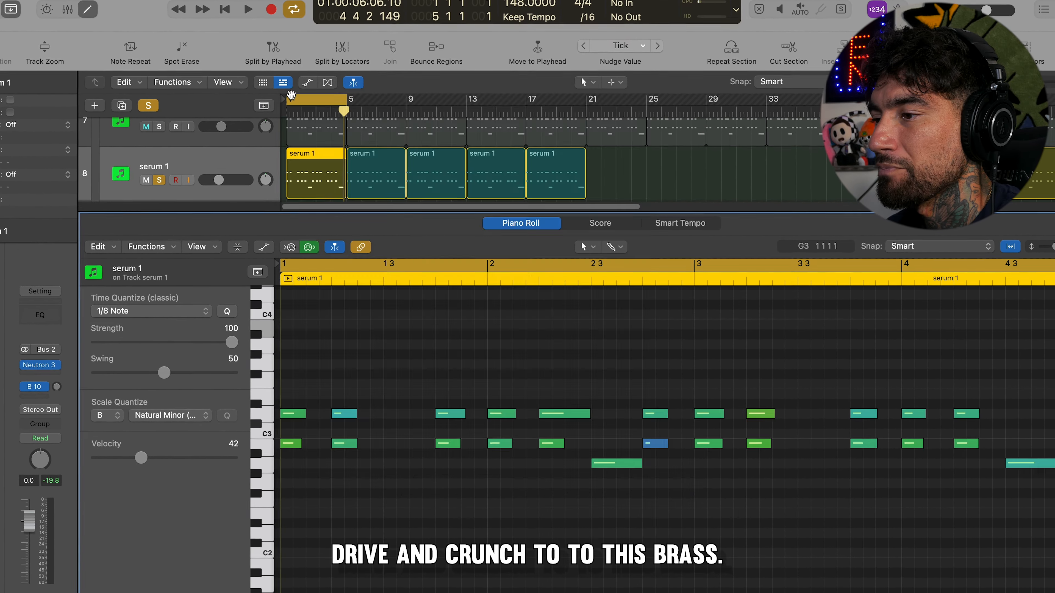
Step: Play the soloed serum 1 region on track 8 and reopen its RC-20 Retro Color settings
{"action": "key", "text": "space"}
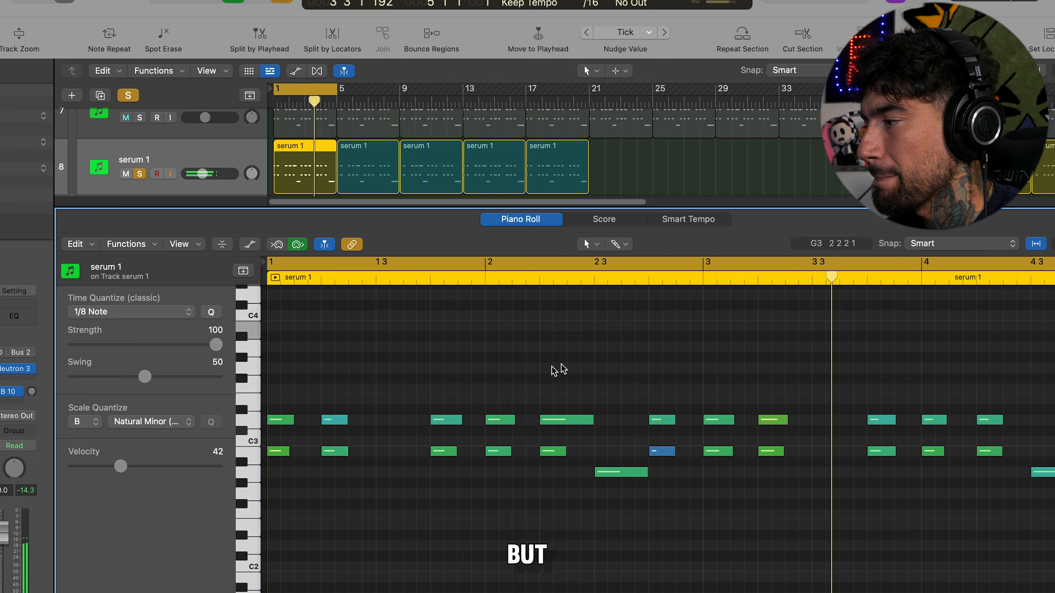
{"action": "key", "text": "space"}
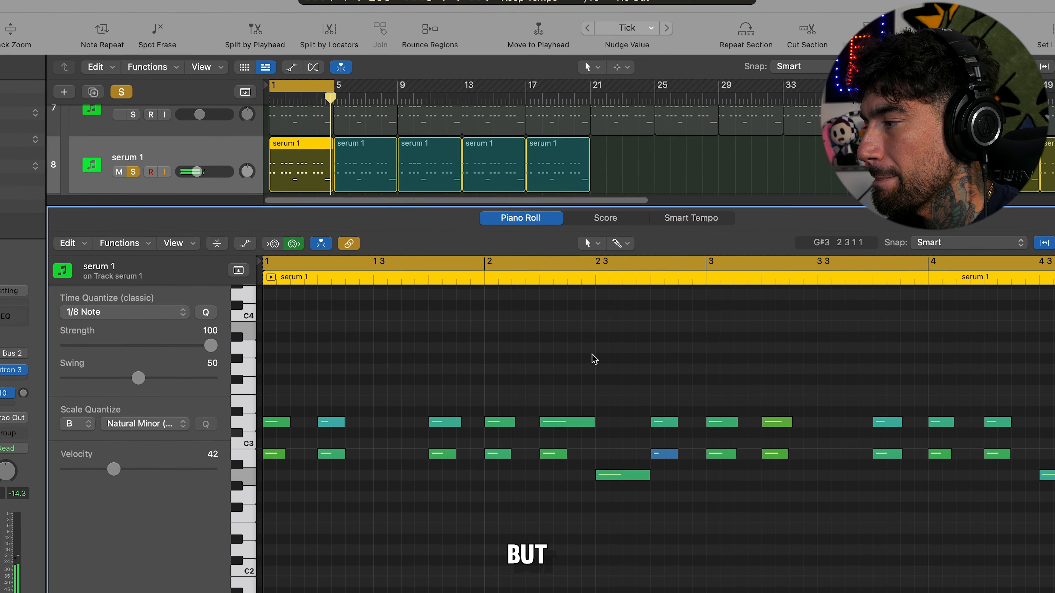
{"action": "left_click", "coordinate": [2, 358]}
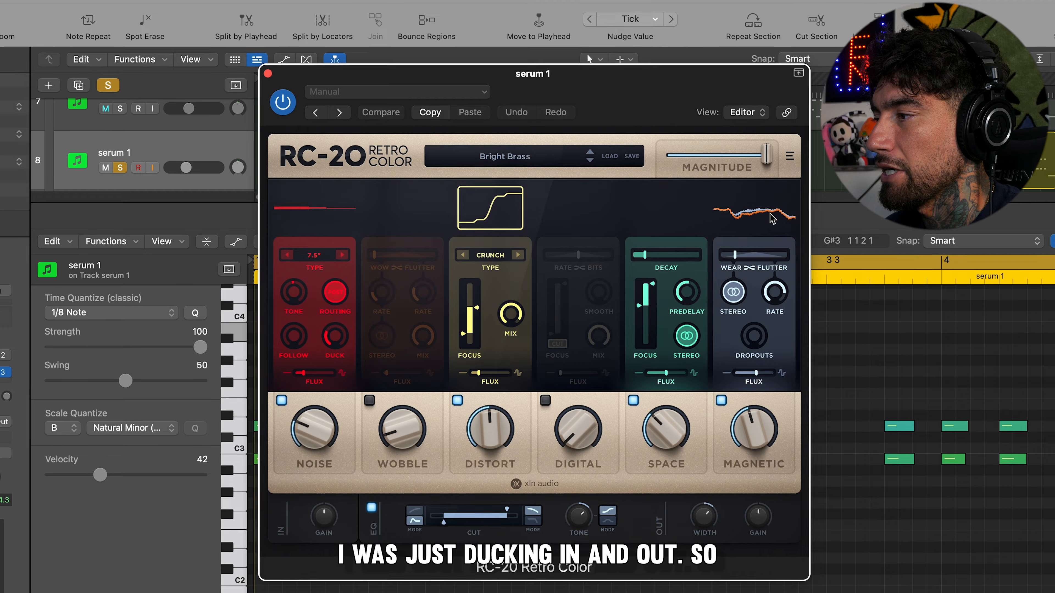
Step: Audition the first region of the soloed serum 2 track with its notes shown in the Piano Roll
{"action": "key", "text": "space"}
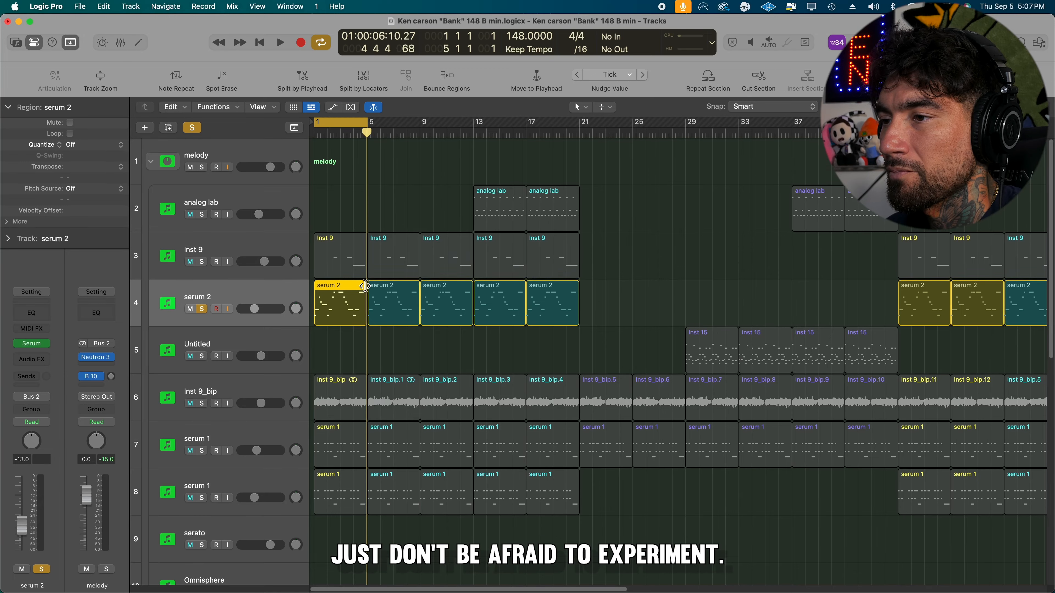
{"action": "scroll", "coordinate": [339, 270], "scroll_direction": "down", "scroll_amount": 2}
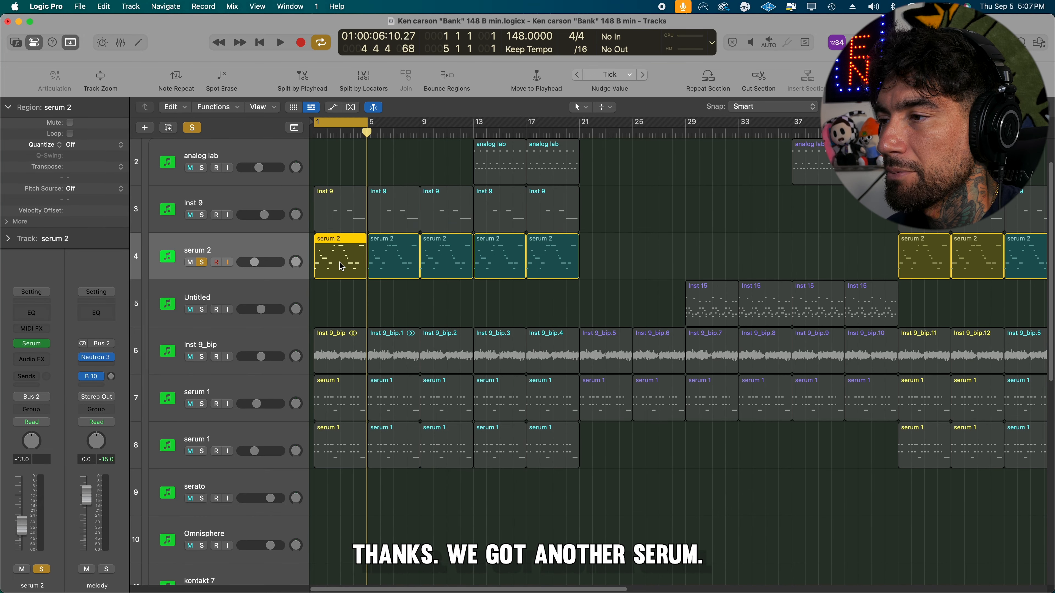
{"action": "double_click", "coordinate": [339, 262]}
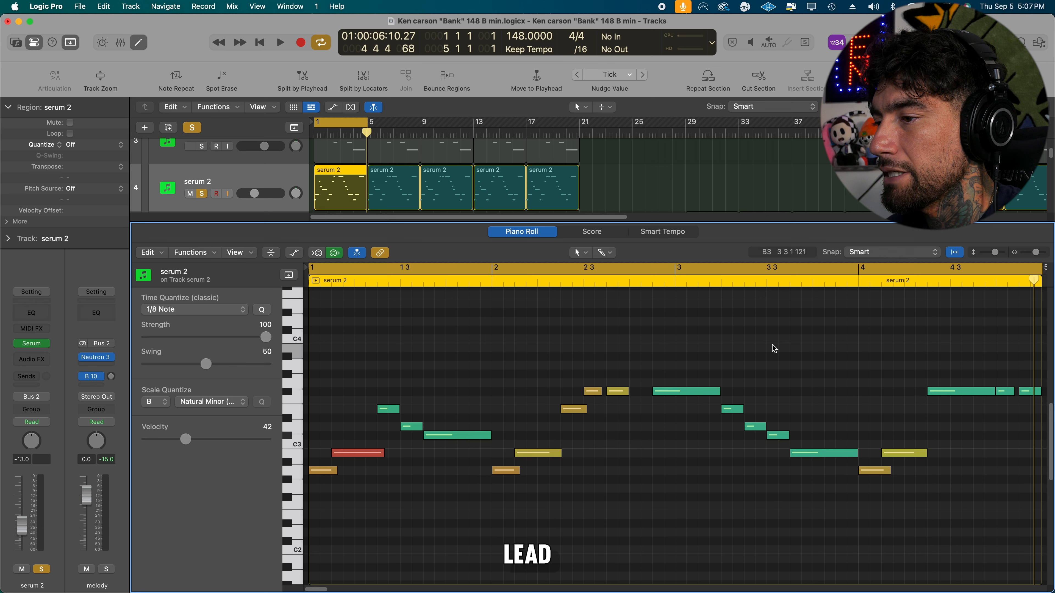
{"action": "key", "text": "space"}
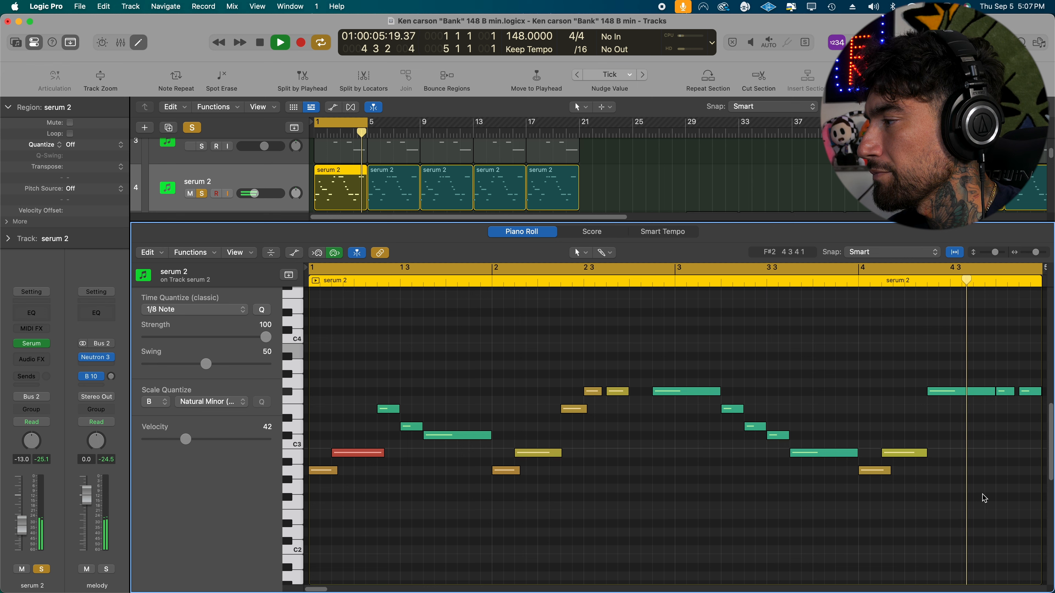
{"action": "key", "text": "space"}
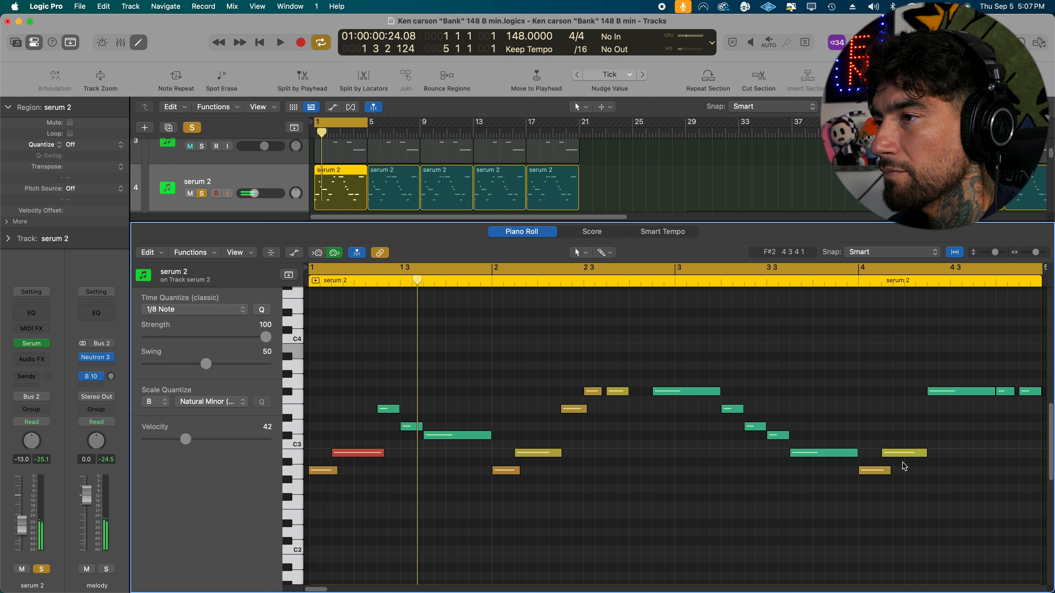
Step: Check the serum 2 track's LEAD - PHASE preset in Serum's preset browser, with the Piano Roll closed, and close the plug-in
{"action": "key", "text": "e"}
{"action": "left_click", "coordinate": [33, 345]}
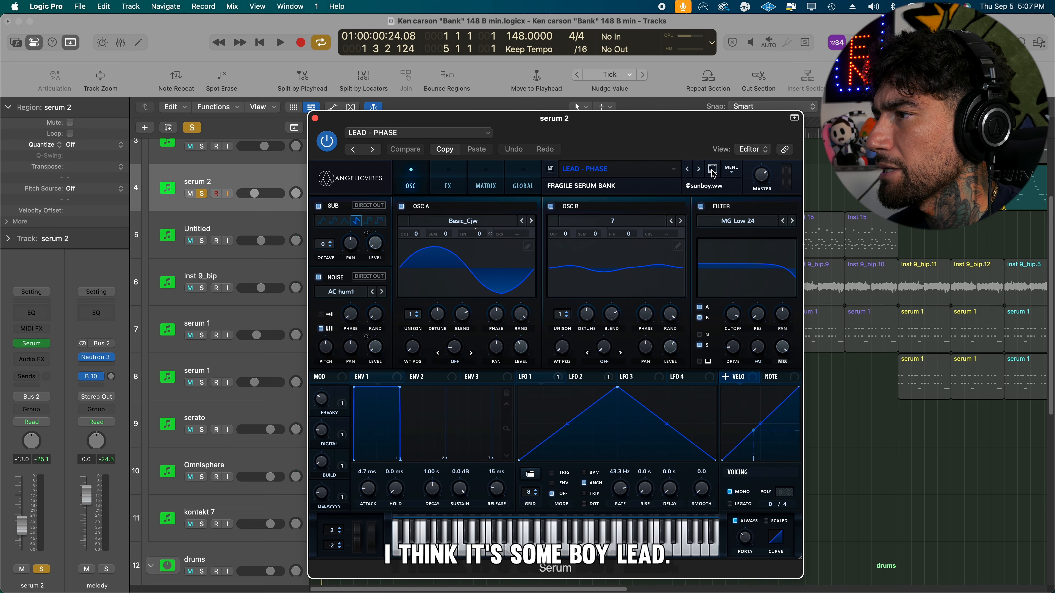
{"action": "left_click", "coordinate": [712, 170]}
{"action": "scroll", "coordinate": [515, 432], "scroll_direction": "down", "scroll_amount": 2}
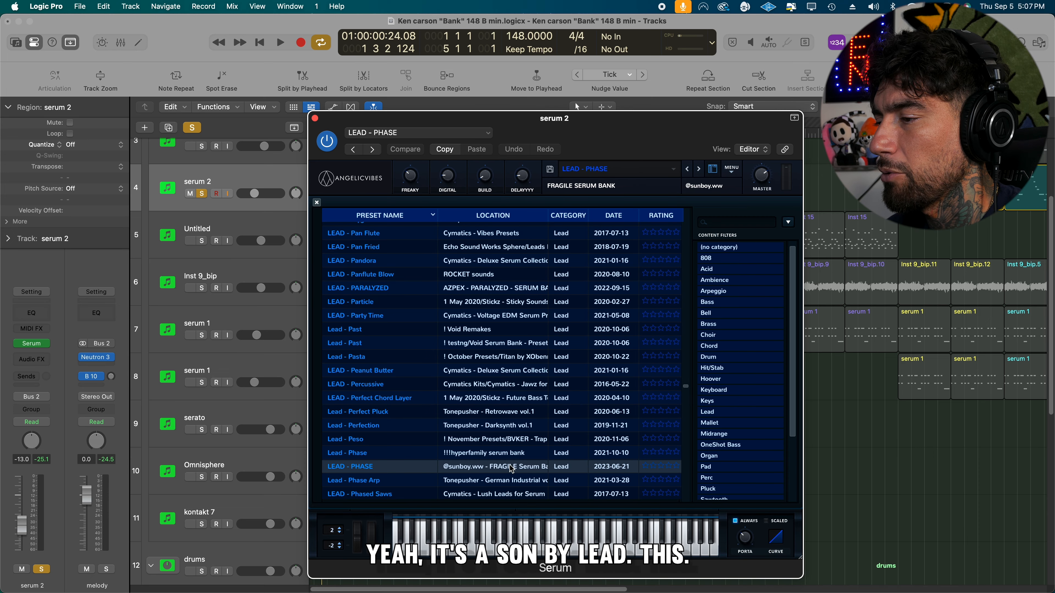
{"action": "left_click", "coordinate": [314, 119]}
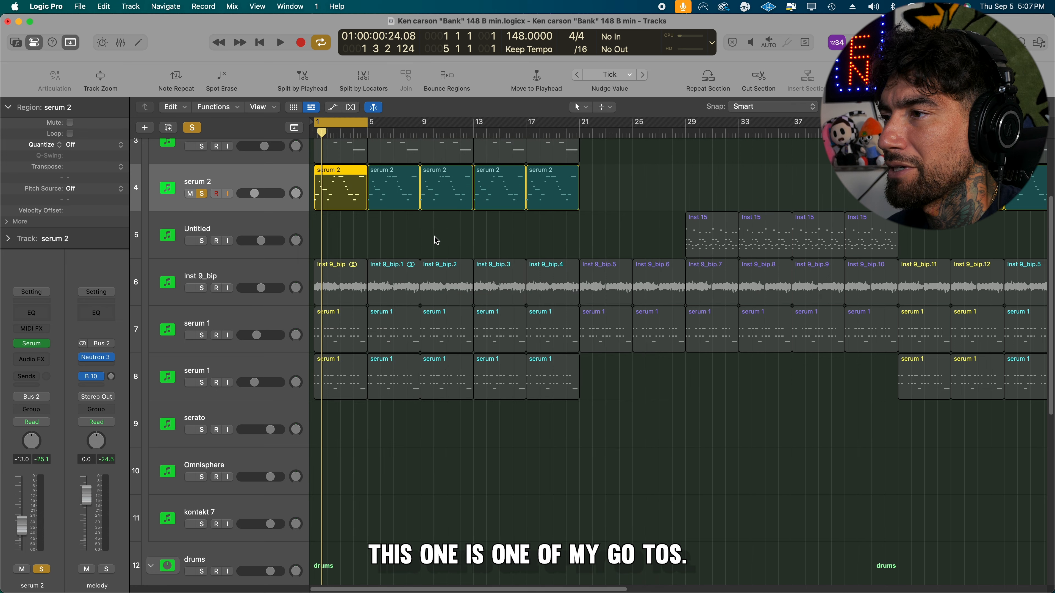
Step: Switch the solo from serum 2 to the Inst 9 track and play its first region
{"action": "left_click", "coordinate": [202, 194]}
{"action": "scroll", "coordinate": [374, 237], "scroll_direction": "up", "scroll_amount": 3}
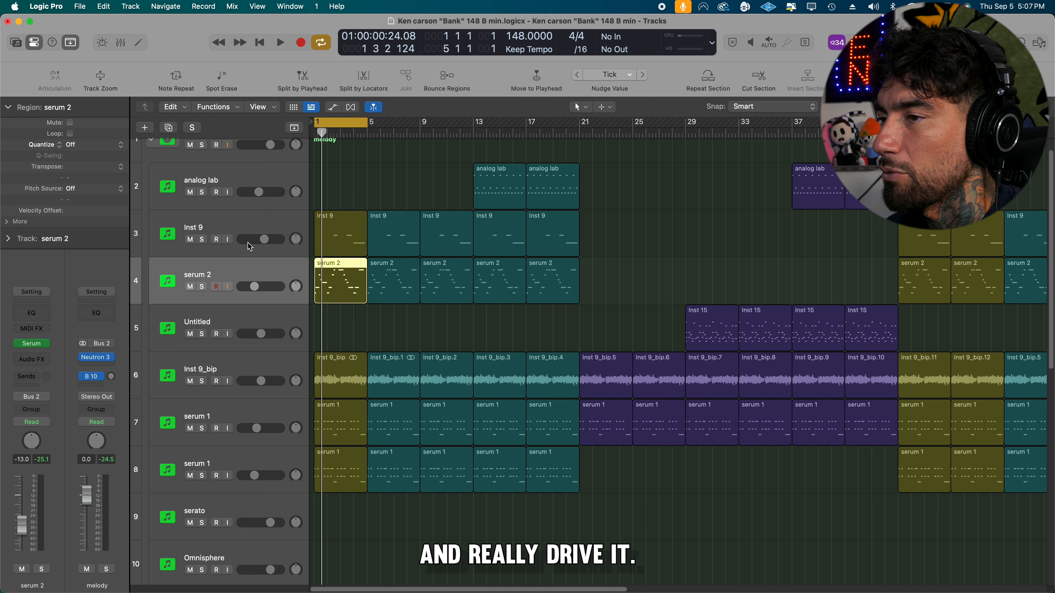
{"action": "left_click", "coordinate": [202, 240]}
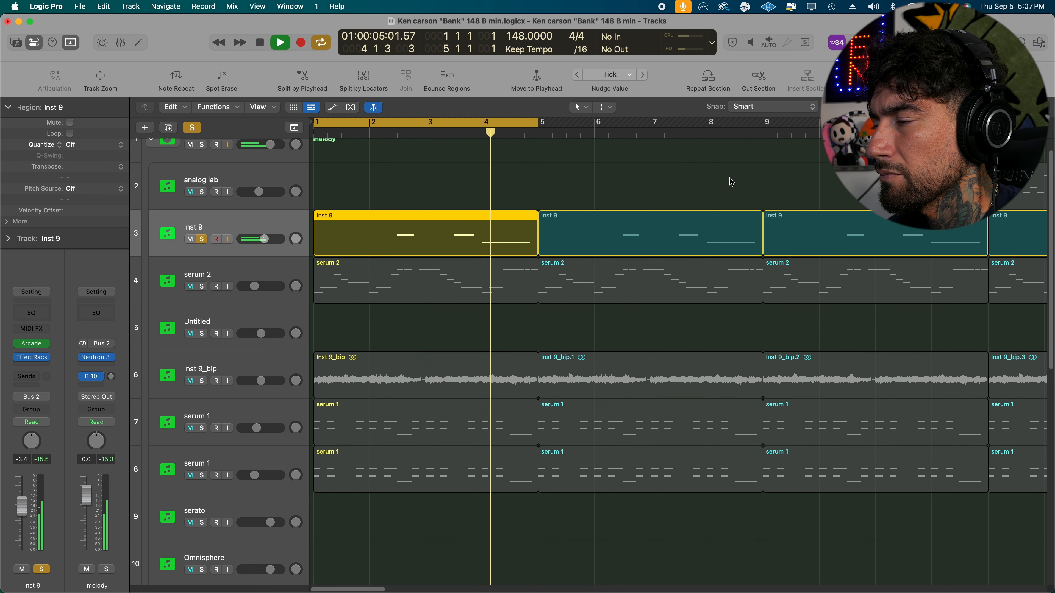
{"action": "key", "text": "space"}
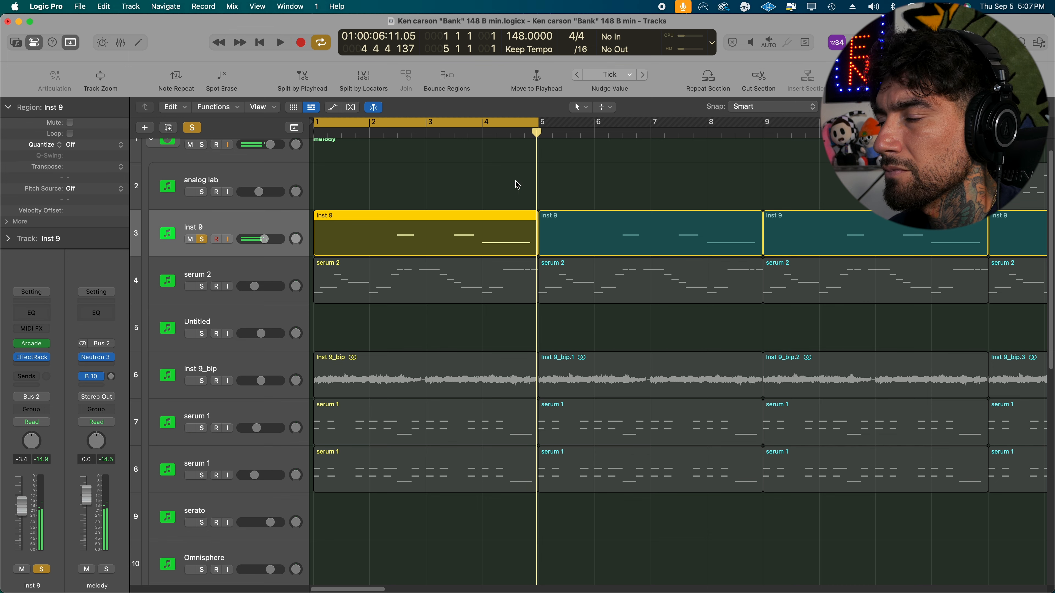
Step: Inspect the Soundtoys EffectRack settings on the Inst 9 track, moving the plug-in window for a better view before closing it
{"action": "left_click", "coordinate": [33, 358]}
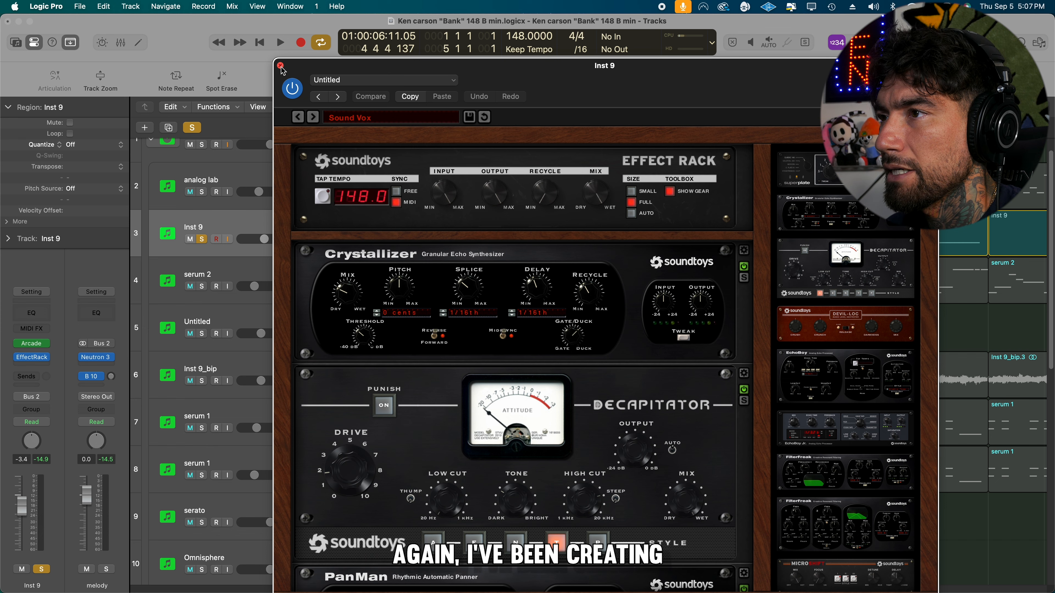
{"action": "left_click_drag", "start_coordinate": [611, 90], "coordinate": [569, 87]}
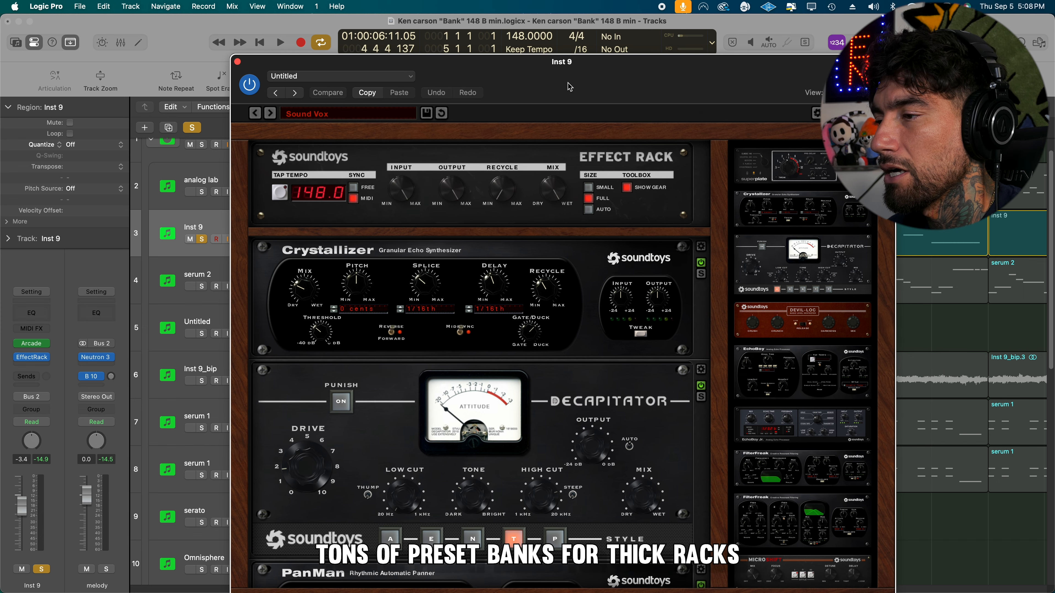
{"action": "left_click", "coordinate": [237, 62]}
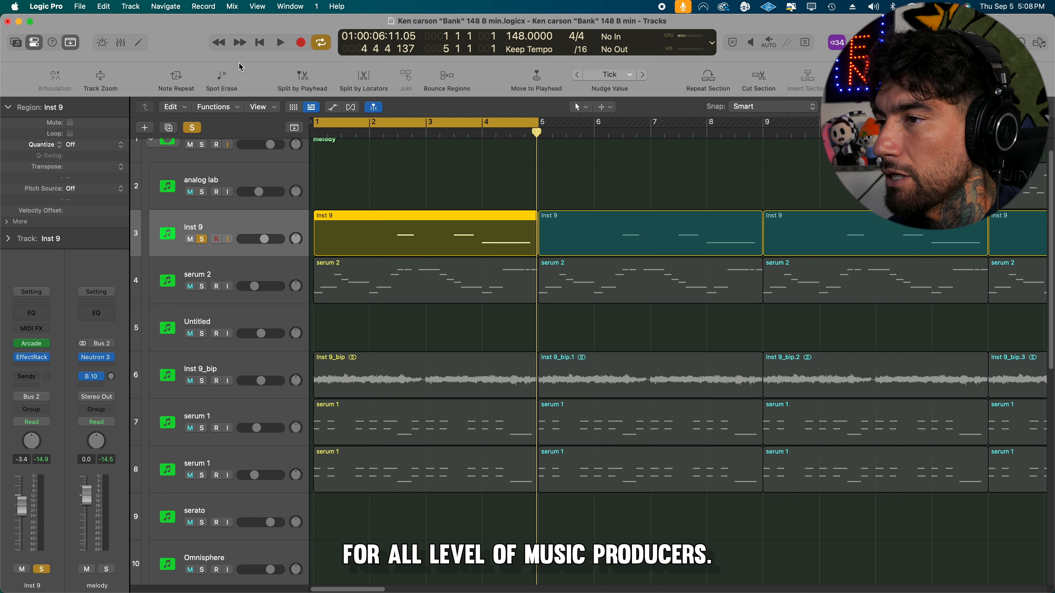
Step: Turn off the solo on the Inst 9 track and look over the arrangement from the melody down to the drum tracks
{"action": "left_click", "coordinate": [202, 239]}
{"action": "scroll", "coordinate": [374, 217], "scroll_direction": "up", "scroll_amount": 1}
{"action": "key", "text": "super+Left"}
{"action": "key", "text": "super+Left"}
{"action": "key", "text": "super+Left"}
{"action": "key", "text": "super+Left"}
{"action": "key", "text": "super+Left"}
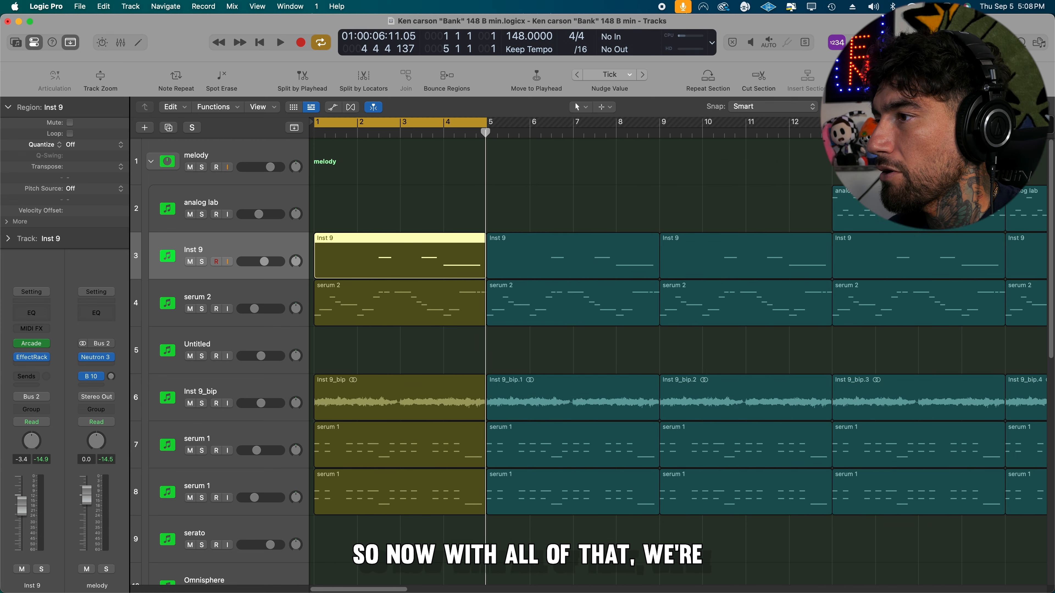
{"action": "scroll", "coordinate": [573, 224], "scroll_direction": "down", "scroll_amount": 3}
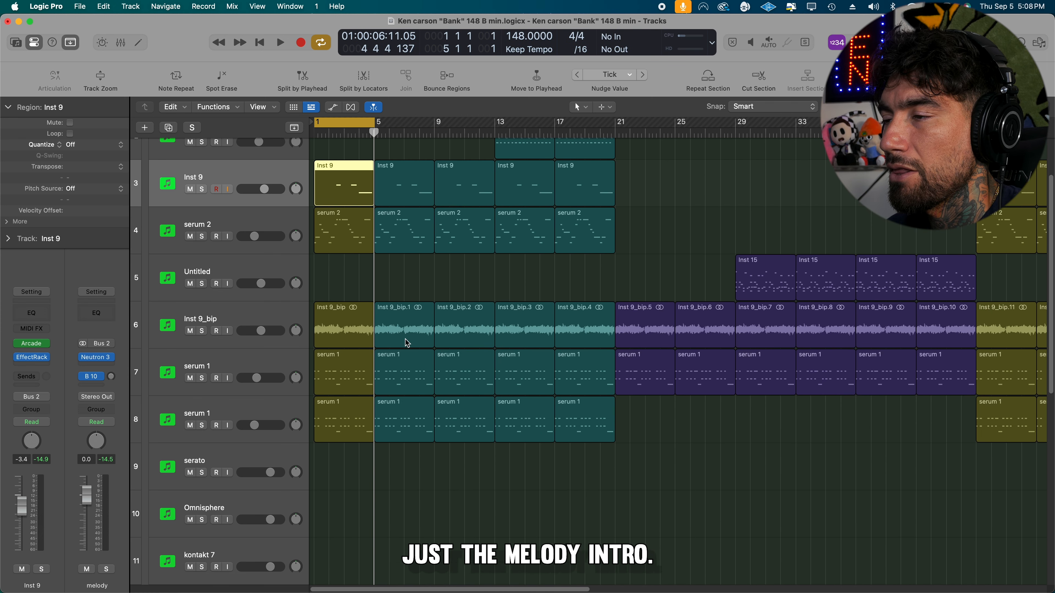
{"action": "scroll", "coordinate": [407, 343], "scroll_direction": "up", "scroll_amount": 3}
{"action": "scroll", "coordinate": [405, 225], "scroll_direction": "up", "scroll_amount": 1}
{"action": "scroll", "coordinate": [405, 225], "scroll_direction": "down", "scroll_amount": 6}
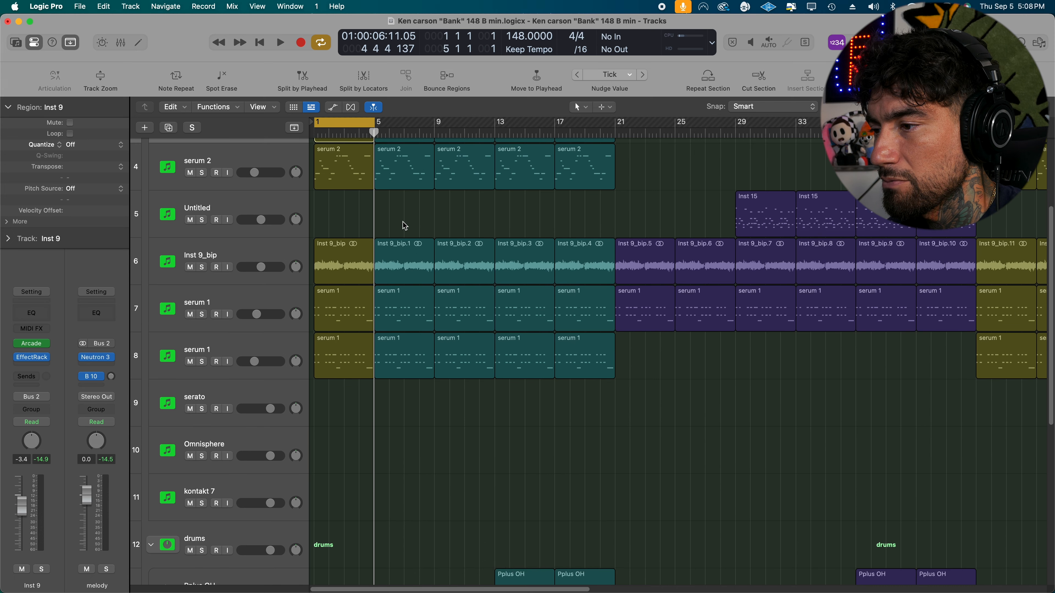
{"action": "scroll", "coordinate": [405, 225], "scroll_direction": "down", "scroll_amount": 8}
{"action": "scroll", "coordinate": [402, 229], "scroll_direction": "up", "scroll_amount": 12}
Step: Play the four-bar melody intro with all its layers together
{"action": "key", "text": "space"}
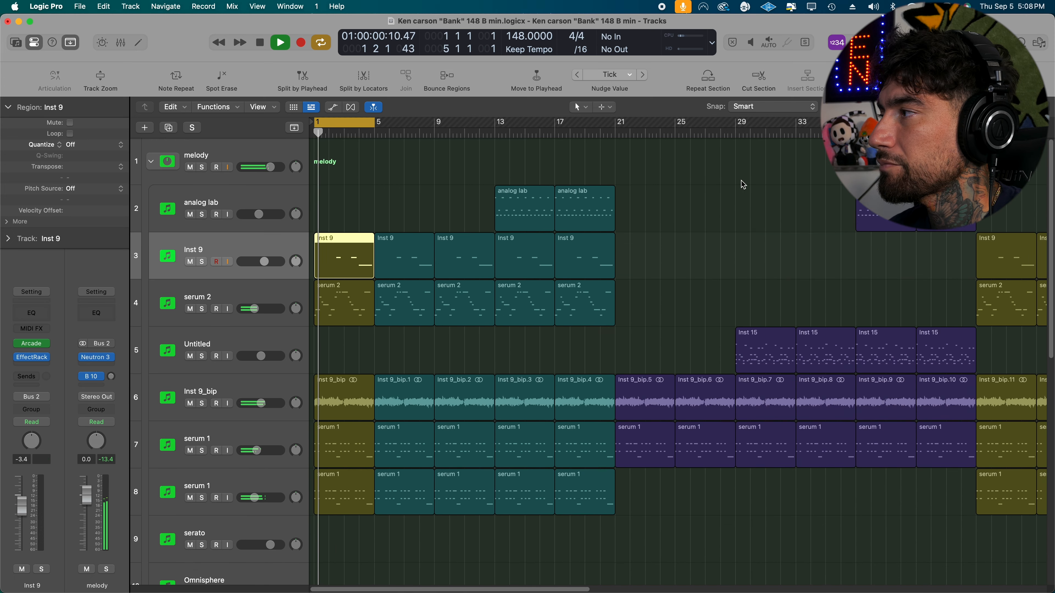
{"action": "key", "text": "super+Right"}
{"action": "key", "text": "super+Right"}
{"action": "key", "text": "super+Left"}
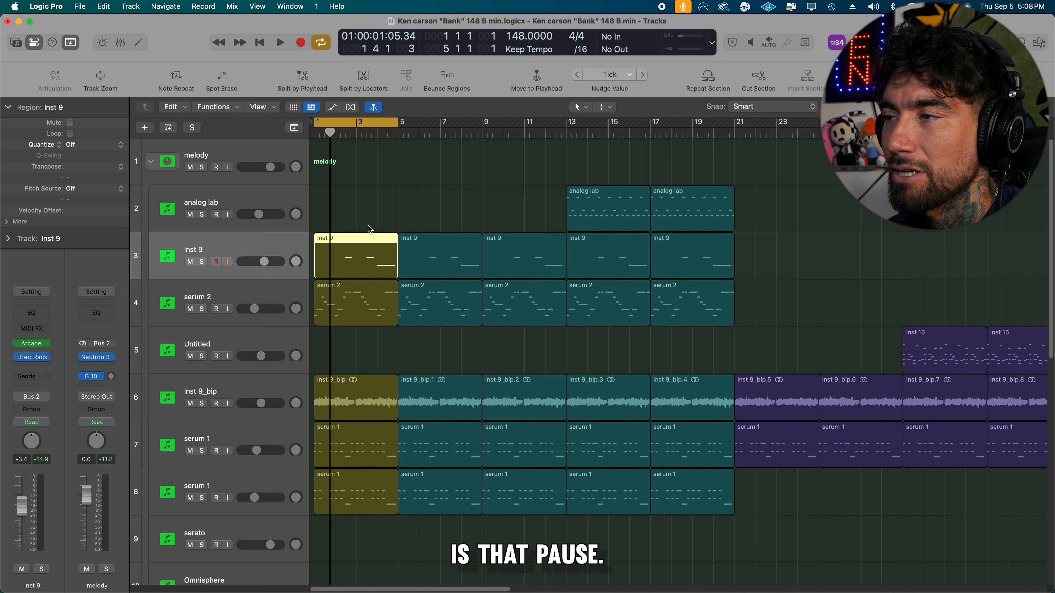
{"action": "key", "text": "space"}
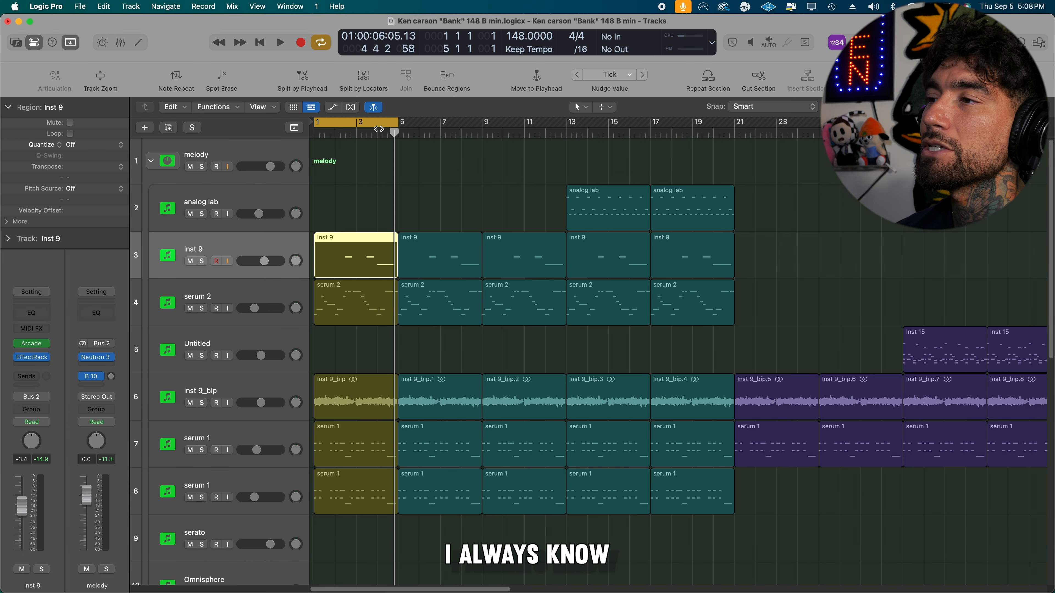
Step: Move the four-bar cycle range to bars 13 to 17, over the first analog lab region
{"action": "left_click_drag", "start_coordinate": [376, 128], "coordinate": [459, 128]}
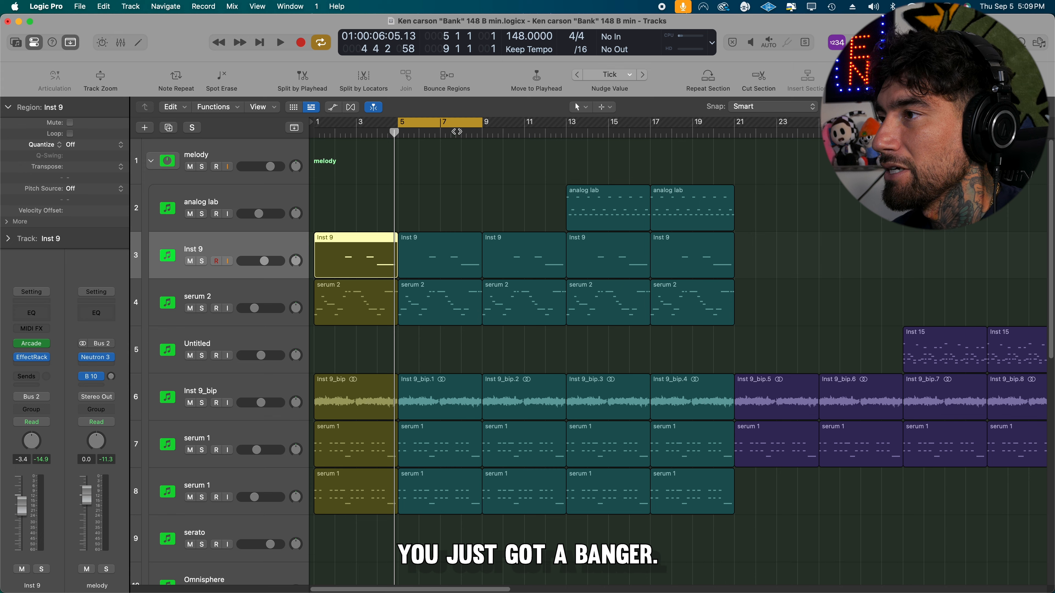
{"action": "scroll", "coordinate": [568, 240], "scroll_direction": "down", "scroll_amount": 3}
{"action": "scroll", "coordinate": [581, 258], "scroll_direction": "up", "scroll_amount": 3}
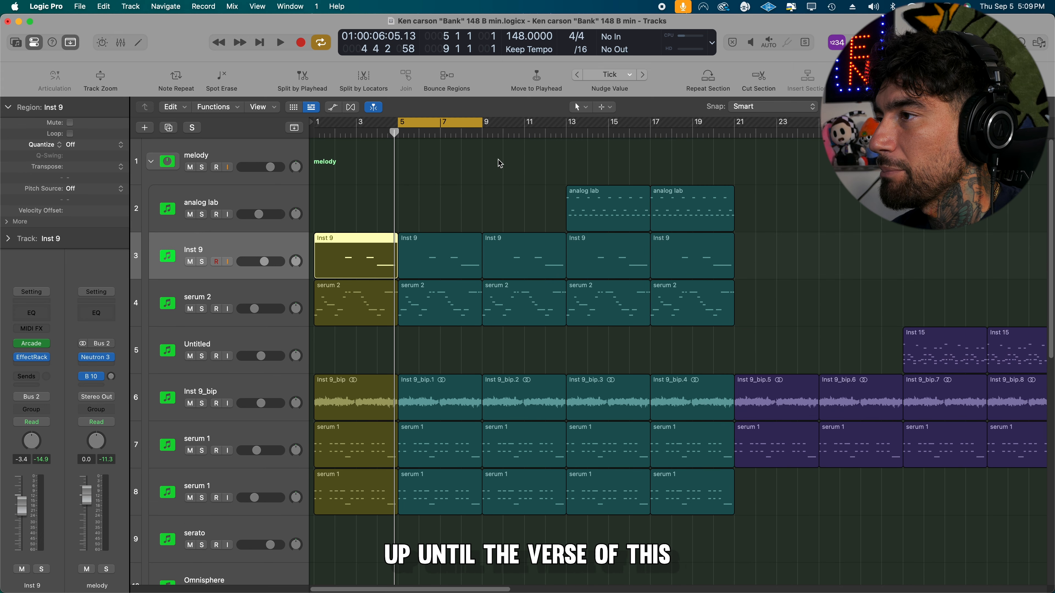
{"action": "left_click_drag", "start_coordinate": [455, 123], "coordinate": [623, 124]}
{"action": "scroll", "coordinate": [635, 172], "scroll_direction": "down", "scroll_amount": 1}
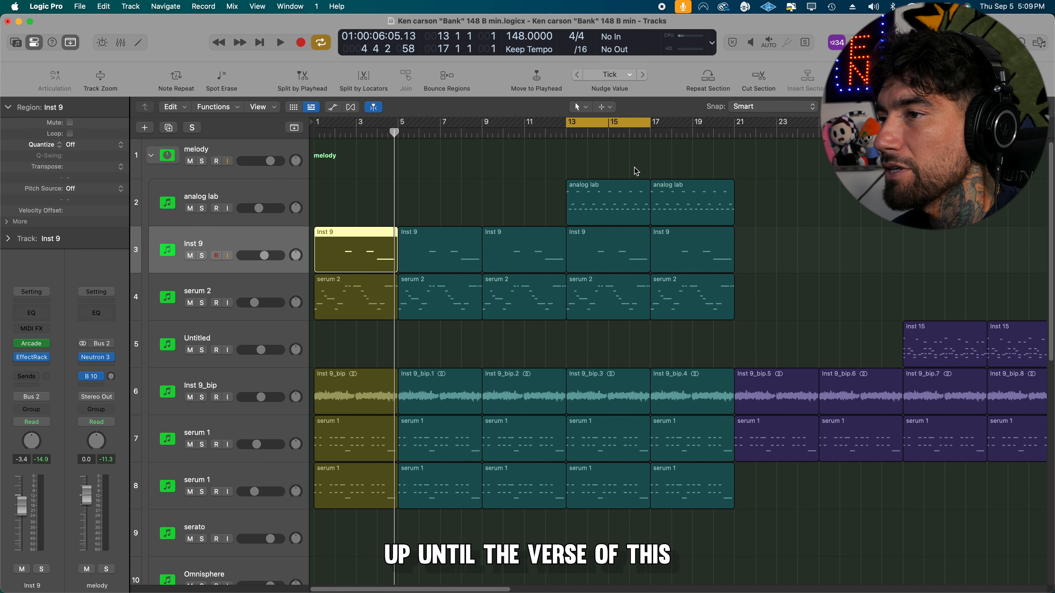
Step: Solo the analog lab track and check its Play Time preset in Analog Lab, closing the plug-in
{"action": "left_click", "coordinate": [202, 208]}
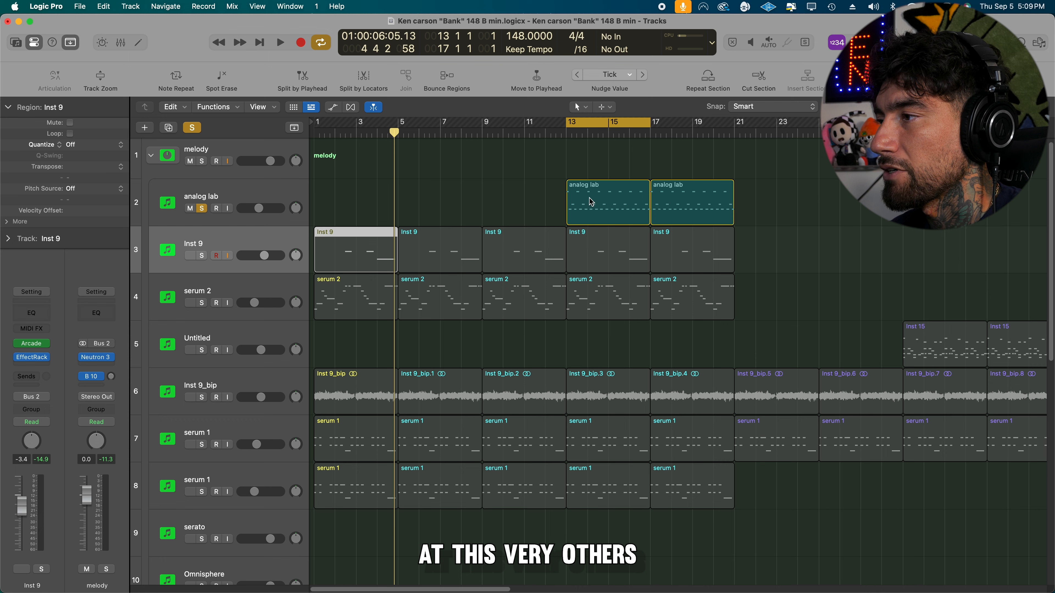
{"action": "left_click", "coordinate": [606, 178]}
{"action": "scroll", "coordinate": [631, 174], "scroll_direction": "up", "scroll_amount": 1}
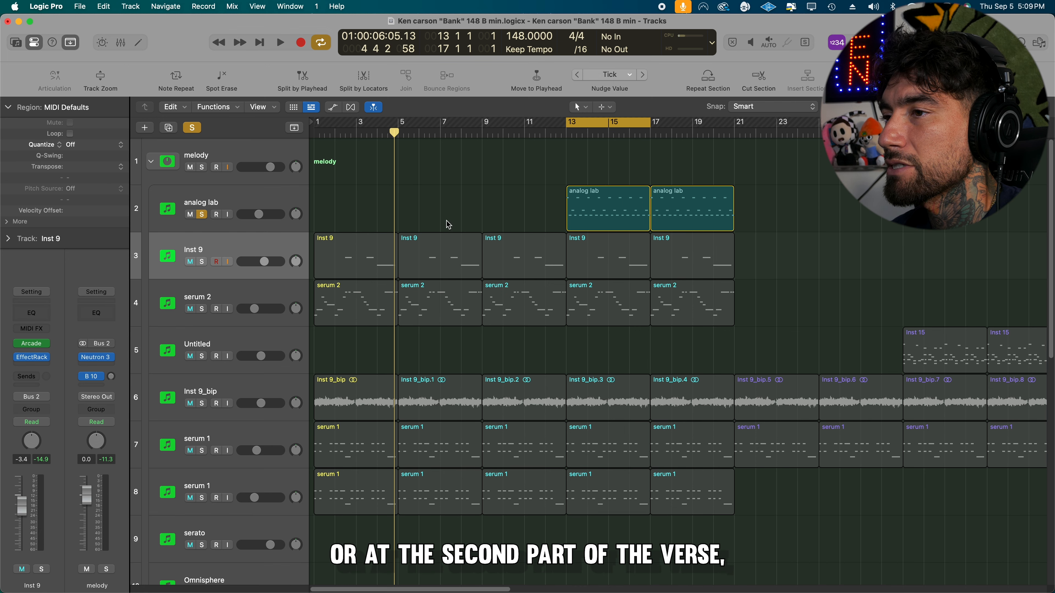
{"action": "left_click", "coordinate": [266, 224]}
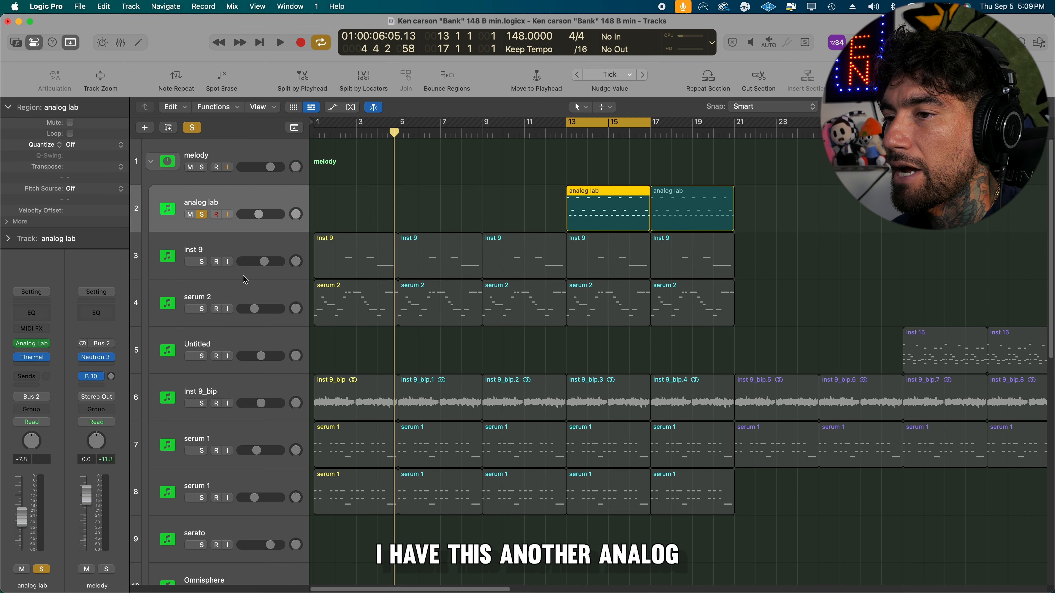
{"action": "left_click", "coordinate": [33, 344]}
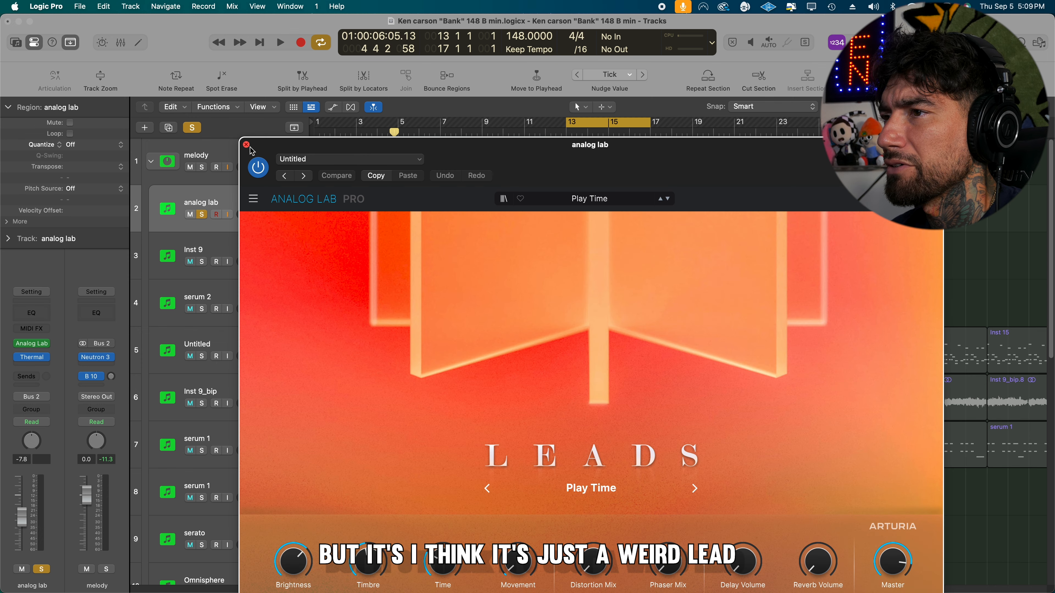
{"action": "left_click", "coordinate": [247, 144]}
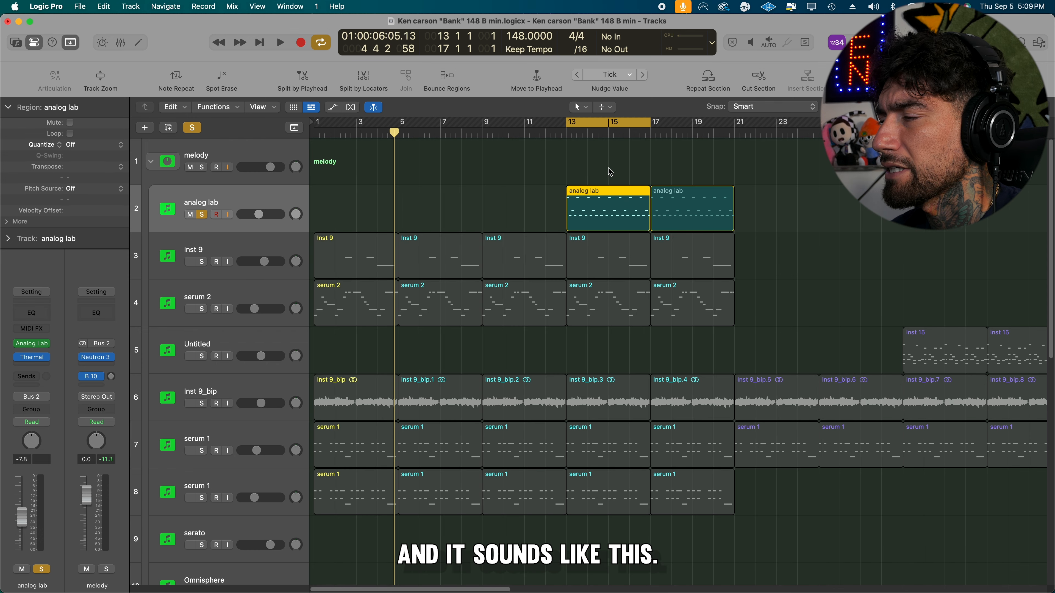
Step: Audition the first region of the soloed analog lab track with its notes shown in the Piano Roll, and close the editor
{"action": "double_click", "coordinate": [613, 197]}
{"action": "key", "text": "space"}
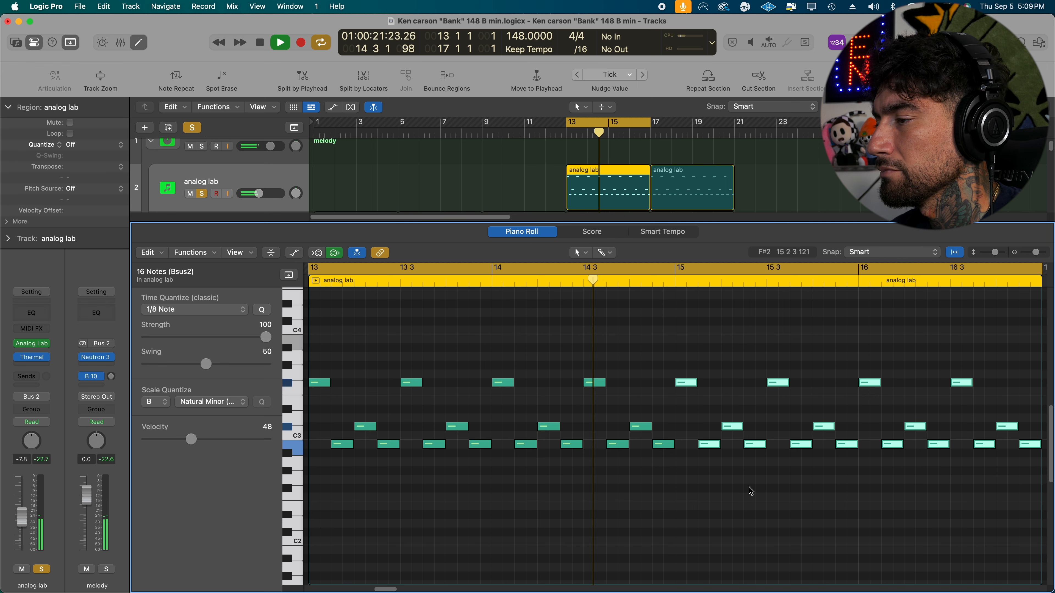
{"action": "left_click", "coordinate": [836, 342]}
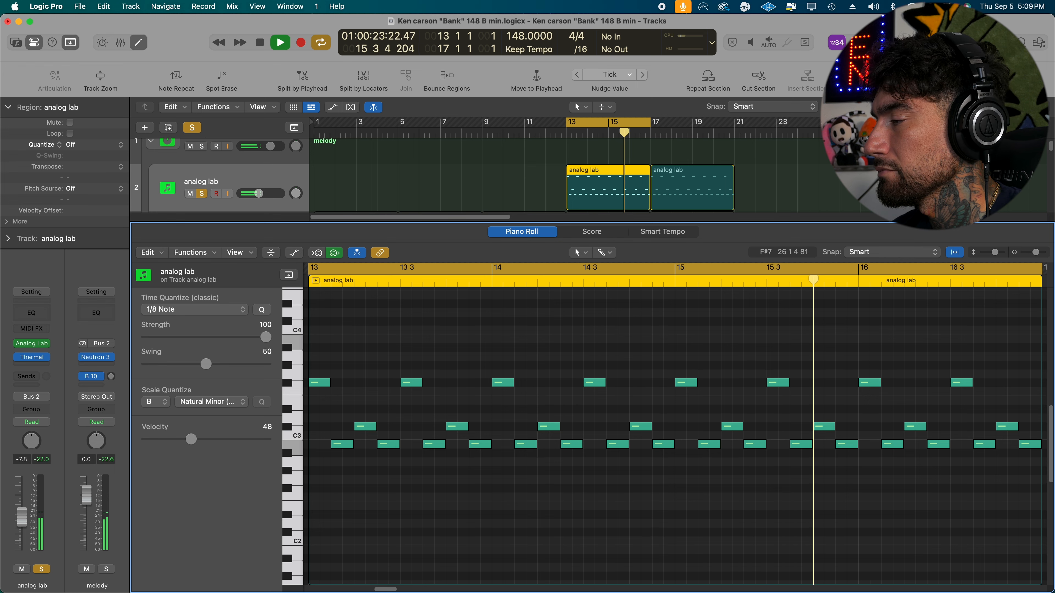
{"action": "key", "text": "space"}
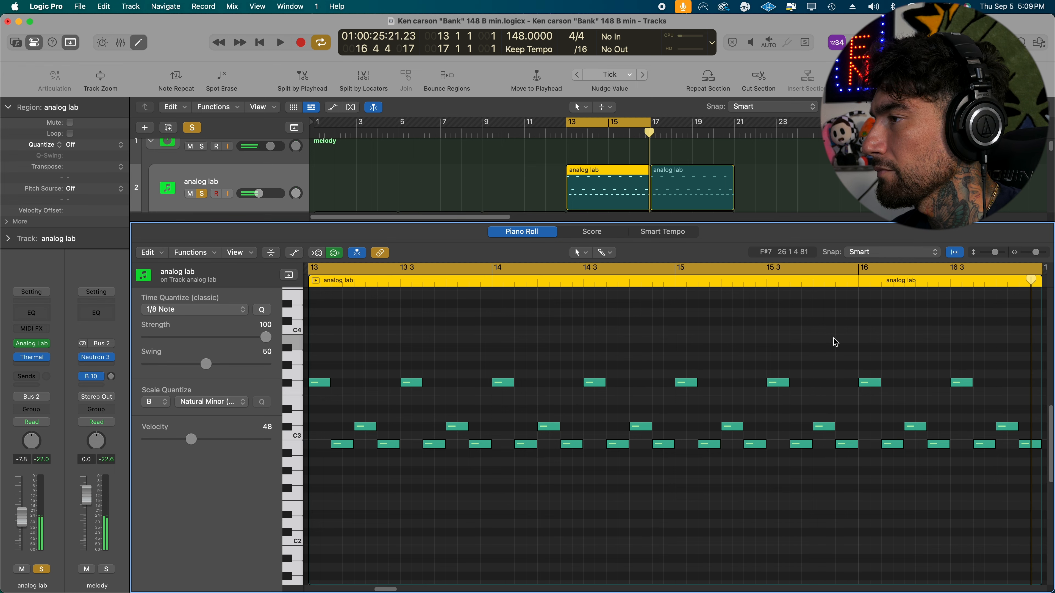
{"action": "key", "text": "e"}
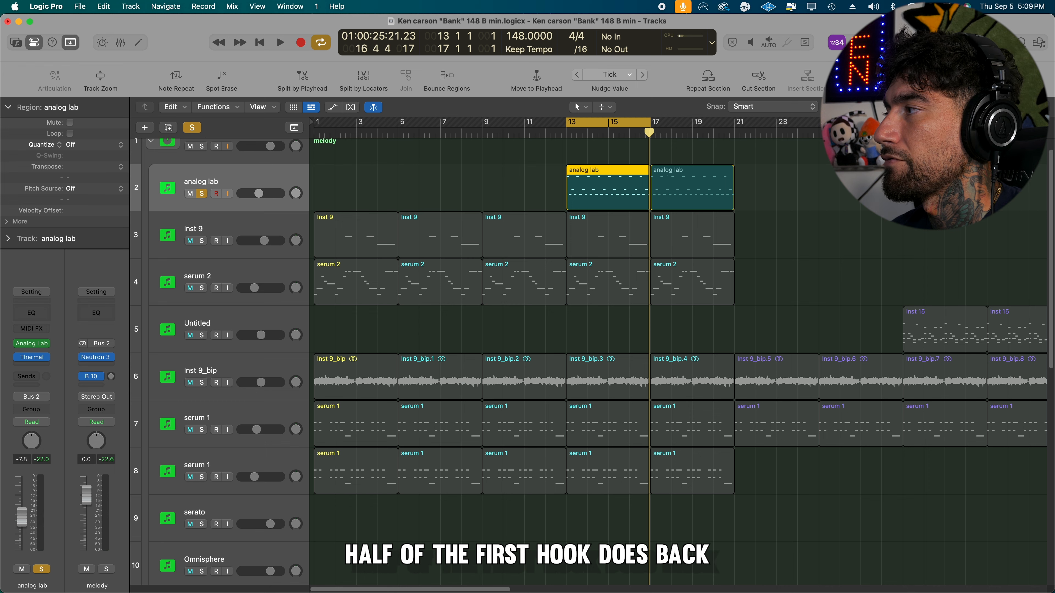
Step: Check the Radio Vox preset of the Hell Breaker pack in Thermal's preset browser on the analog lab track, and close the plug-in
{"action": "scroll", "coordinate": [713, 158], "scroll_direction": "down", "scroll_amount": 4}
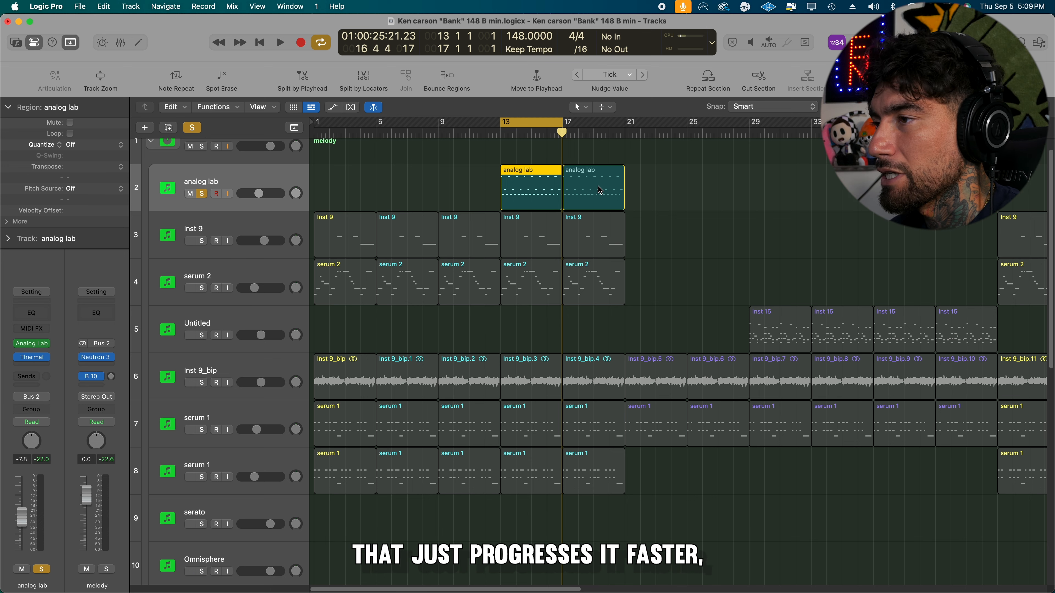
{"action": "scroll", "coordinate": [655, 237], "scroll_direction": "up", "scroll_amount": 2}
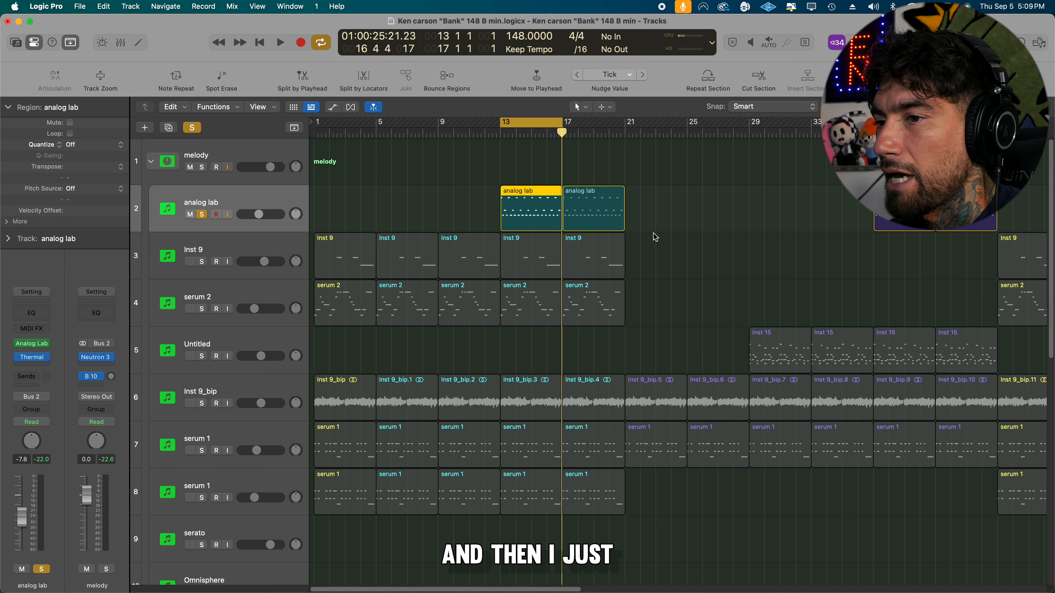
{"action": "mouse_move", "coordinate": [33, 357]}
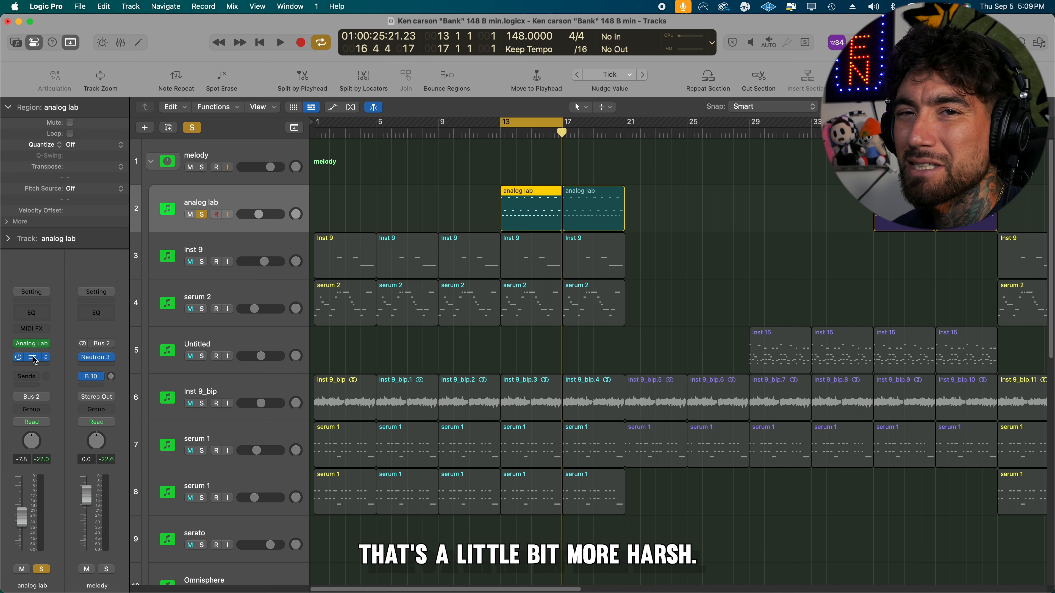
{"action": "left_click", "coordinate": [34, 358]}
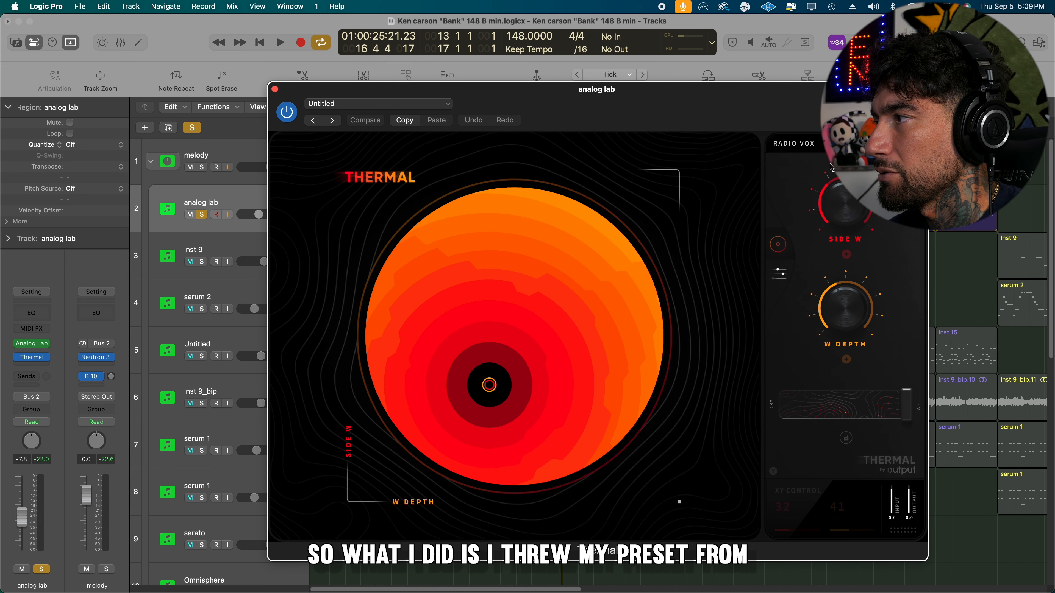
{"action": "left_click", "coordinate": [793, 144]}
{"action": "scroll", "coordinate": [600, 334], "scroll_direction": "down", "scroll_amount": 3}
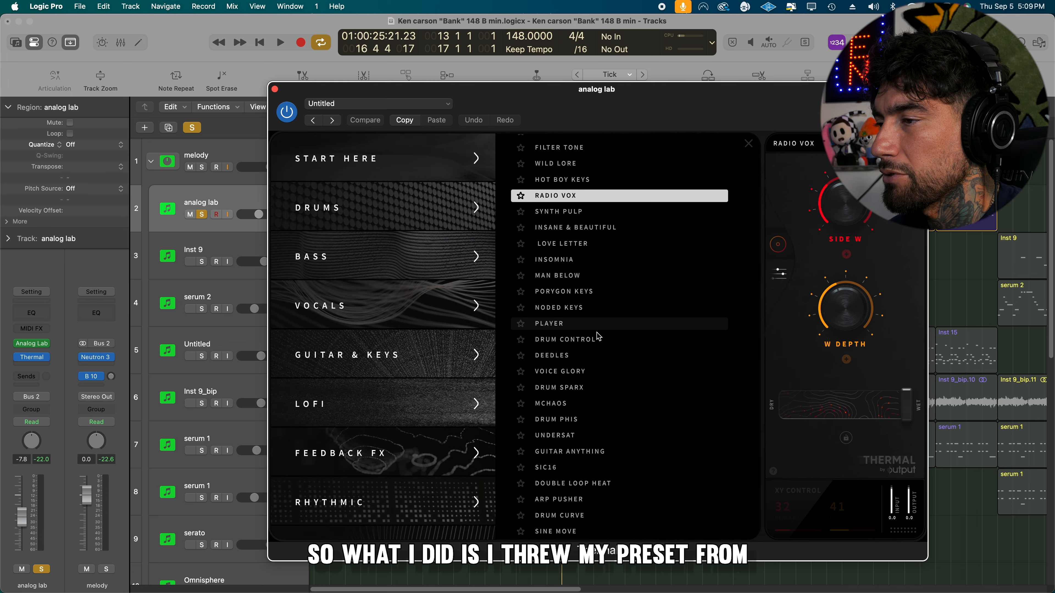
{"action": "scroll", "coordinate": [388, 353], "scroll_direction": "down", "scroll_amount": 5}
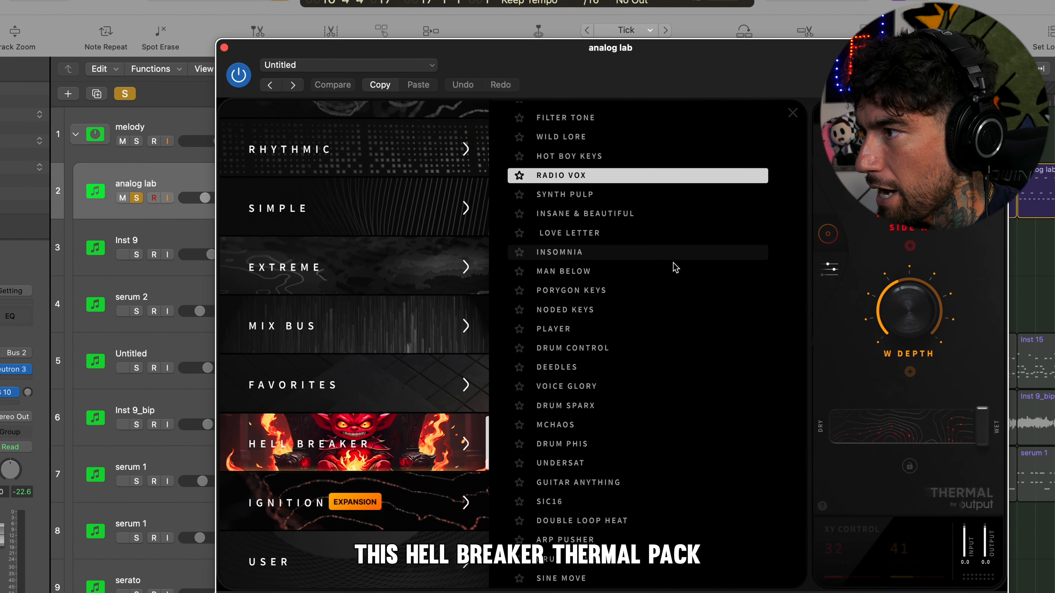
{"action": "scroll", "coordinate": [665, 232], "scroll_direction": "up", "scroll_amount": 1}
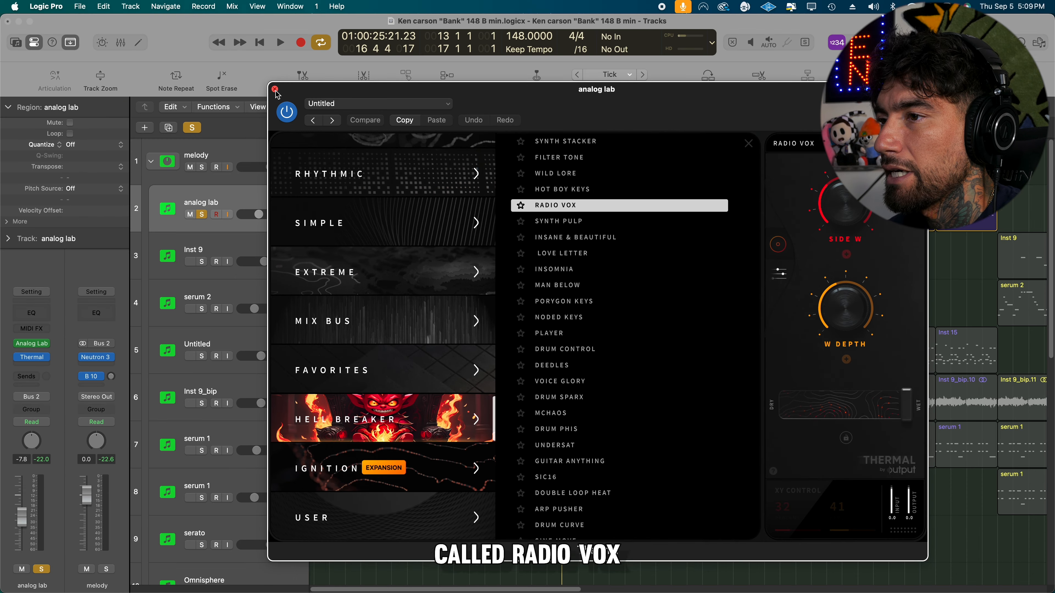
{"action": "left_click", "coordinate": [275, 89]}
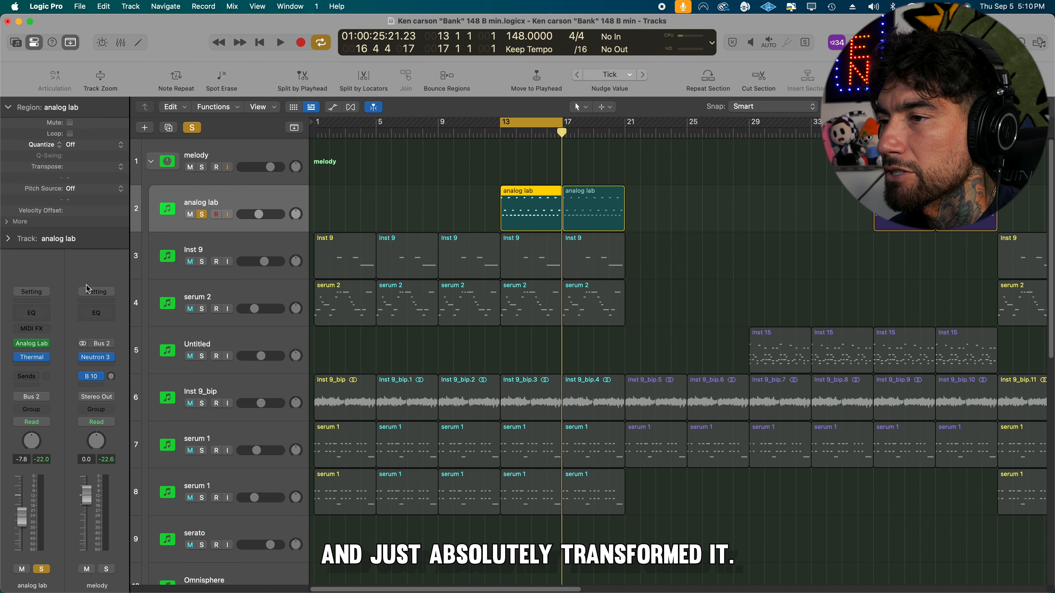
Step: Compare the soloed analog lab region with Thermal active and bypassed, leaving the effect on and closing its window
{"action": "left_click", "coordinate": [33, 357]}
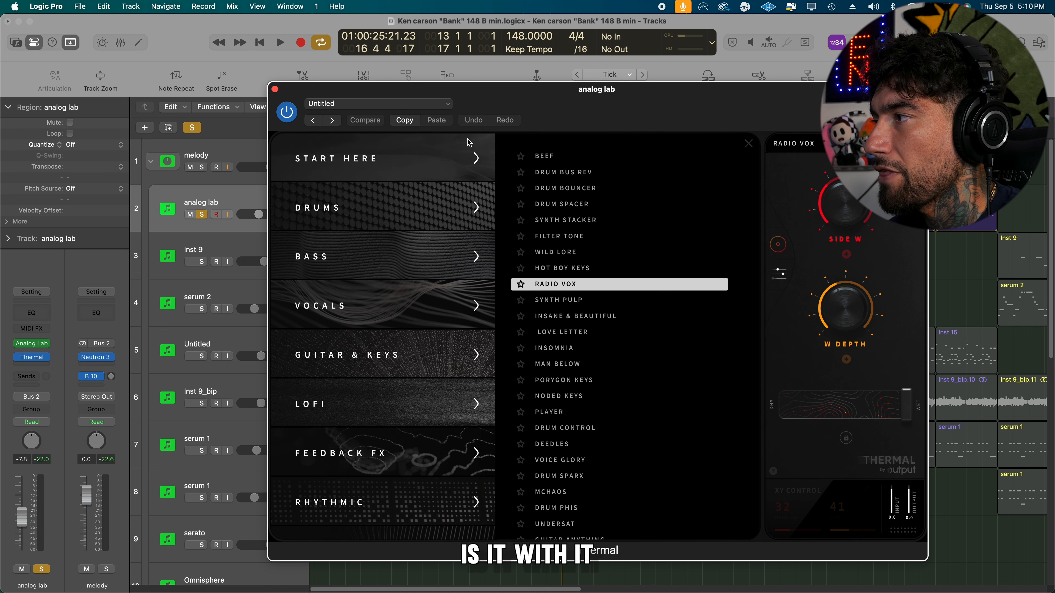
{"action": "key", "text": "space"}
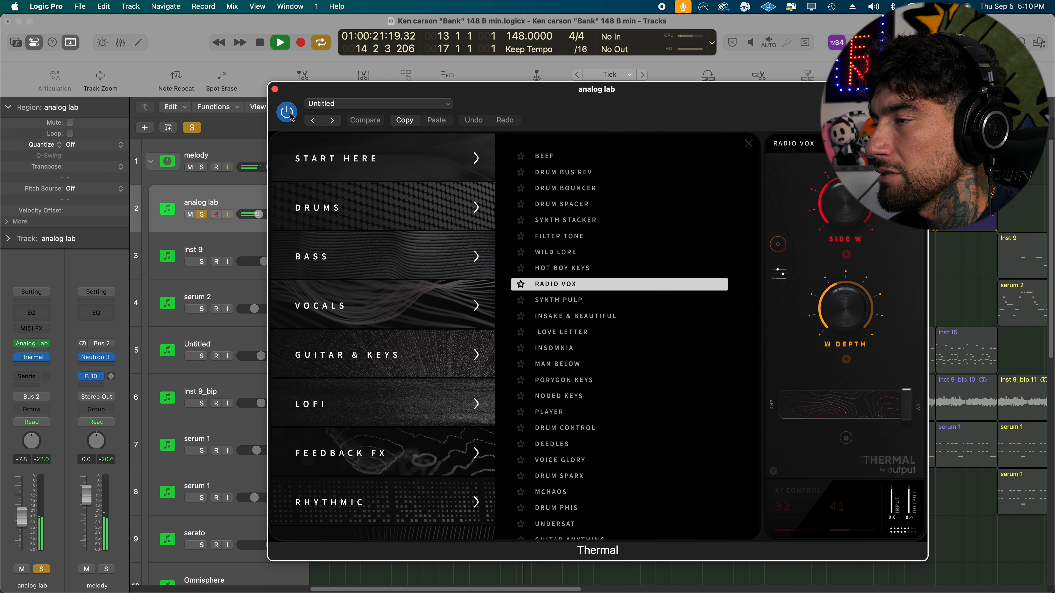
{"action": "key", "text": "space"}
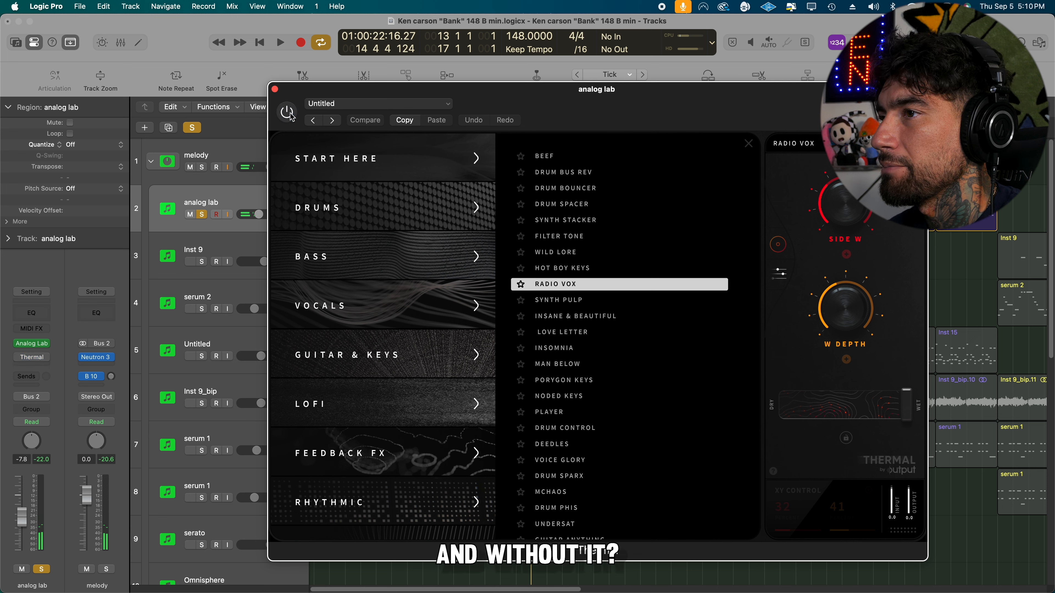
{"action": "key", "text": "space"}
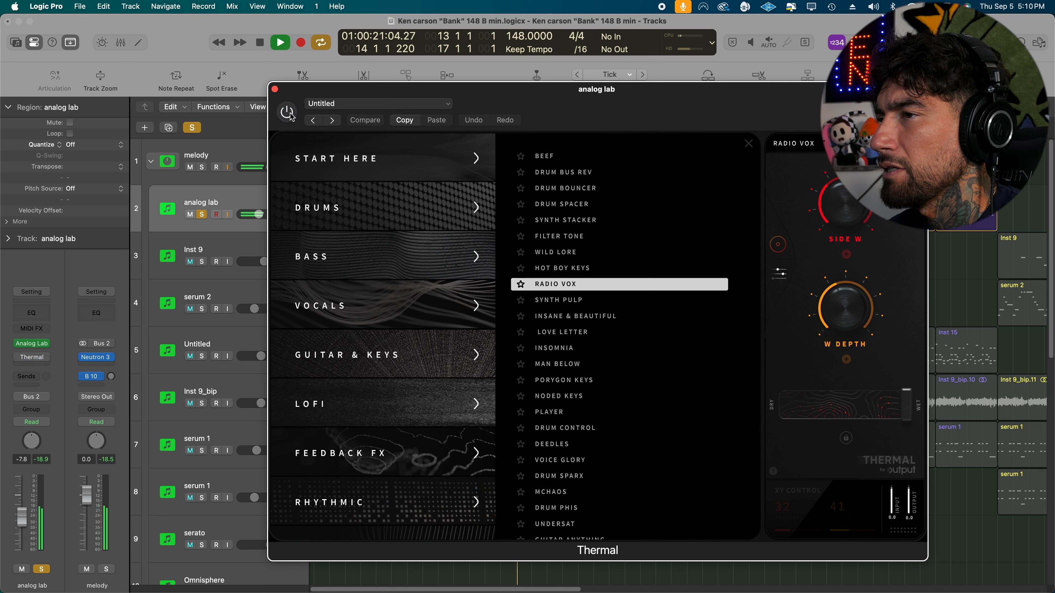
{"action": "key", "text": "space"}
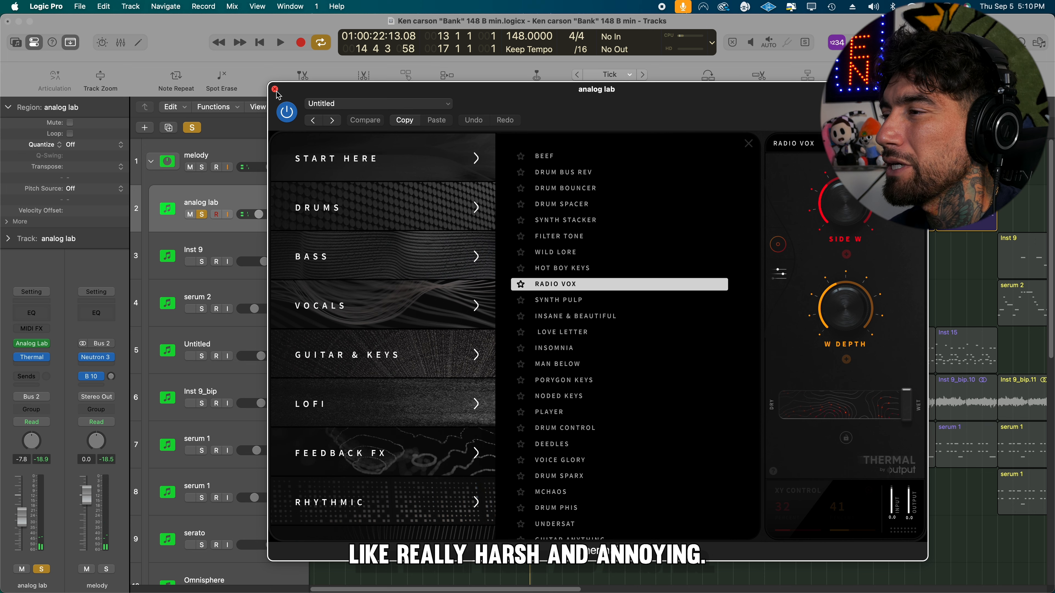
{"action": "left_click", "coordinate": [646, 284]}
{"action": "key", "text": "space"}
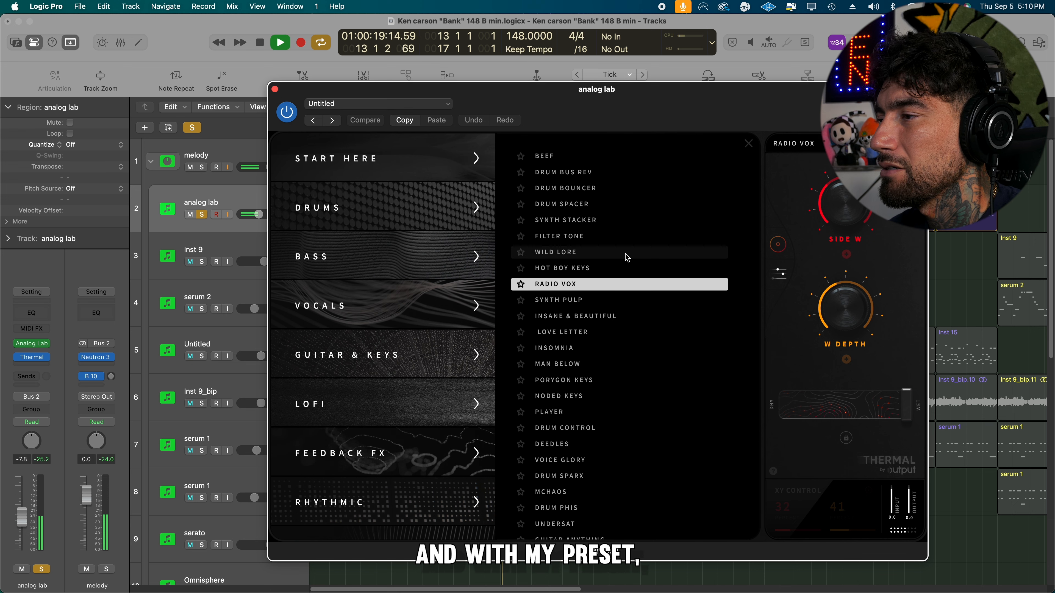
{"action": "key", "text": "space"}
{"action": "left_click", "coordinate": [275, 89]}
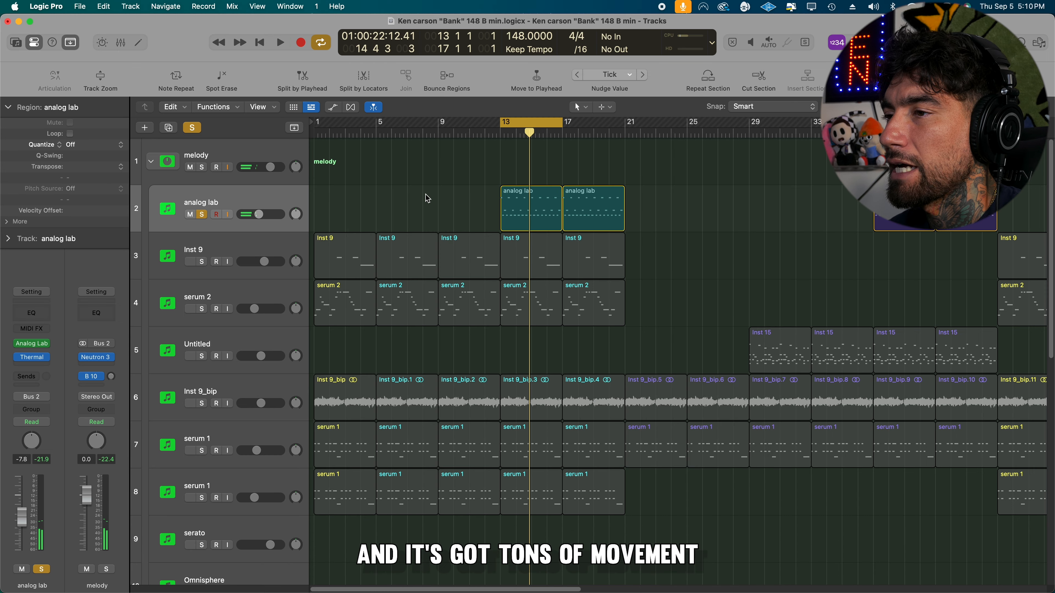
Step: Turn off the solo on the analog lab track and go down to the drum tracks
{"action": "left_click", "coordinate": [203, 214]}
{"action": "scroll", "coordinate": [572, 185], "scroll_direction": "down", "scroll_amount": 5}
{"action": "scroll", "coordinate": [623, 195], "scroll_direction": "up", "scroll_amount": 5}
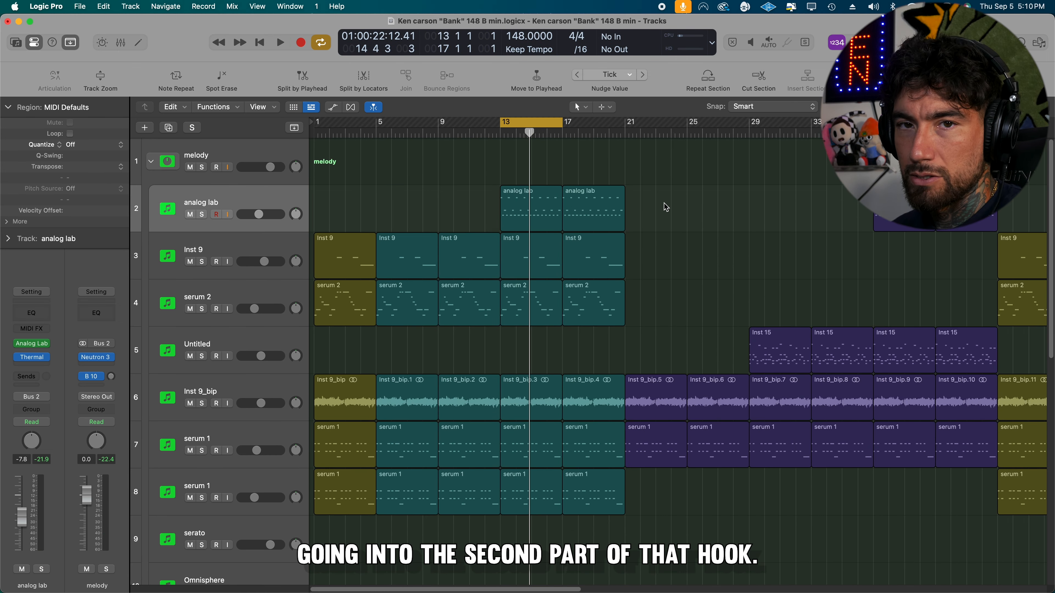
{"action": "scroll", "coordinate": [741, 287], "scroll_direction": "down", "scroll_amount": 10}
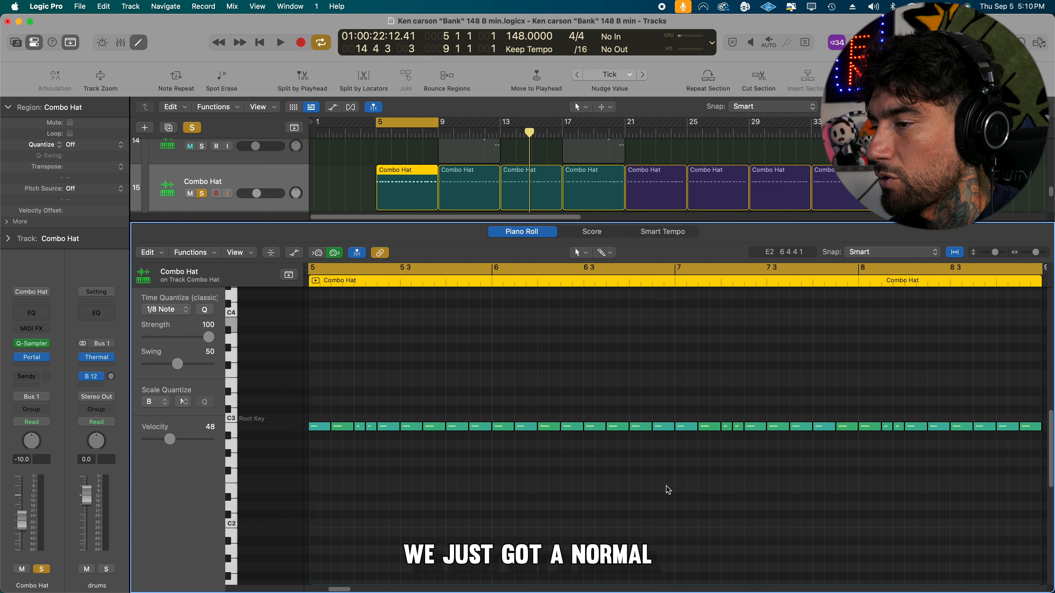
Step: Play the soloed Combo Hat region with its notes shown in the Piano Roll, and close the editor
{"action": "key", "text": "space"}
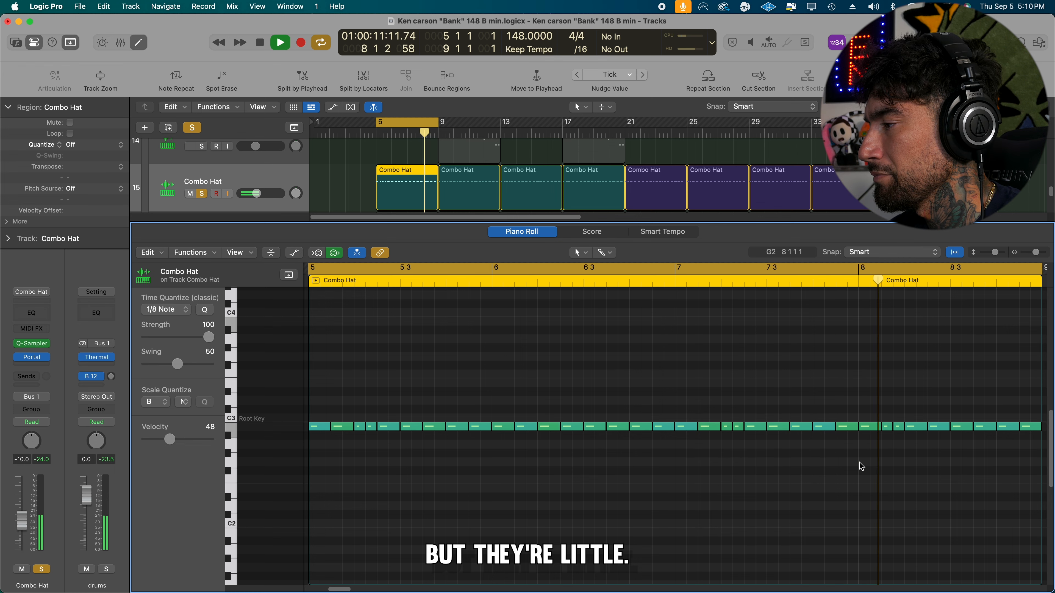
{"action": "key", "text": "space"}
{"action": "key", "text": "x"}
{"action": "key", "text": "x"}
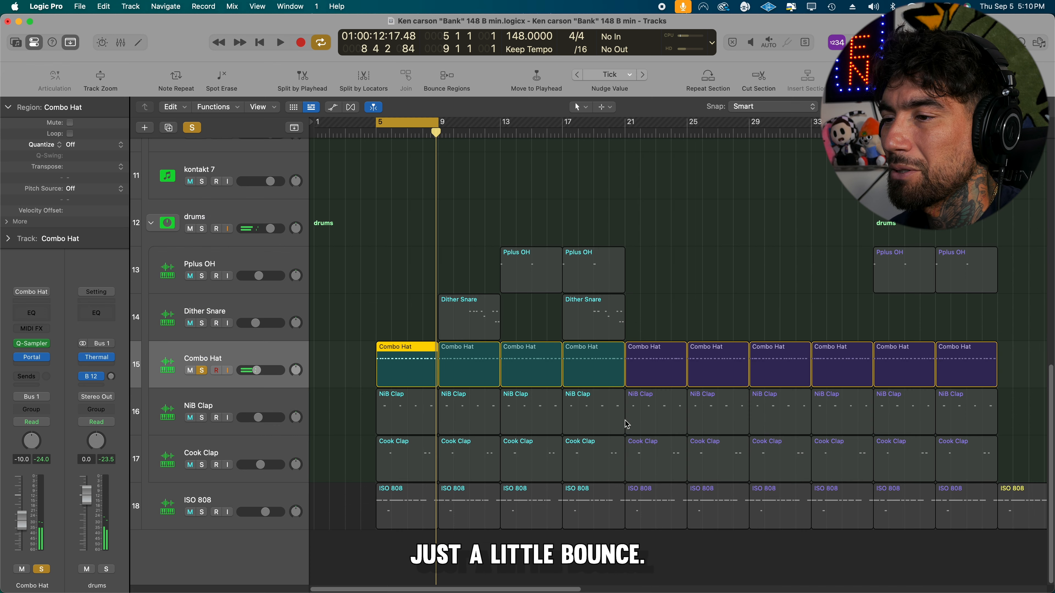
Step: Review Portal's presets on the Combo Hat track, set its dry/wet mix to 14 percent during playback, and close the plug-in
{"action": "left_click", "coordinate": [32, 357]}
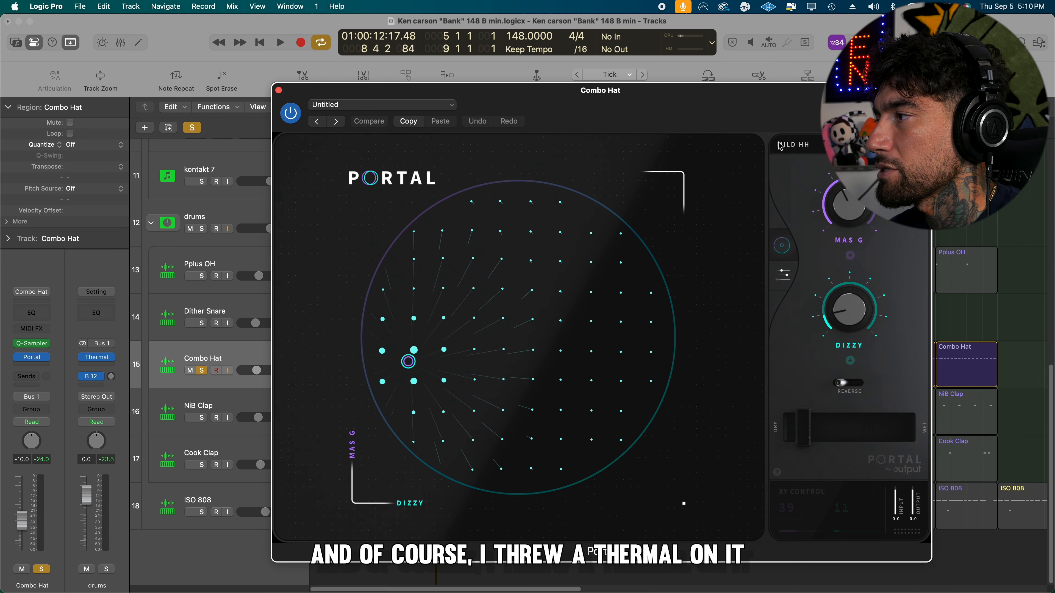
{"action": "left_click", "coordinate": [835, 145]}
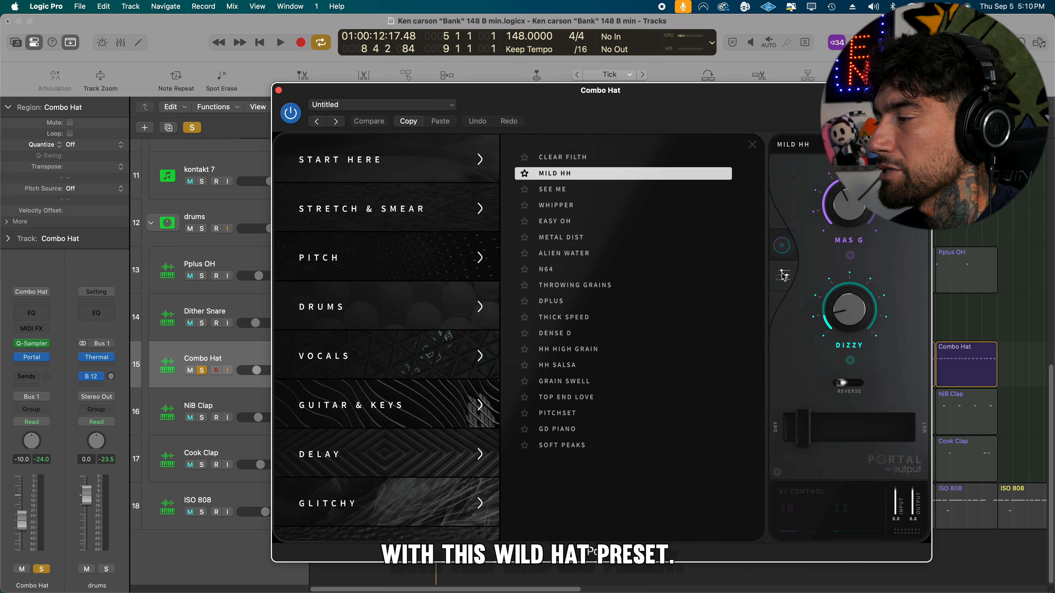
{"action": "key", "text": "space"}
{"action": "mouse_move", "coordinate": [804, 432]}
{"action": "left_mouse_down"}
{"action": "mouse_move", "coordinate": [878, 432]}
{"action": "mouse_move", "coordinate": [811, 432]}
{"action": "left_mouse_up"}
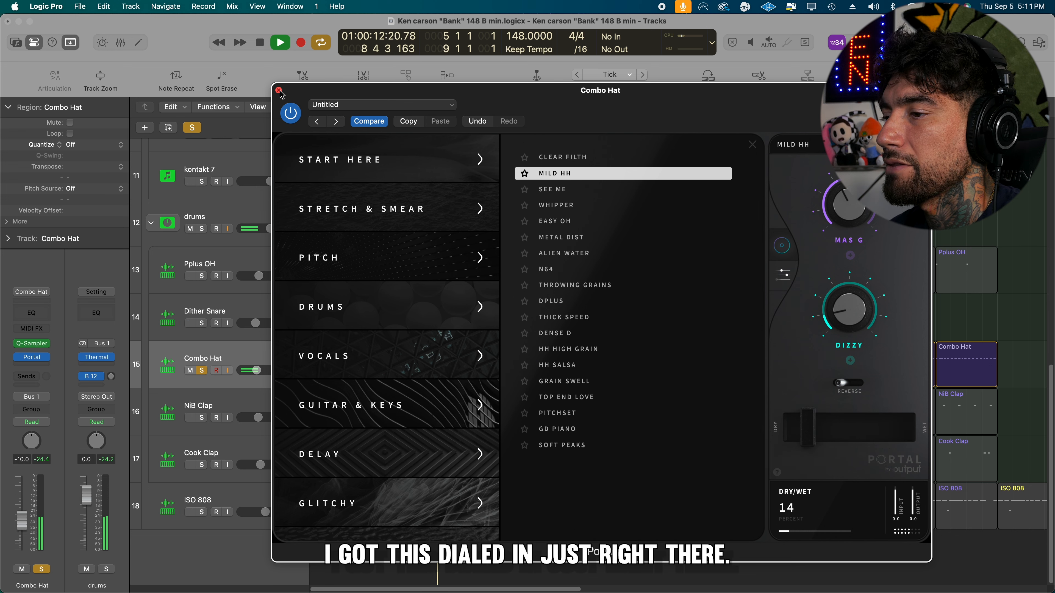
{"action": "scroll", "coordinate": [367, 318], "scroll_direction": "down", "scroll_amount": 10}
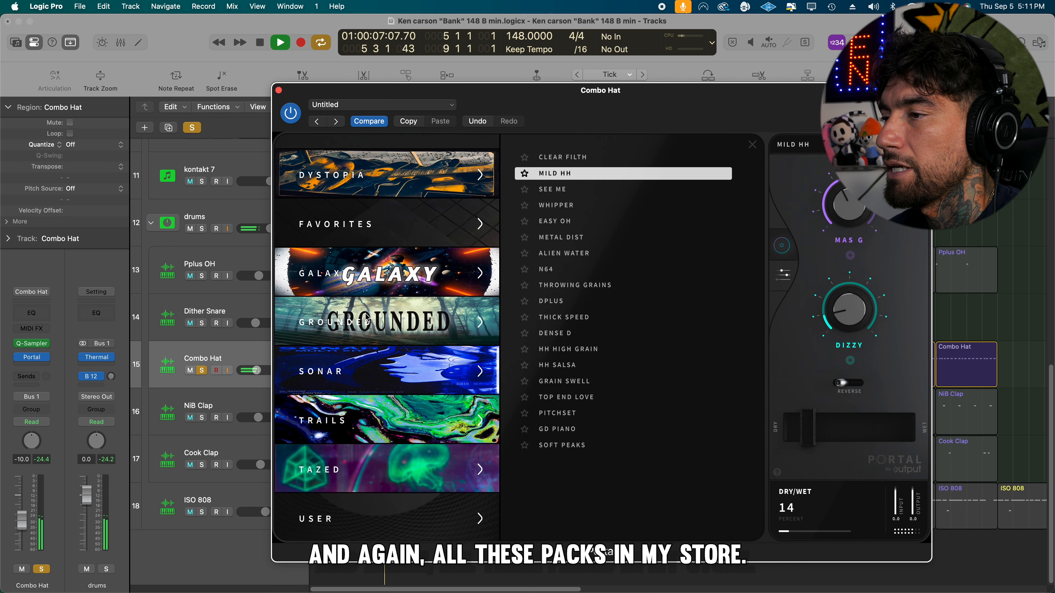
{"action": "left_click", "coordinate": [279, 90]}
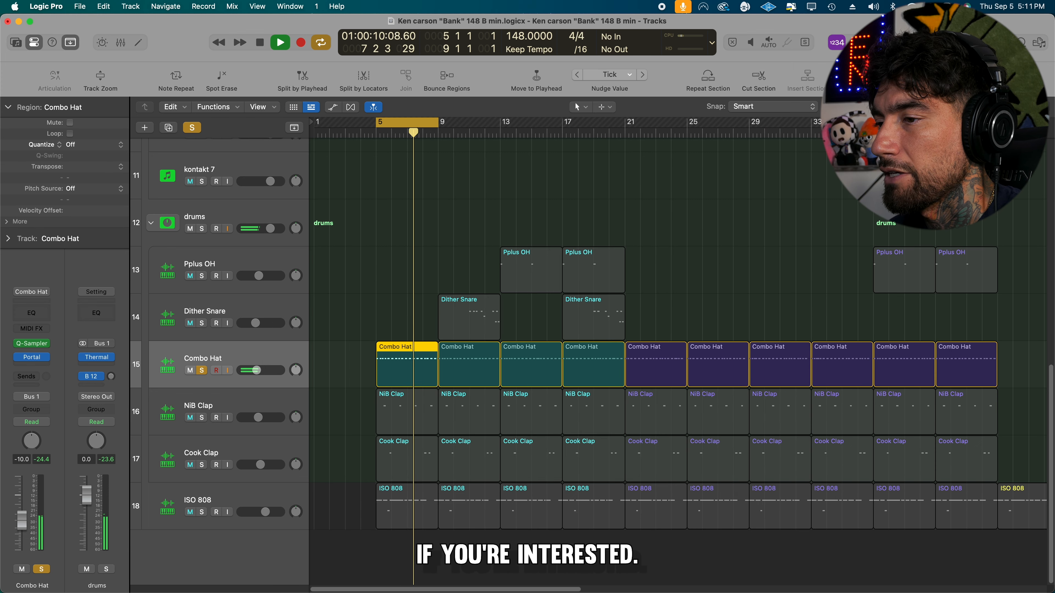
Step: Stop playback, switch the solo from Combo Hat to NiB Clap, and show the first NiB Clap region's notes in the Piano Roll
{"action": "key", "text": "space"}
{"action": "left_click", "coordinate": [202, 371]}
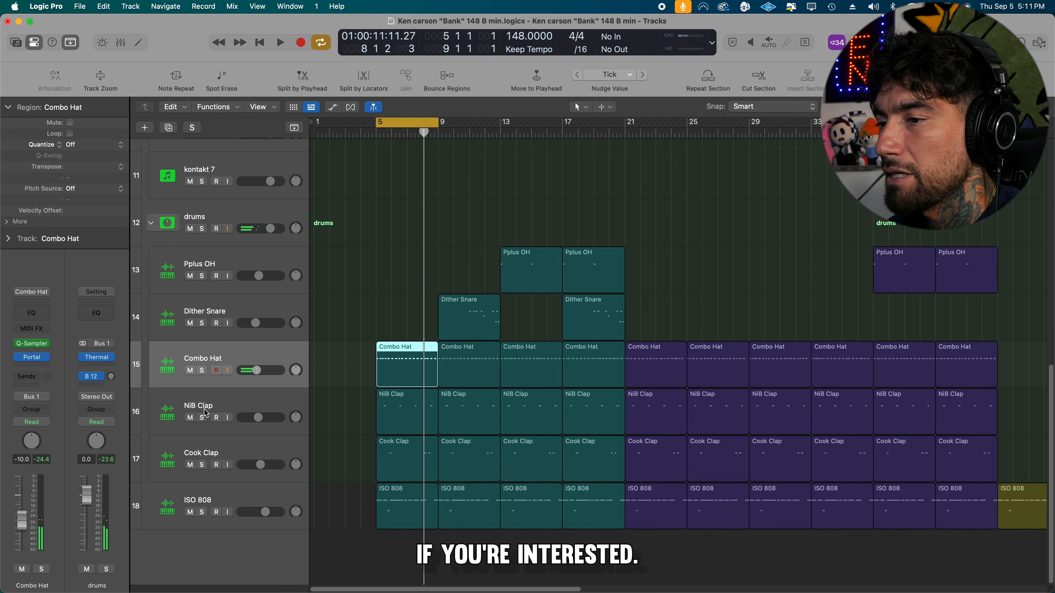
{"action": "left_click", "coordinate": [203, 416]}
{"action": "double_click", "coordinate": [386, 405]}
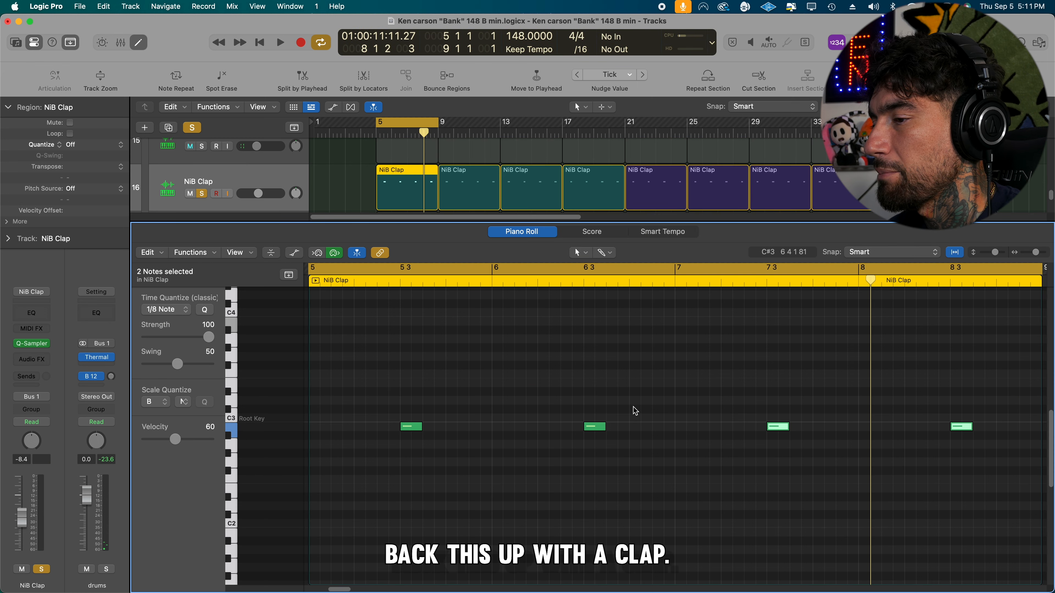
Step: Listen to the soloed NiB Clap pattern with no notes selected, then close the editor and turn off the track's solo
{"action": "key", "text": "space"}
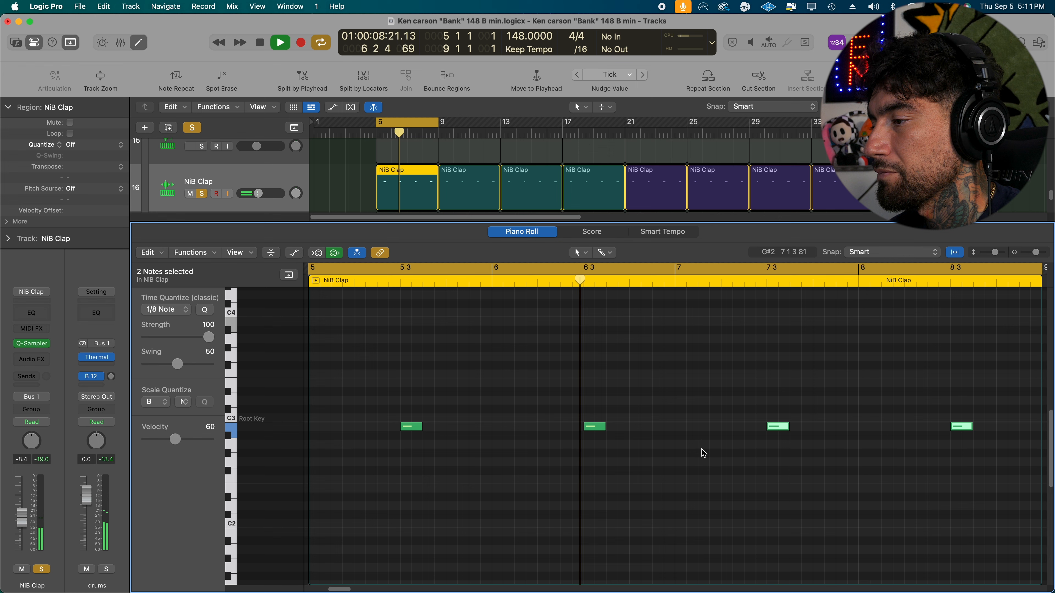
{"action": "left_click", "coordinate": [820, 464]}
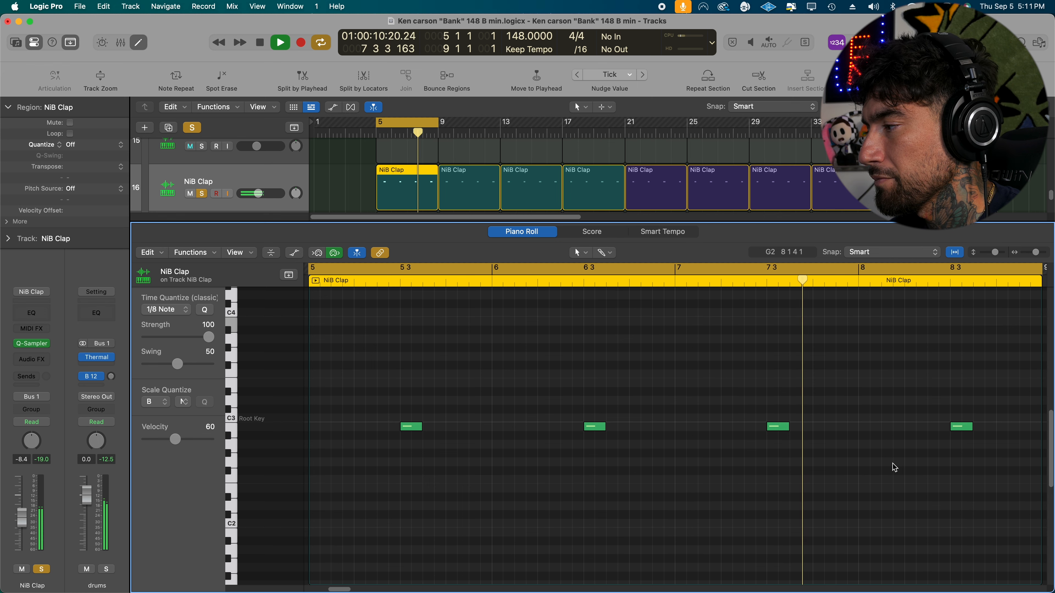
{"action": "key", "text": "space"}
{"action": "key", "text": "p"}
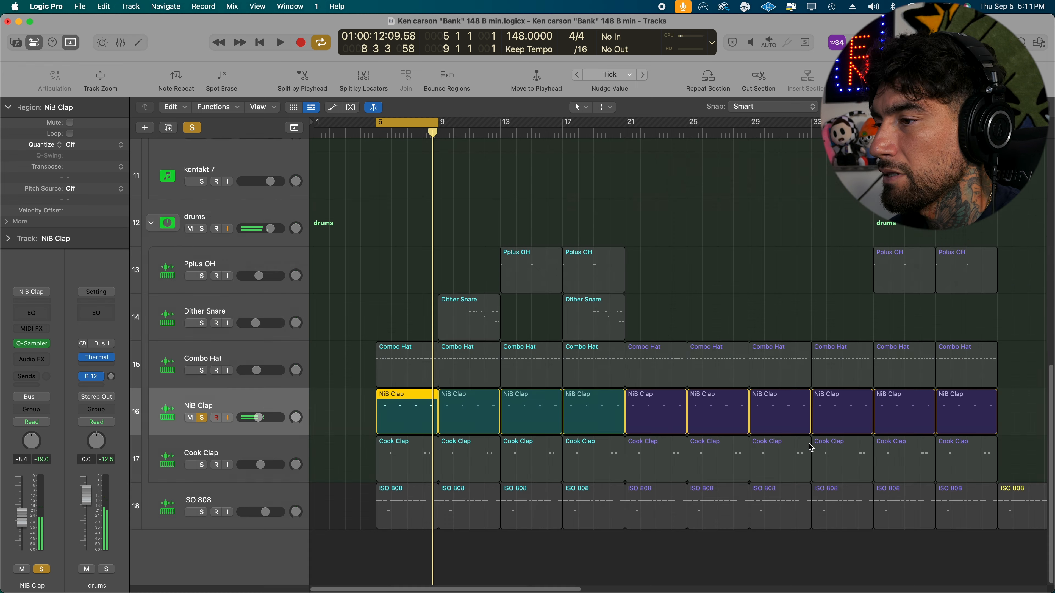
{"action": "left_click", "coordinate": [201, 418]}
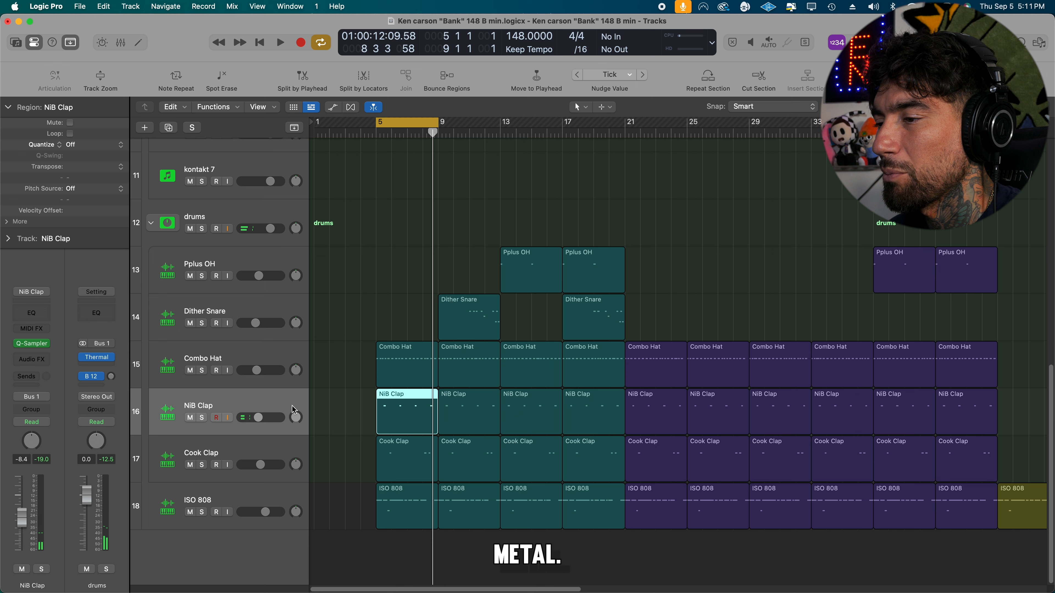
Step: Solo the Cook Clap track and show its first region's notes in the Piano Roll
{"action": "left_click", "coordinate": [252, 456]}
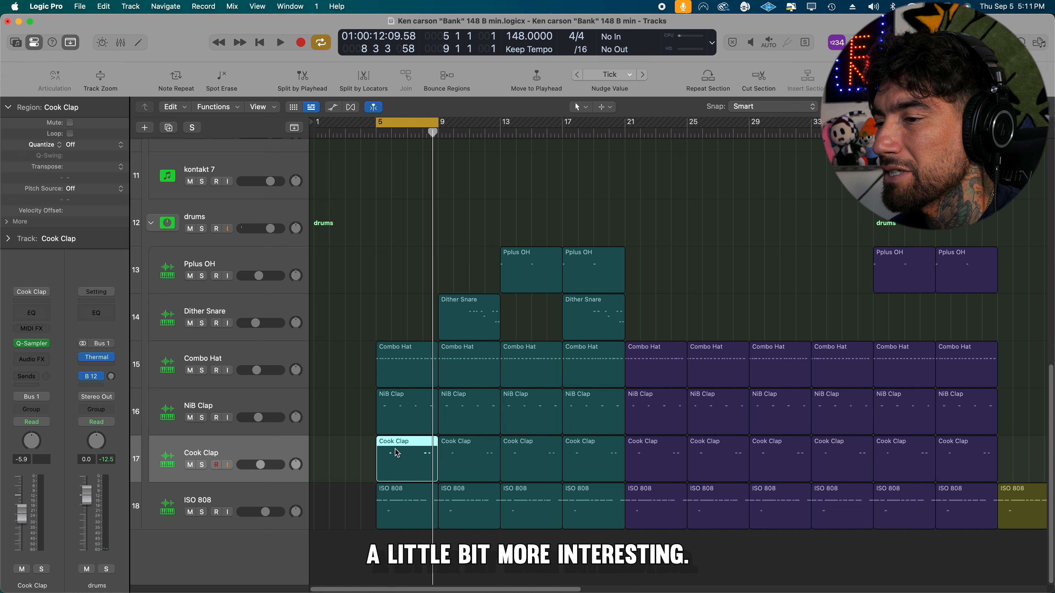
{"action": "left_click", "coordinate": [202, 465]}
{"action": "double_click", "coordinate": [426, 456]}
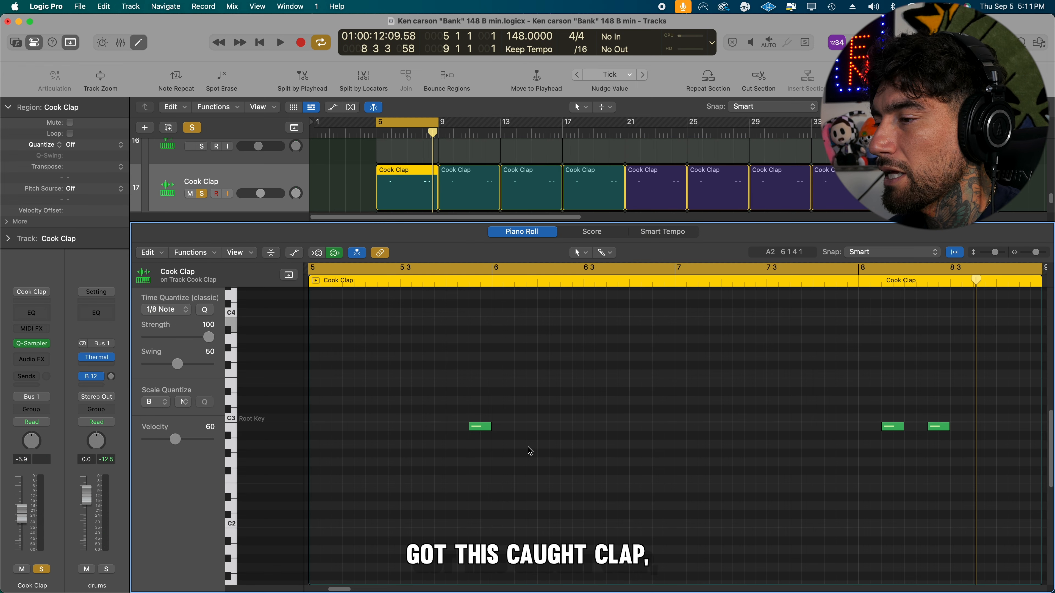
Step: Listen to the soloed Cook Clap pattern, then close the editor and turn off the track's solo
{"action": "key", "text": "space"}
{"action": "left_click", "coordinate": [858, 282]}
{"action": "key", "text": "space"}
{"action": "key", "text": "e"}
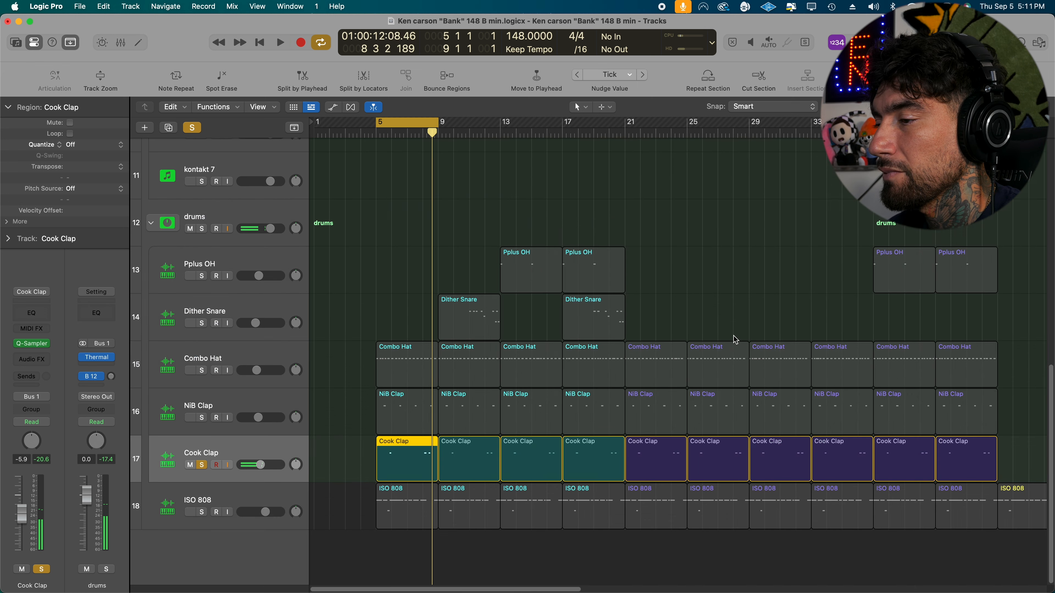
{"action": "key", "text": "s"}
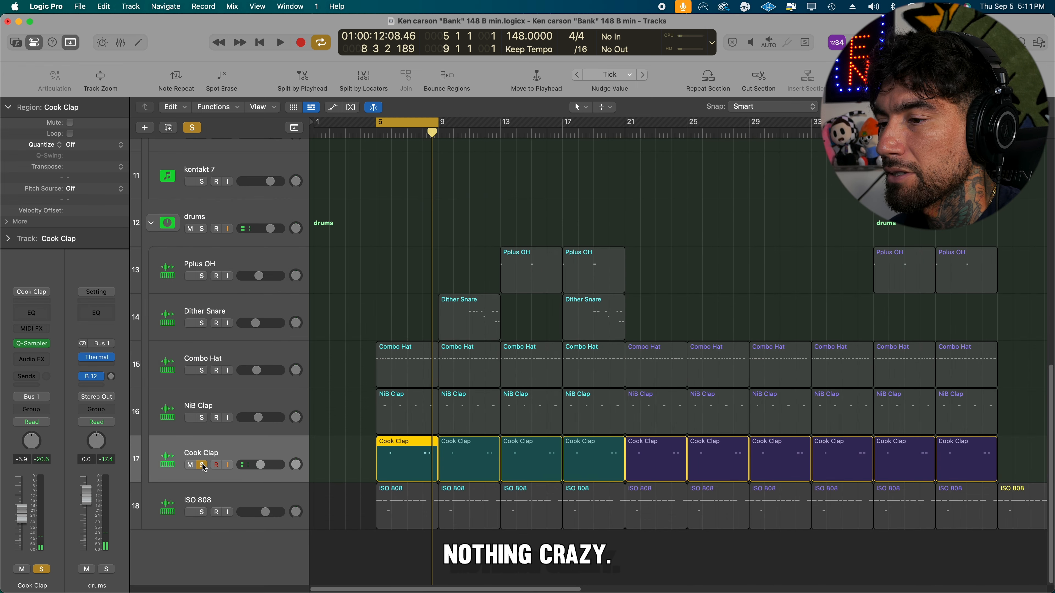
Step: Solo the ISO 808 track and show its first region's notes in the Piano Roll
{"action": "left_click", "coordinate": [406, 500]}
{"action": "key", "text": "e"}
{"action": "key", "text": "e"}
{"action": "left_click", "coordinate": [202, 512]}
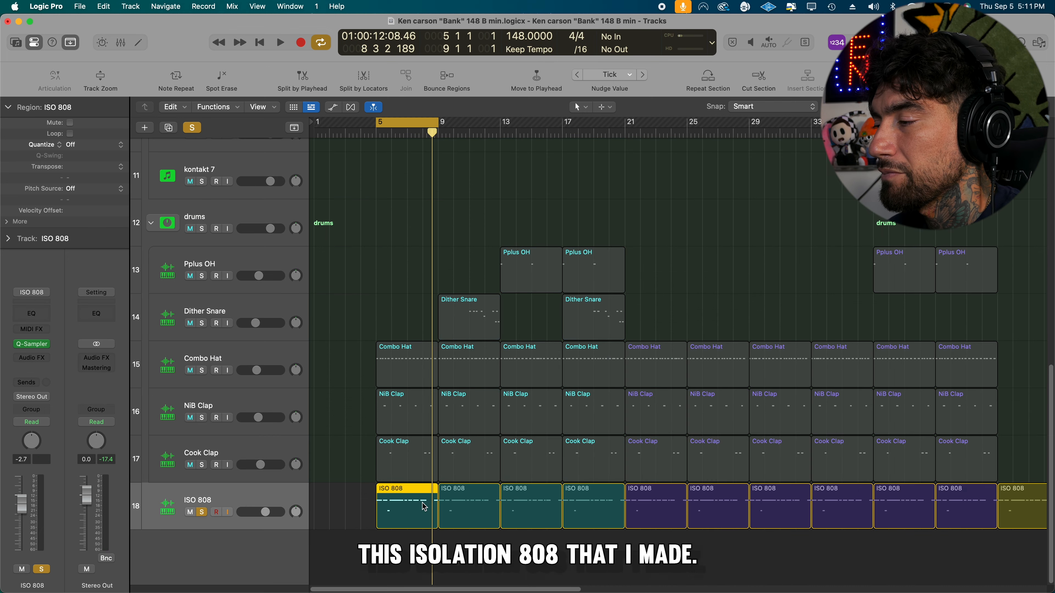
{"action": "key", "text": "e"}
Step: Listen to the soloed ISO 808 pattern, then close the editor and turn off the track's solo
{"action": "key", "text": "space"}
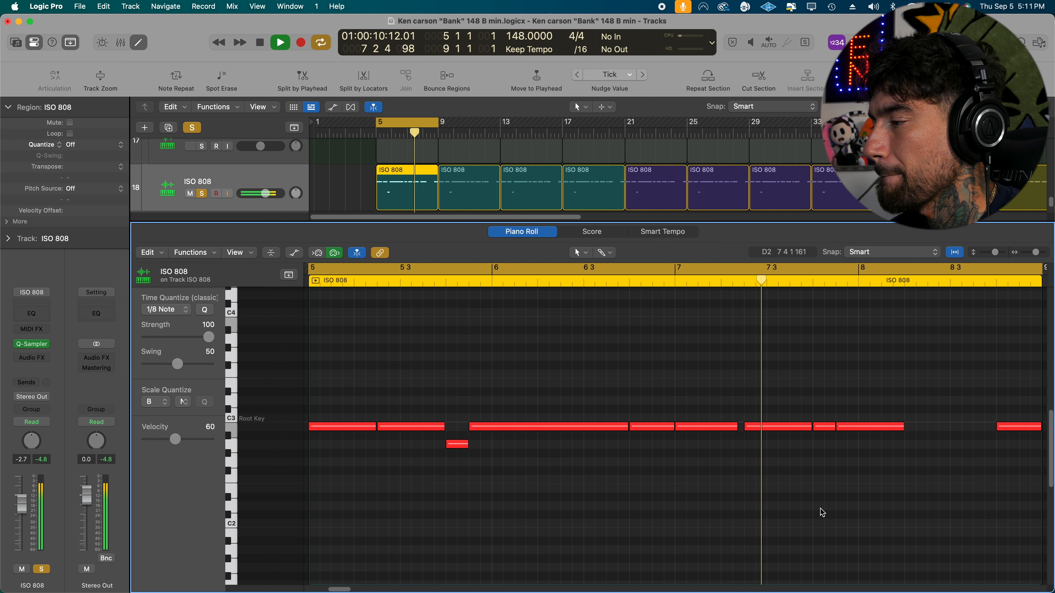
{"action": "key", "text": "space"}
{"action": "key", "text": "p"}
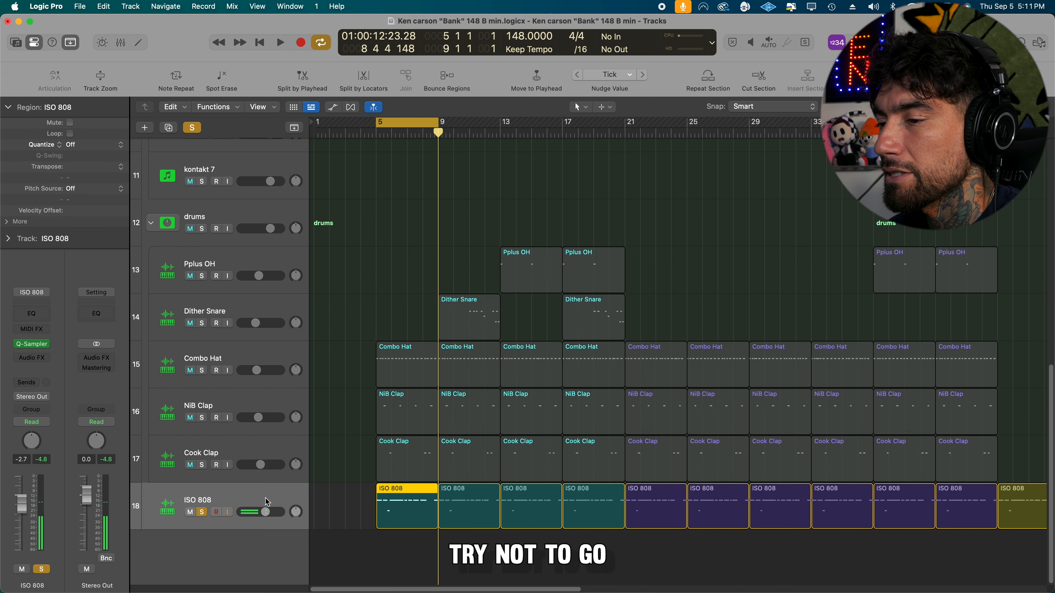
{"action": "left_click", "coordinate": [202, 512]}
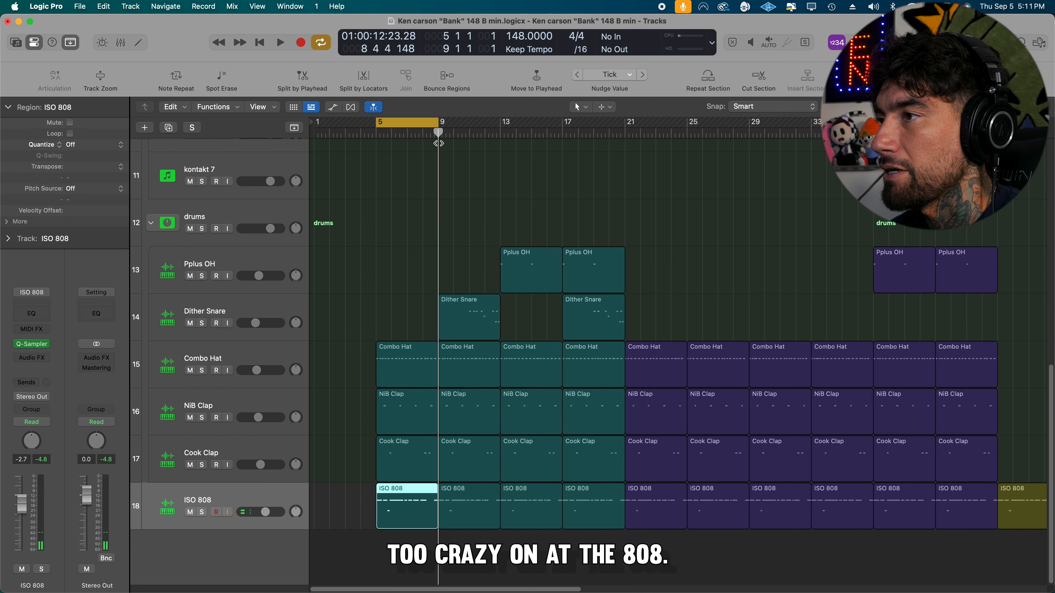
Step: Move the cycle range to bars 9 to 13 and open the first Dither Snare region in the Piano Roll with its track soloed
{"action": "left_click_drag", "start_coordinate": [421, 125], "coordinate": [484, 126]}
{"action": "double_click", "coordinate": [482, 320]}
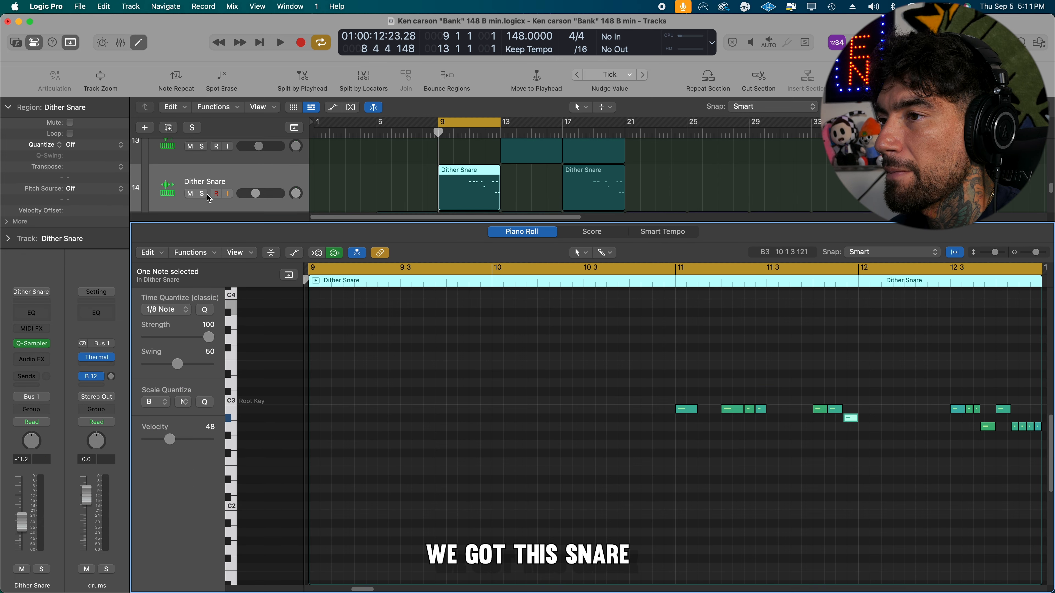
{"action": "left_click", "coordinate": [202, 194]}
Step: Listen to the soloed Dither Snare roll with no notes selected, then close the editor and turn off the track's solo
{"action": "key", "text": "space"}
{"action": "left_click", "coordinate": [829, 438]}
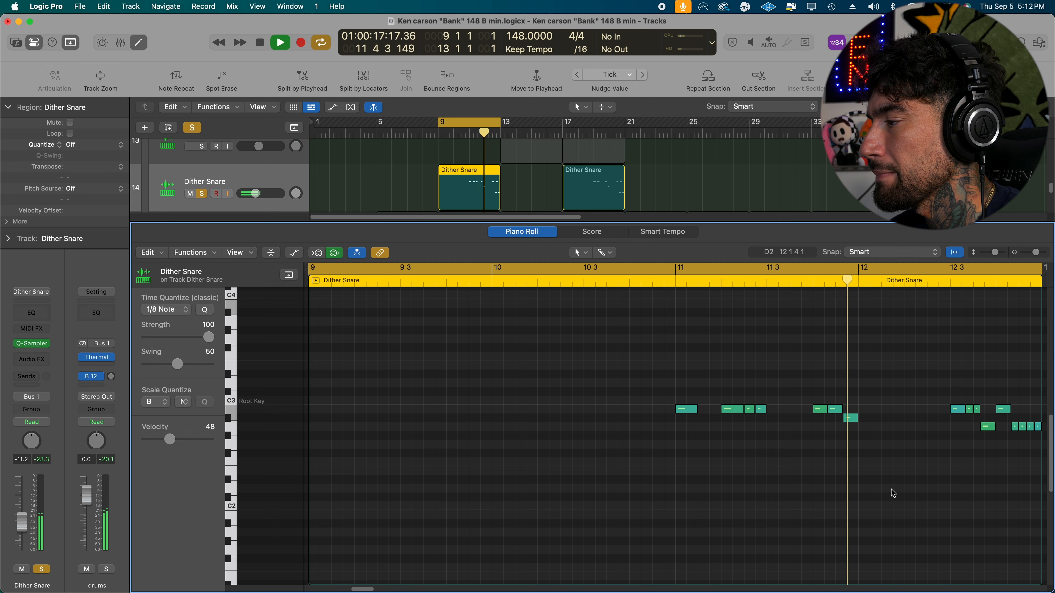
{"action": "key", "text": "space"}
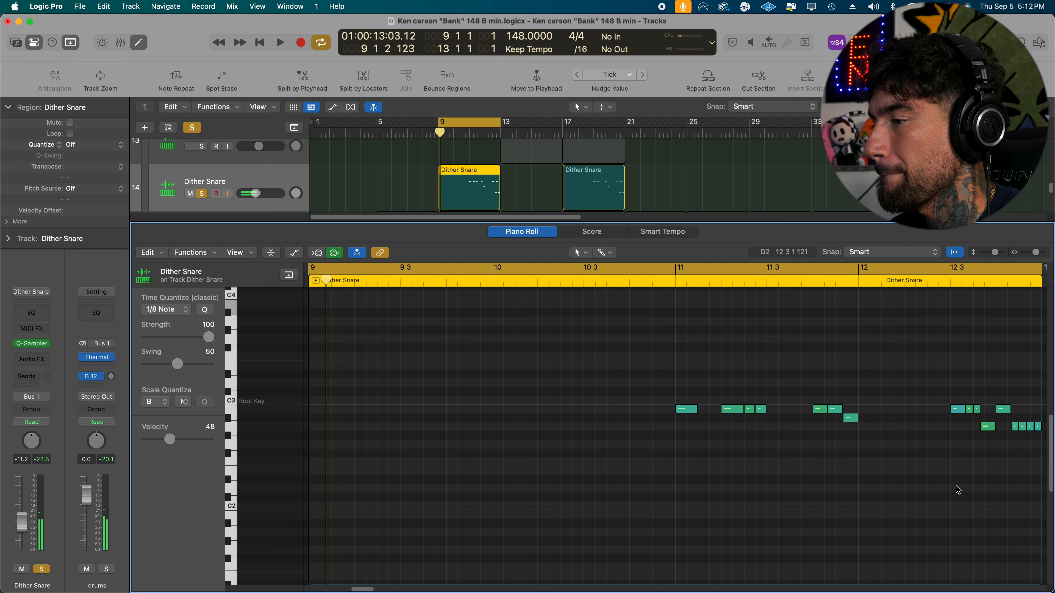
{"action": "key", "text": "p"}
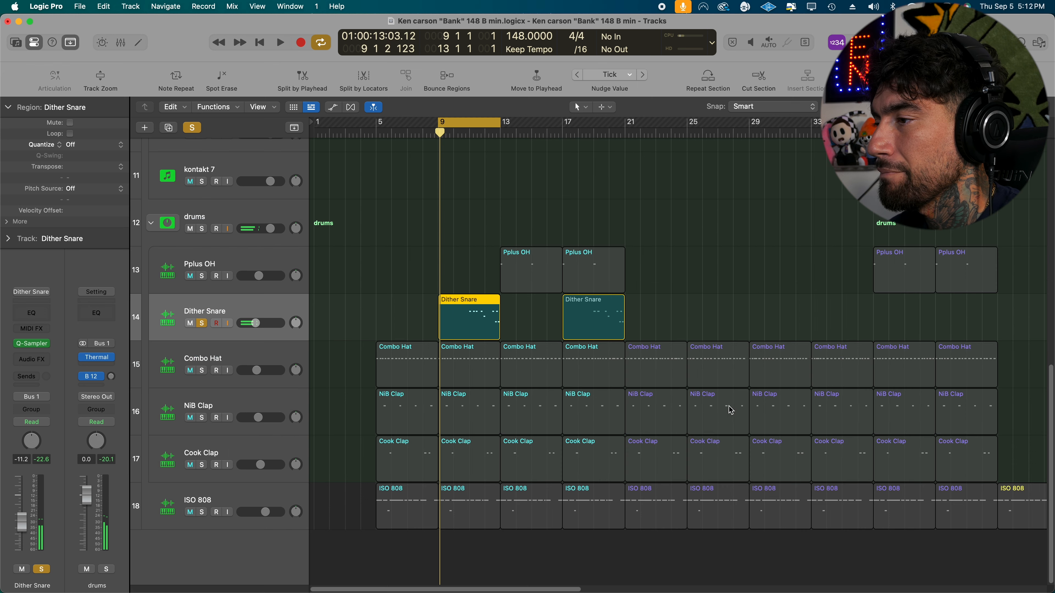
{"action": "left_click", "coordinate": [202, 324]}
Step: Move the cycle range to bars 13 to 17 and open the first Pplus OH region in the Piano Roll with its track soloed
{"action": "left_click_drag", "start_coordinate": [474, 123], "coordinate": [535, 122]}
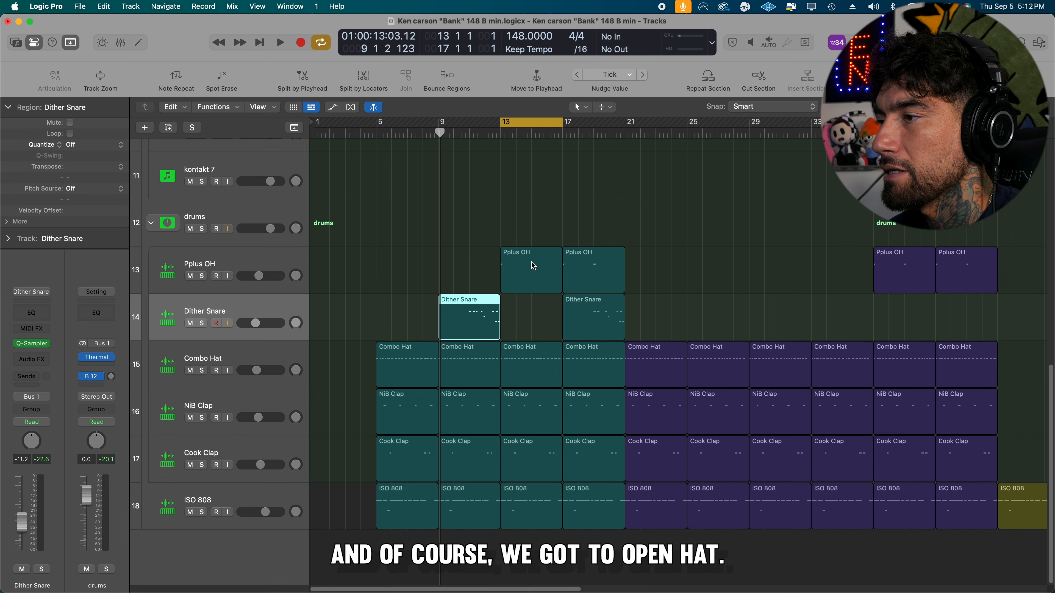
{"action": "double_click", "coordinate": [533, 266]}
{"action": "key", "text": "p"}
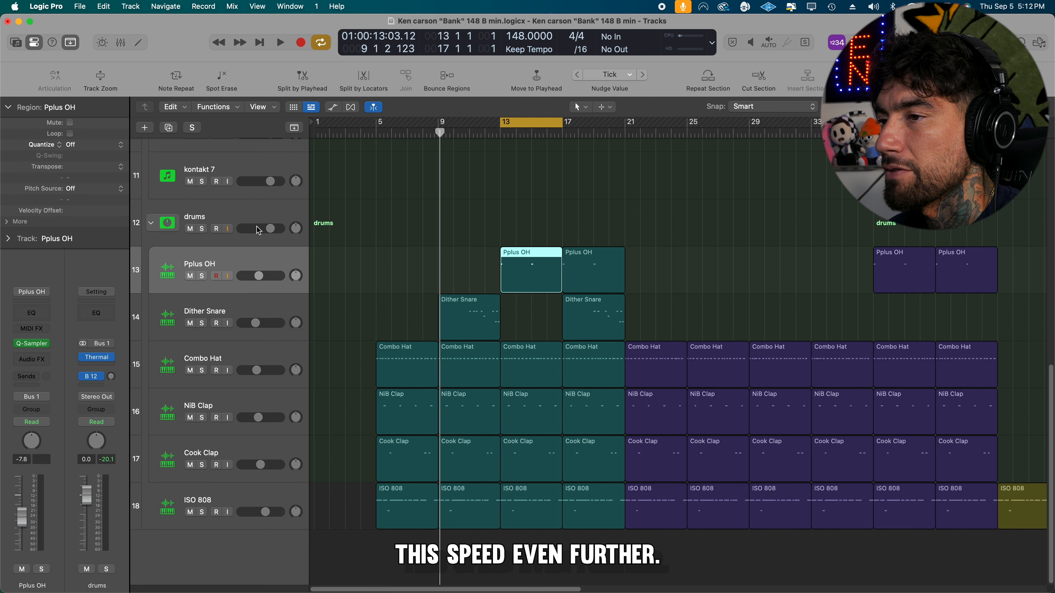
{"action": "left_click", "coordinate": [206, 277]}
{"action": "double_click", "coordinate": [525, 281]}
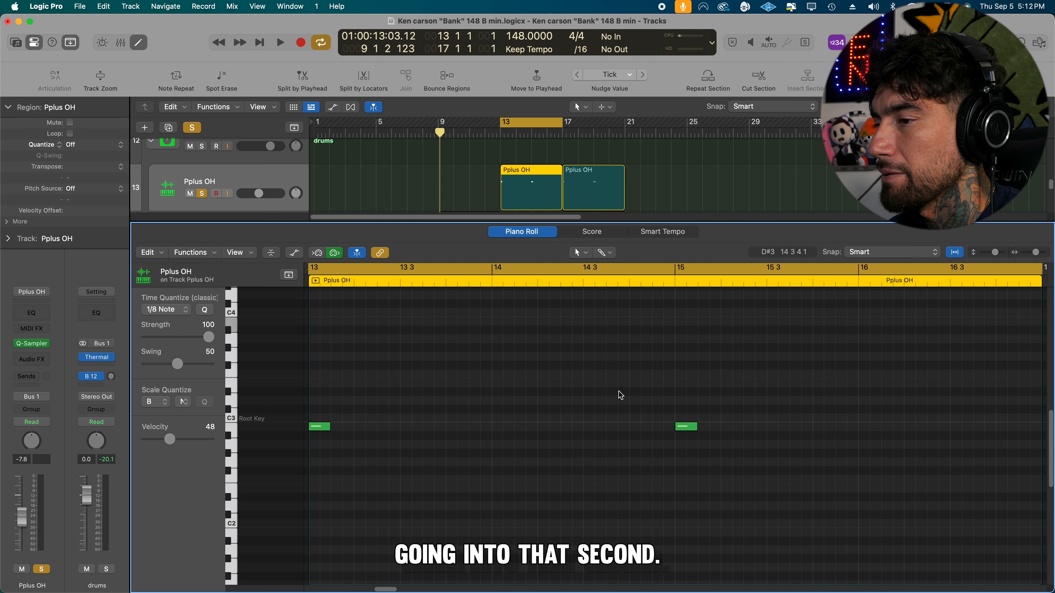
Step: Listen to the soloed Pplus OH open hat pattern, then close the editor and turn off the track's solo
{"action": "key", "text": "space"}
{"action": "left_click", "coordinate": [664, 282]}
{"action": "key", "text": "space"}
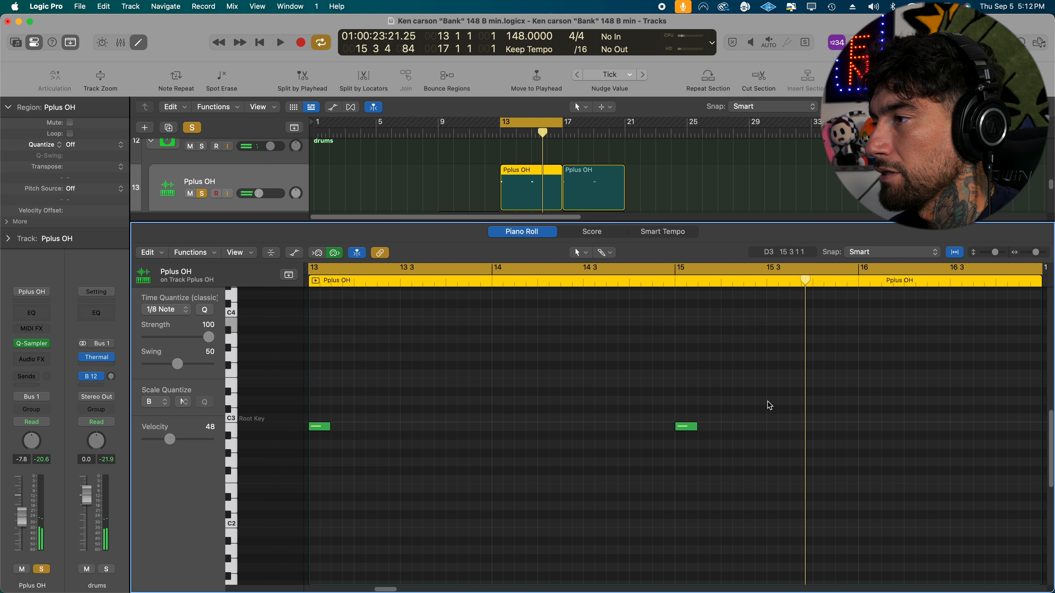
{"action": "key", "text": "p"}
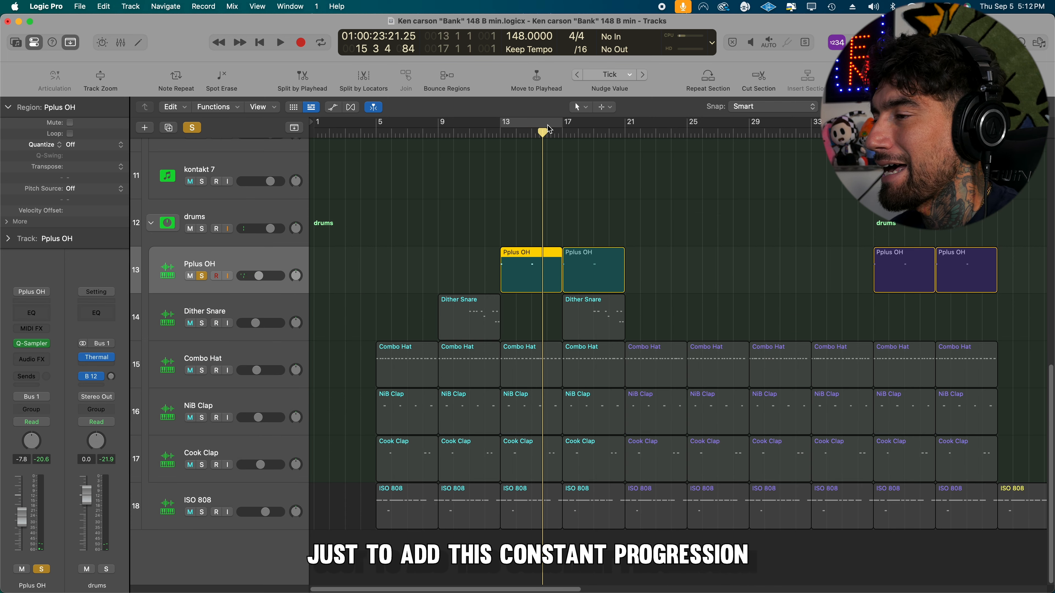
{"action": "left_click", "coordinate": [202, 277]}
Step: Move the cycle range to bars 17 to 21 and play the soloed drums stack together with the ISO 808 track
{"action": "left_click_drag", "start_coordinate": [568, 128], "coordinate": [620, 127]}
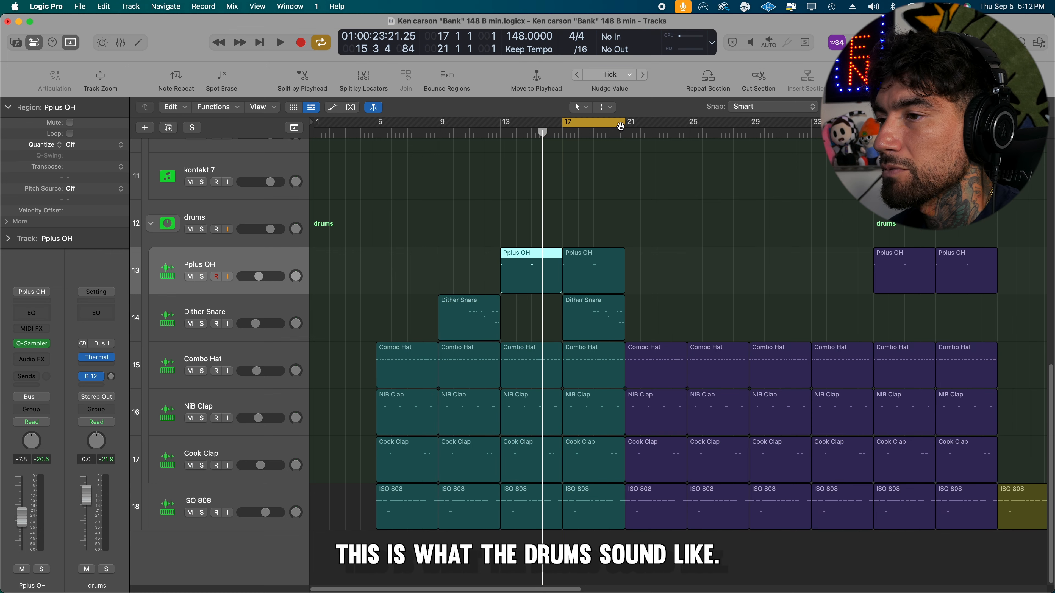
{"action": "left_click", "coordinate": [202, 230]}
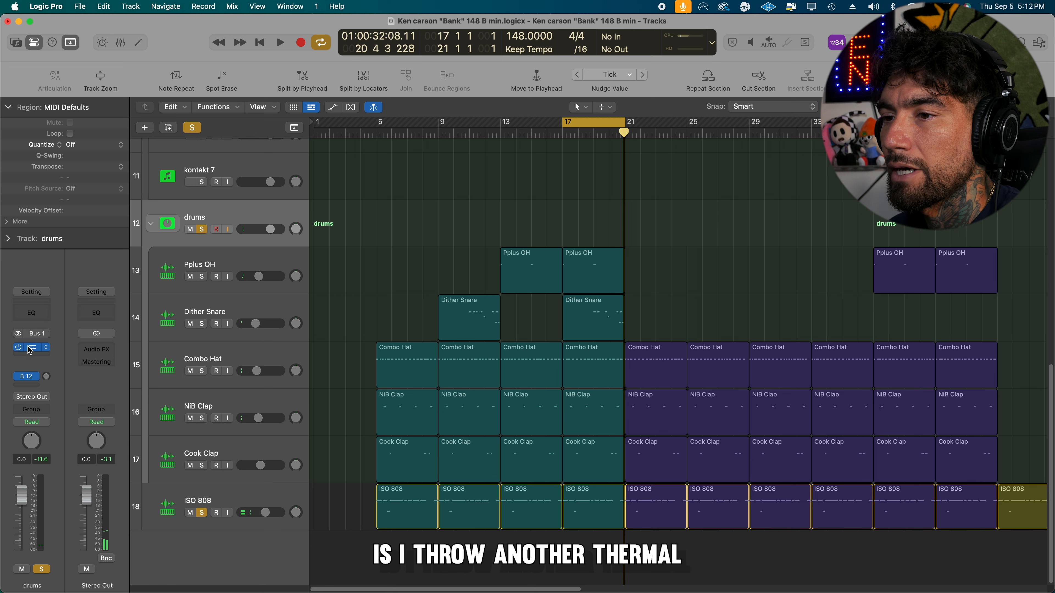
Step: Open the Thermal effect on the drums stack, browse its preset categories down to Hell Breaker, and close the plug-in
{"action": "left_click", "coordinate": [30, 351]}
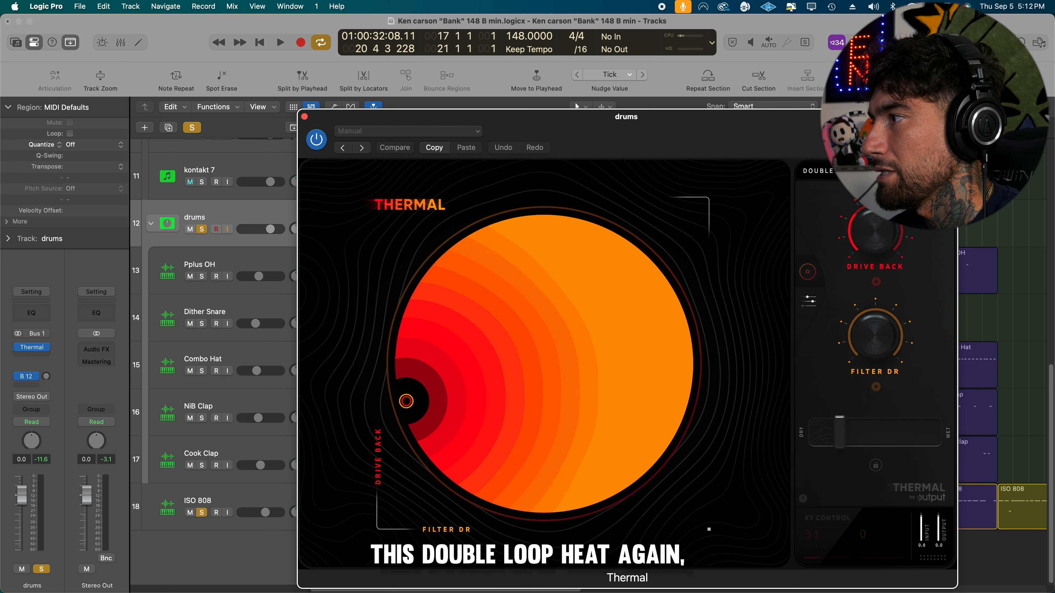
{"action": "left_click", "coordinate": [847, 170]}
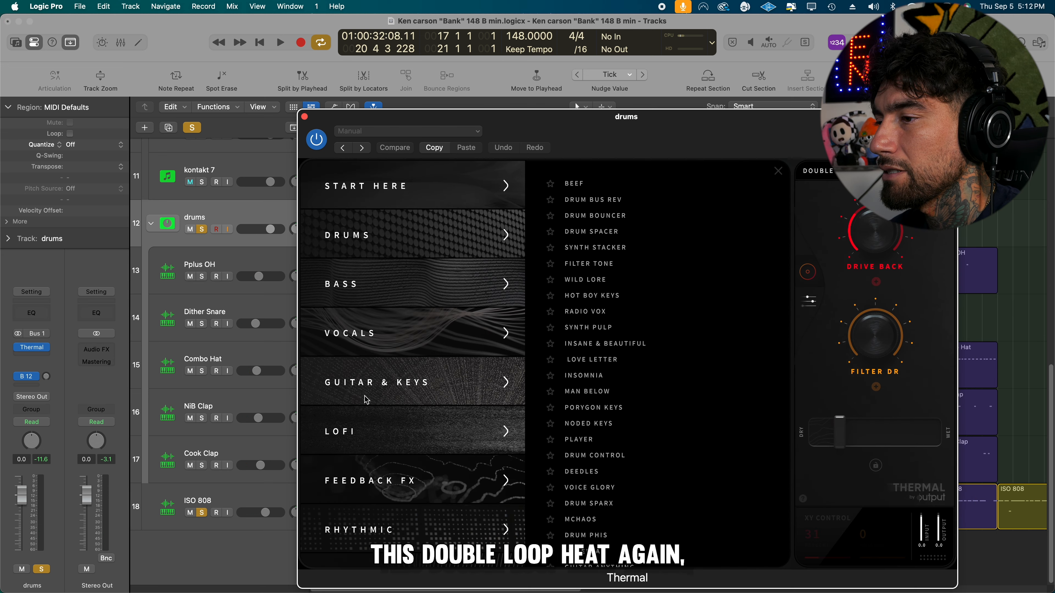
{"action": "scroll", "coordinate": [372, 397], "scroll_direction": "down", "scroll_amount": 5}
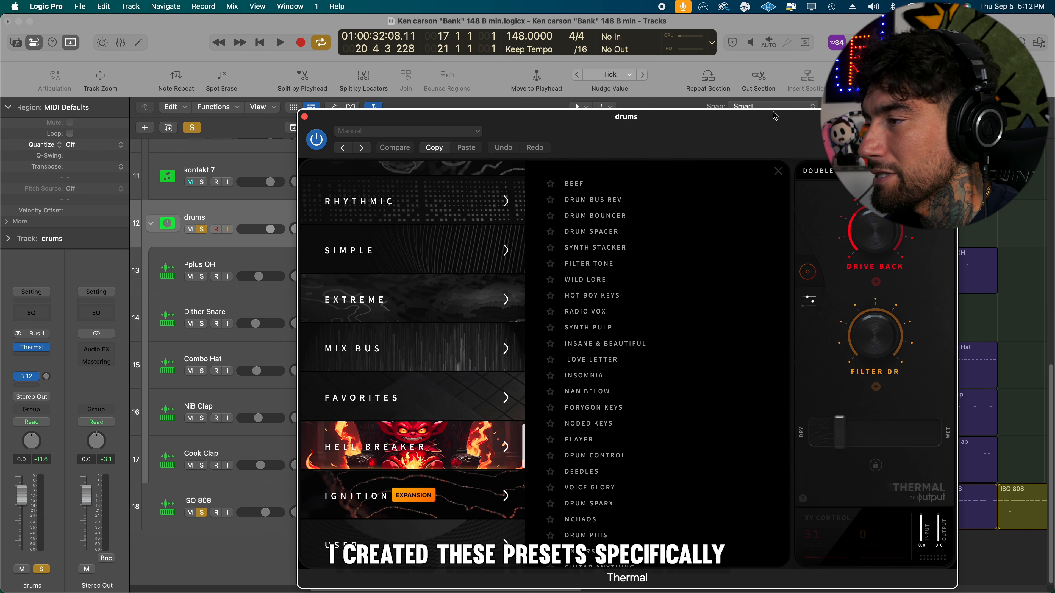
{"action": "left_click", "coordinate": [304, 117]}
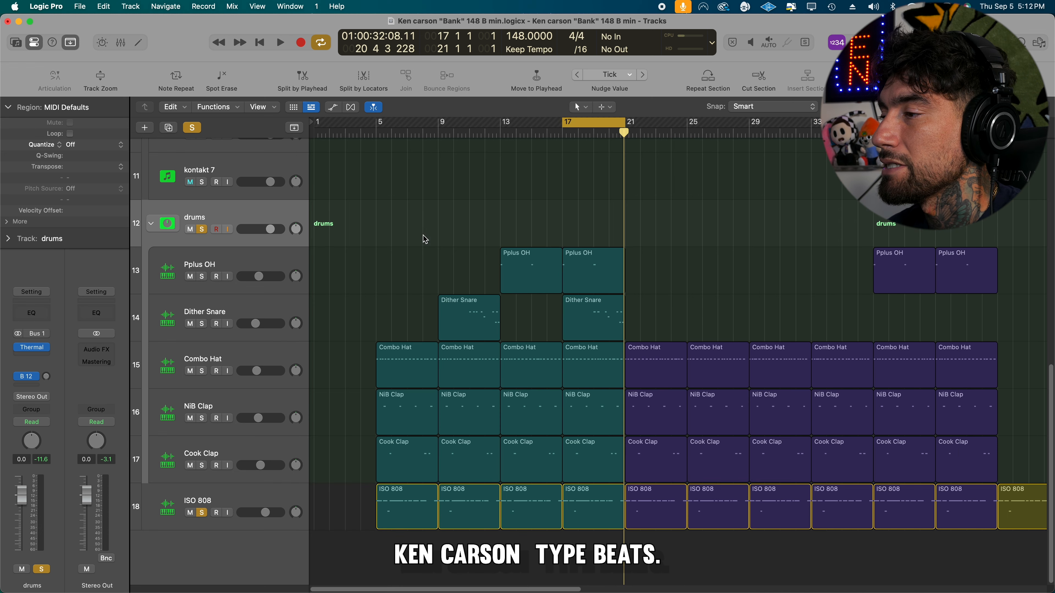
Step: Turn off the solos on ISO 808 and drums, extend the cycle range to bars 13 to 21, and play the full mix
{"action": "mouse_move", "coordinate": [39, 350]}
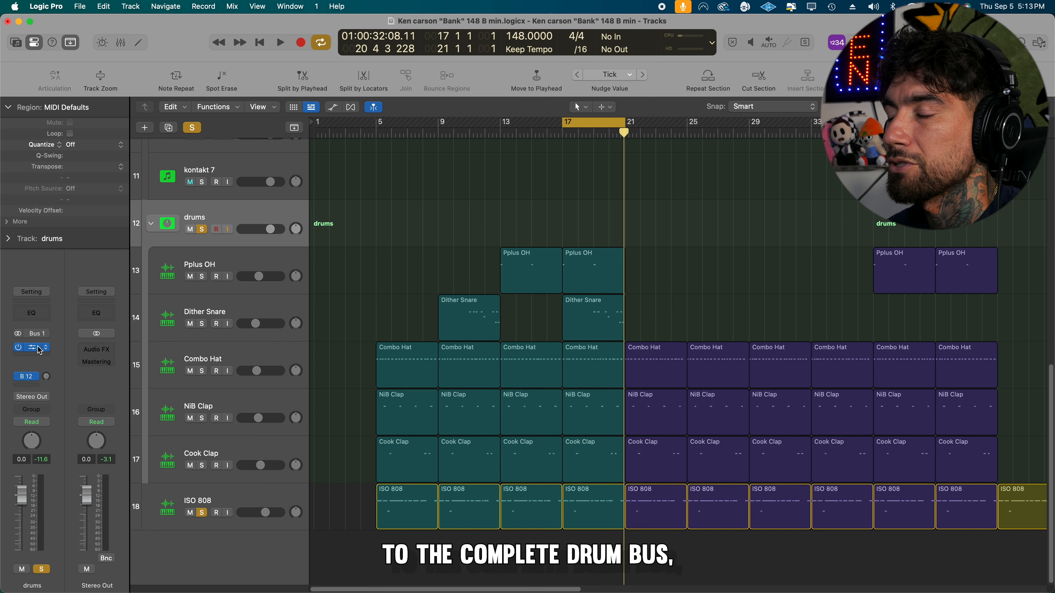
{"action": "left_click", "coordinate": [202, 514]}
{"action": "left_click", "coordinate": [202, 229]}
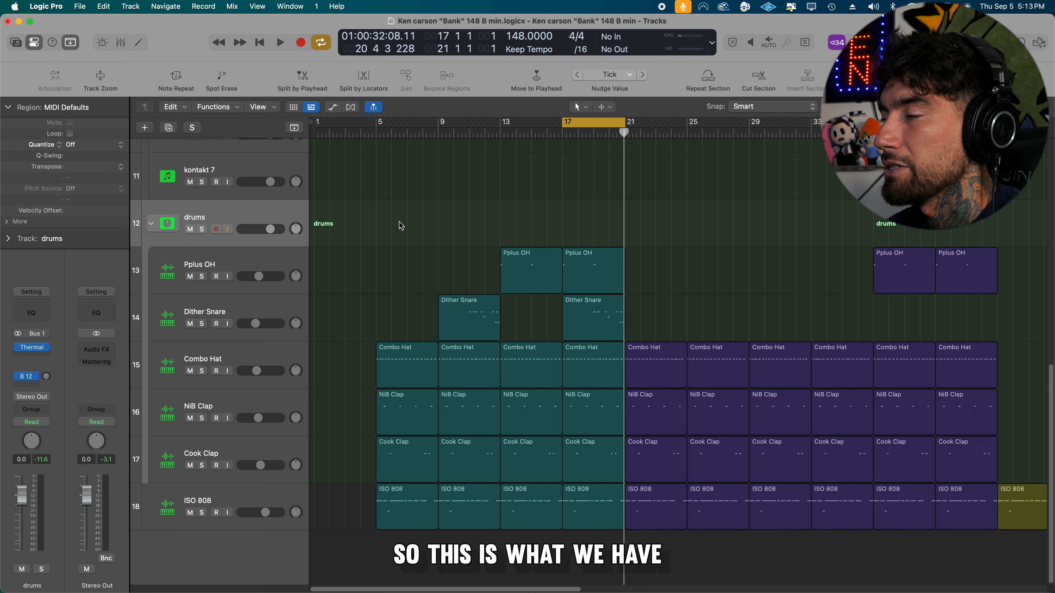
{"action": "scroll", "coordinate": [401, 226], "scroll_direction": "up", "scroll_amount": 10}
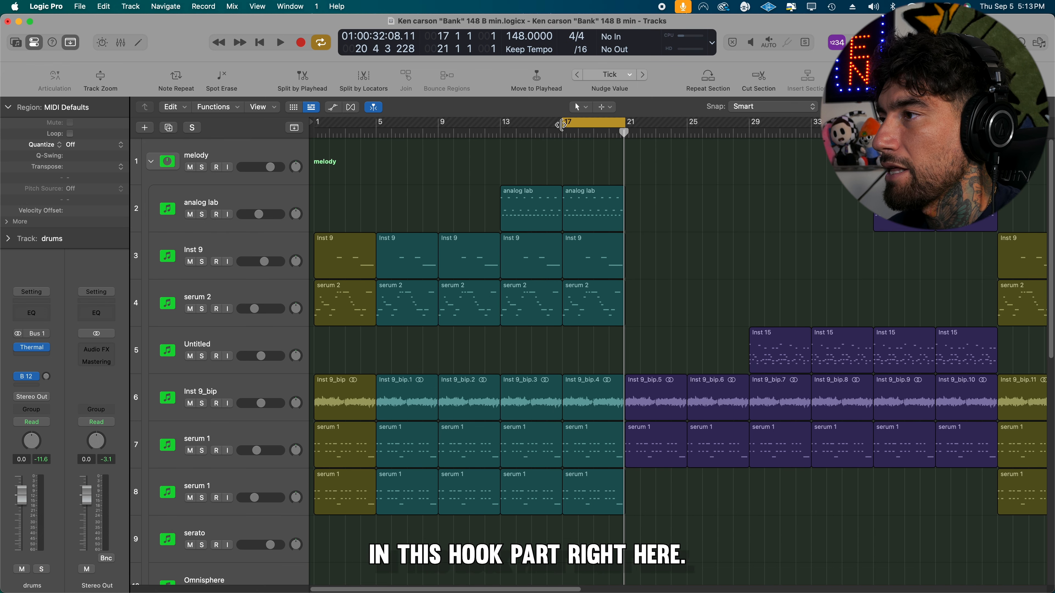
{"action": "left_click_drag", "start_coordinate": [562, 125], "coordinate": [502, 125]}
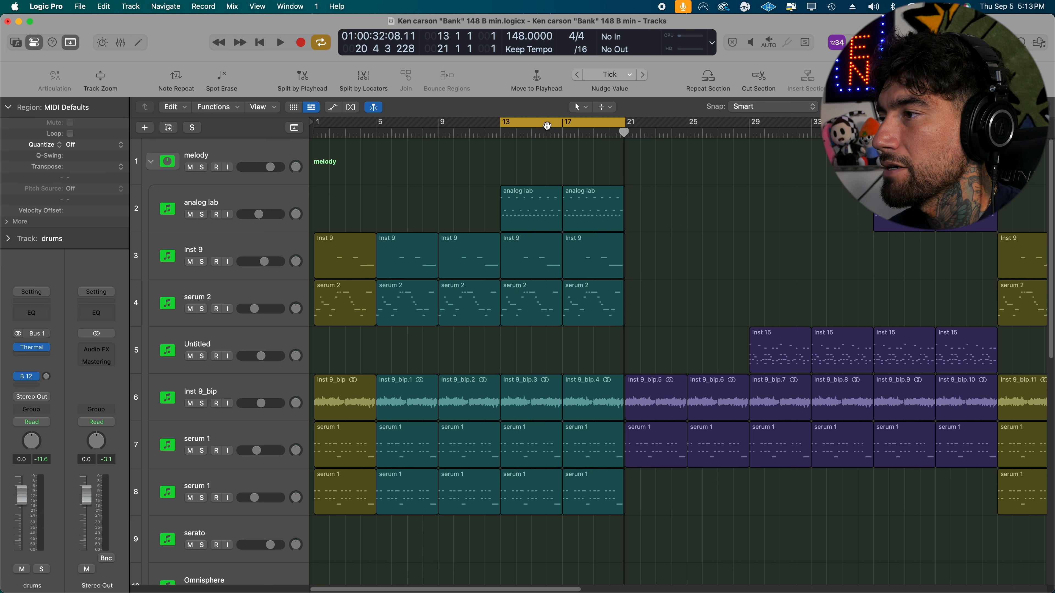
{"action": "key", "text": "space"}
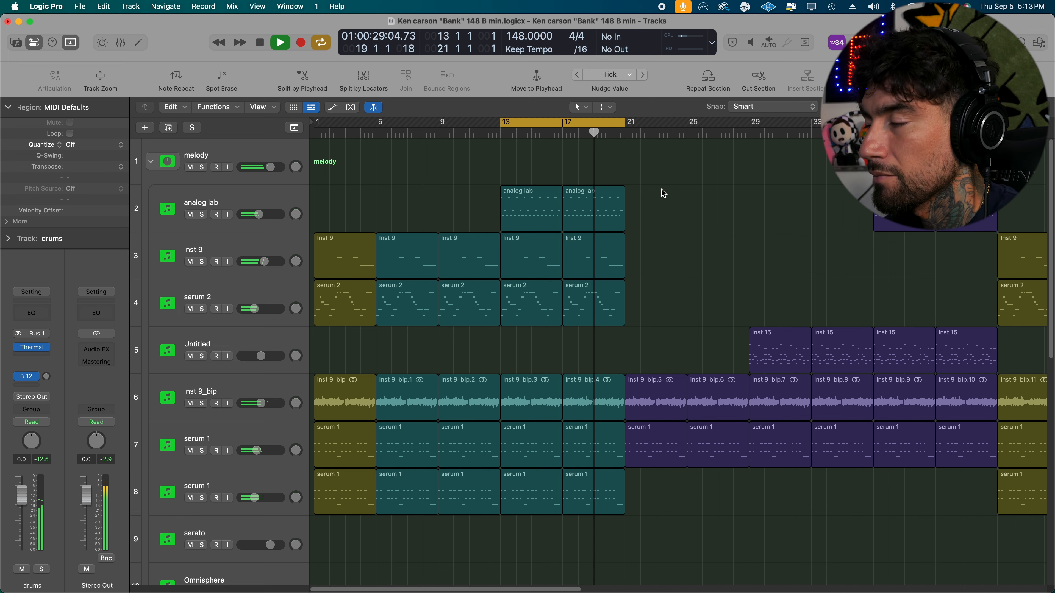
Step: Turn off cycle mode and listen to the arrangement play on from the hook into the purple verse regions
{"action": "key", "text": "c"}
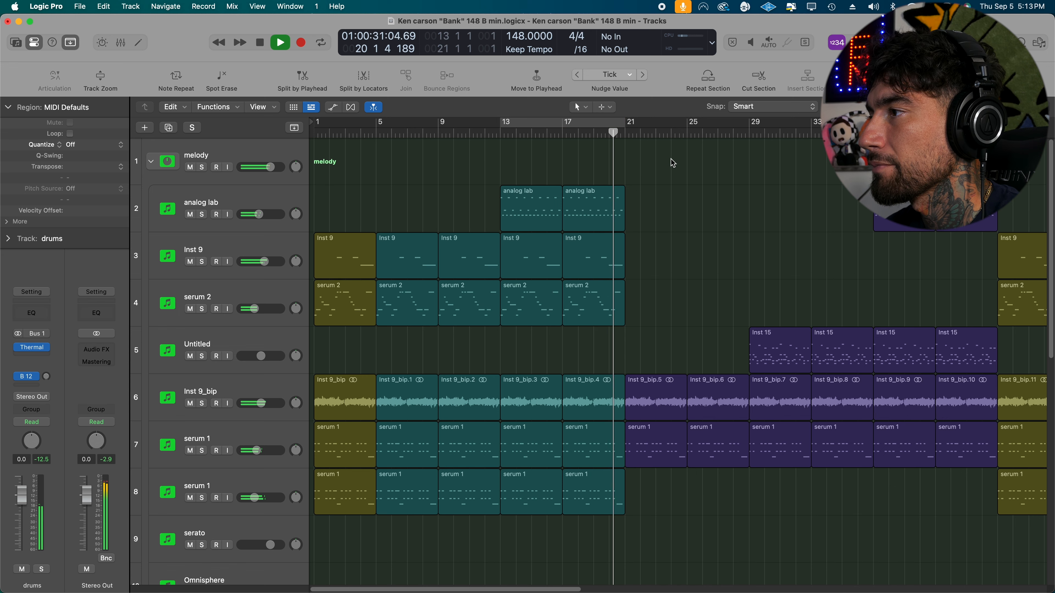
{"action": "scroll", "coordinate": [716, 162], "scroll_direction": "down", "scroll_amount": 2}
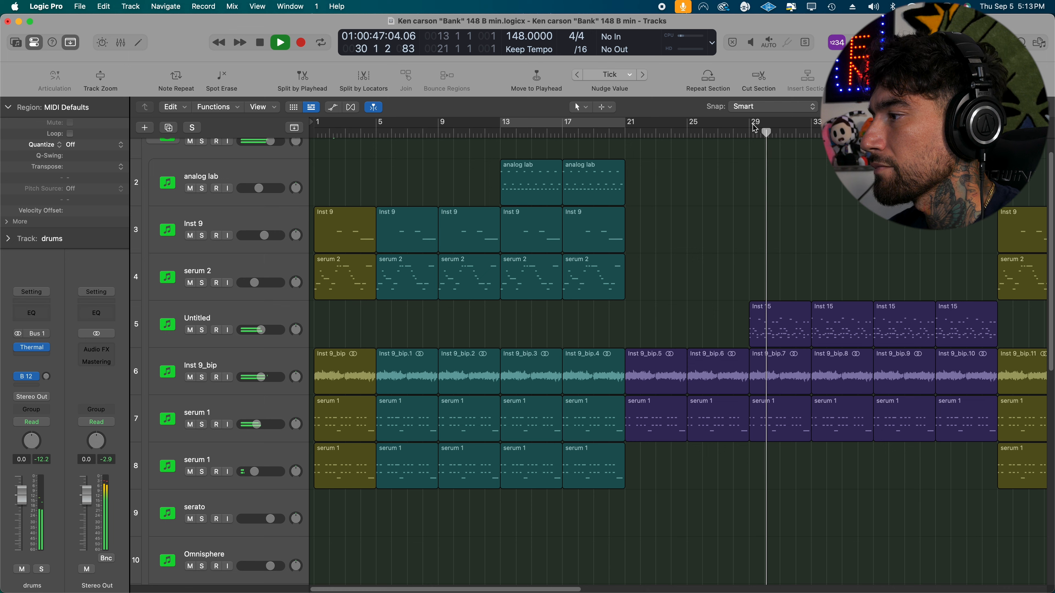
{"action": "scroll", "coordinate": [679, 361], "scroll_direction": "down", "scroll_amount": 1}
{"action": "scroll", "coordinate": [679, 361], "scroll_direction": "up", "scroll_amount": 3}
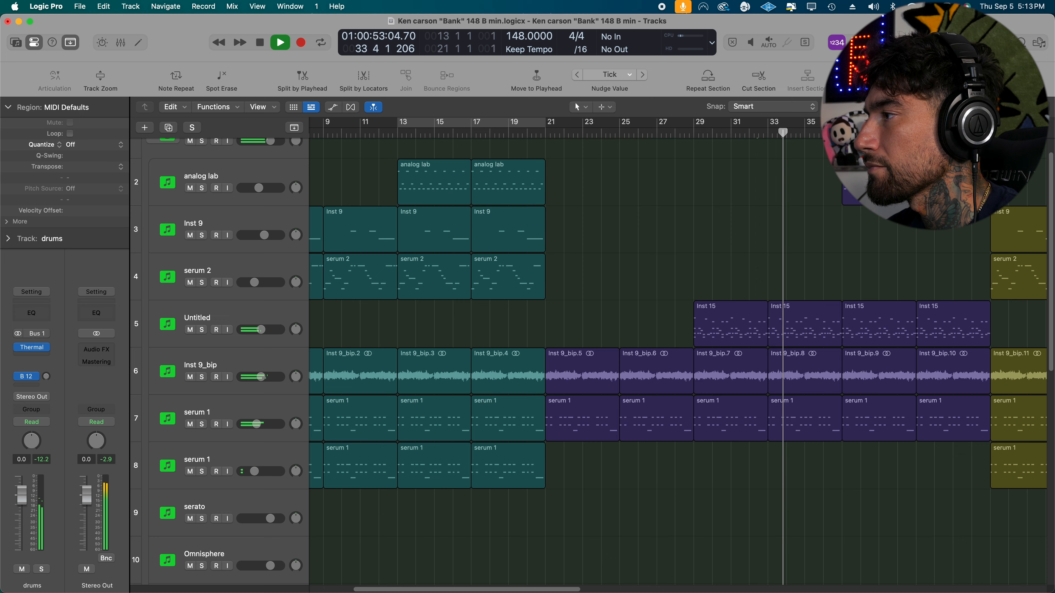
{"action": "left_click_drag", "start_coordinate": [1025, 107], "coordinate": [1023, 107]}
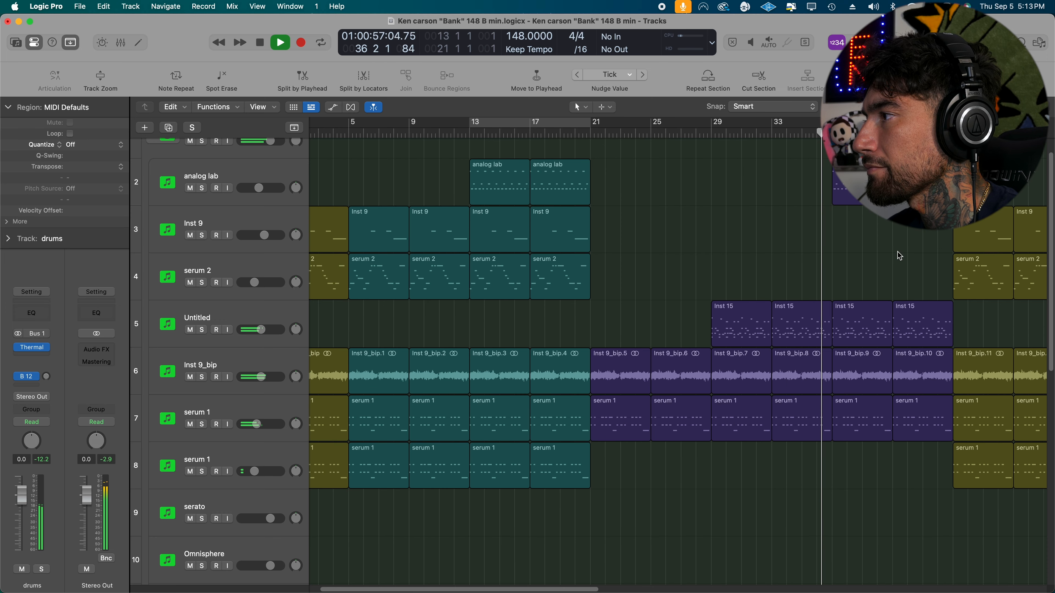
Step: Set the cycle range to bars 29 to 33 and play the soloed Untitled track with its first Inst 15 region open in the Piano Roll
{"action": "left_click_drag", "start_coordinate": [713, 125], "coordinate": [772, 125]}
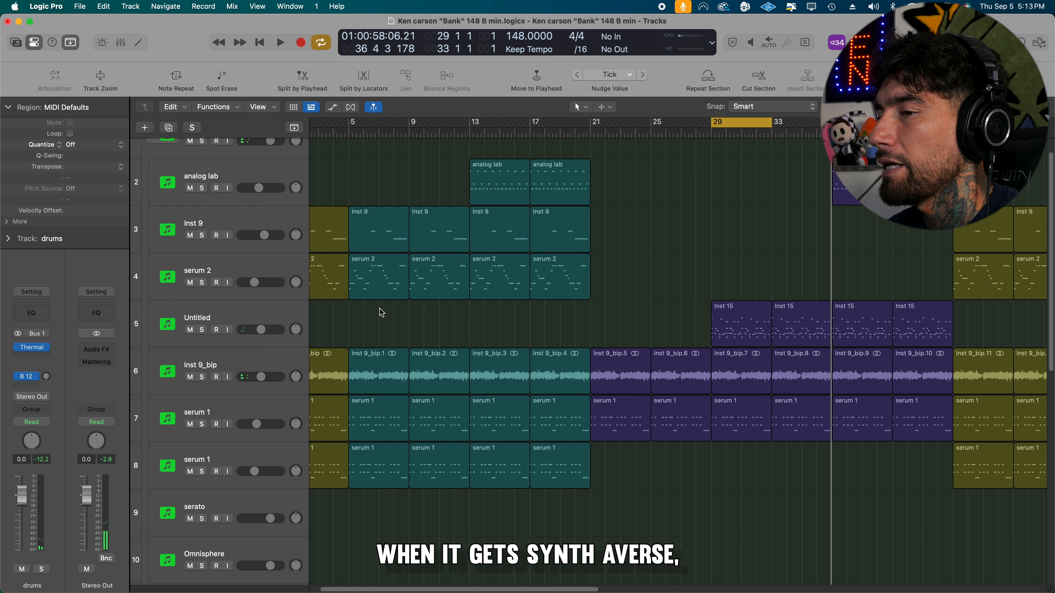
{"action": "left_click", "coordinate": [746, 332]}
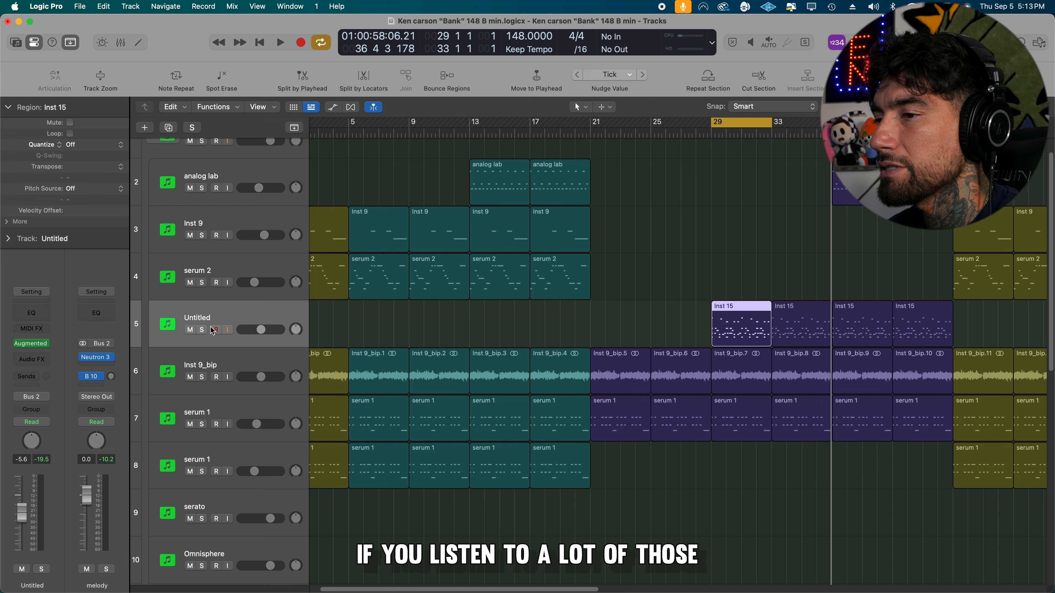
{"action": "left_click", "coordinate": [202, 329]}
{"action": "double_click", "coordinate": [738, 319]}
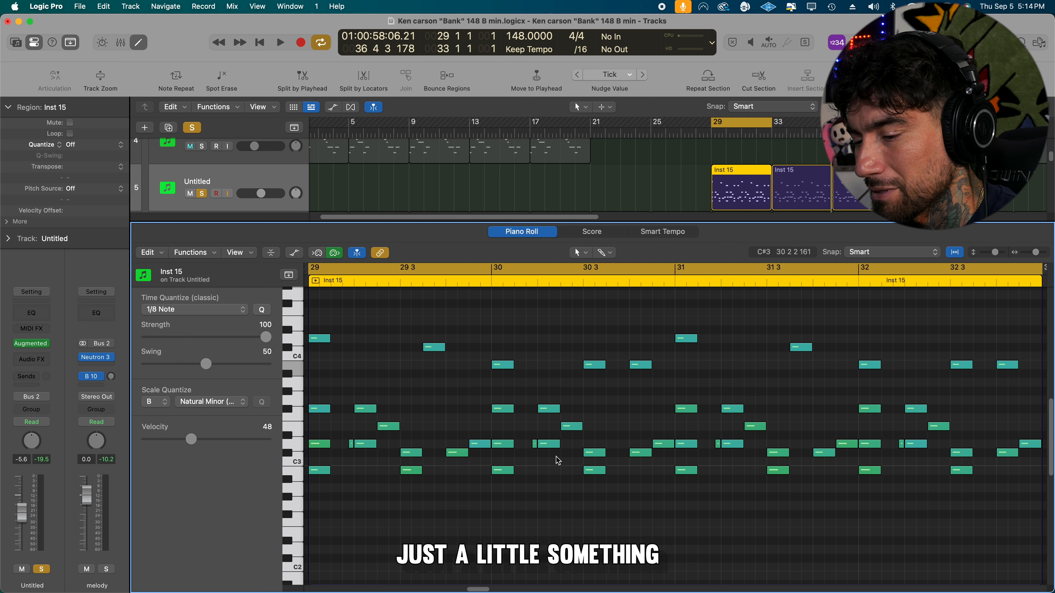
{"action": "scroll", "coordinate": [659, 506], "scroll_direction": "up", "scroll_amount": 3}
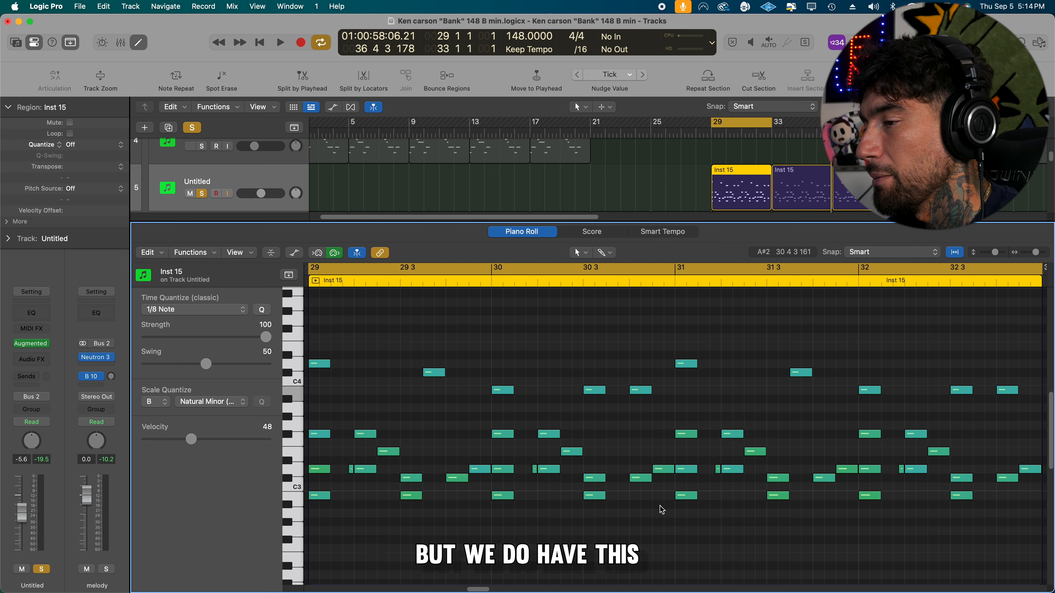
{"action": "key", "text": "space"}
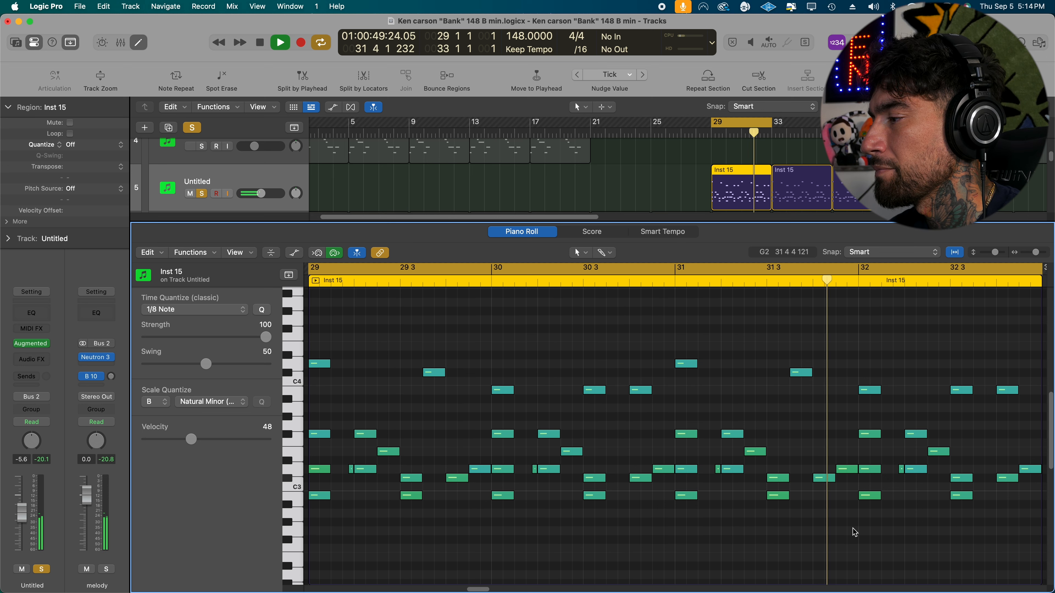
Step: Transpose all notes in the first Inst 15 region up one octave, then close the Piano Roll
{"action": "key", "text": "super+a"}
{"action": "key", "text": "alt+shift+Up"}
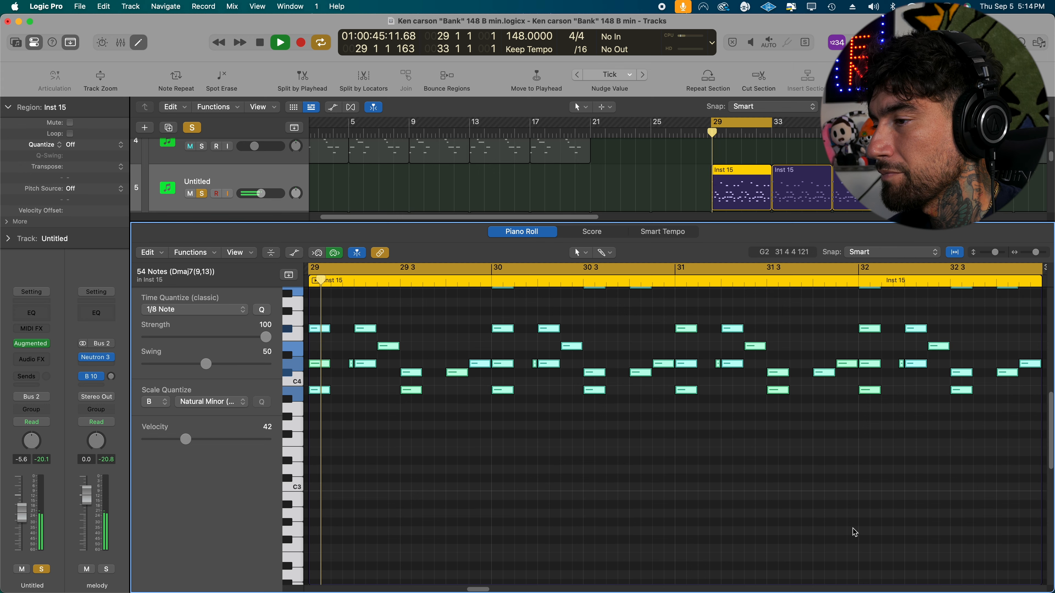
{"action": "key", "text": "x"}
{"action": "key", "text": "x"}
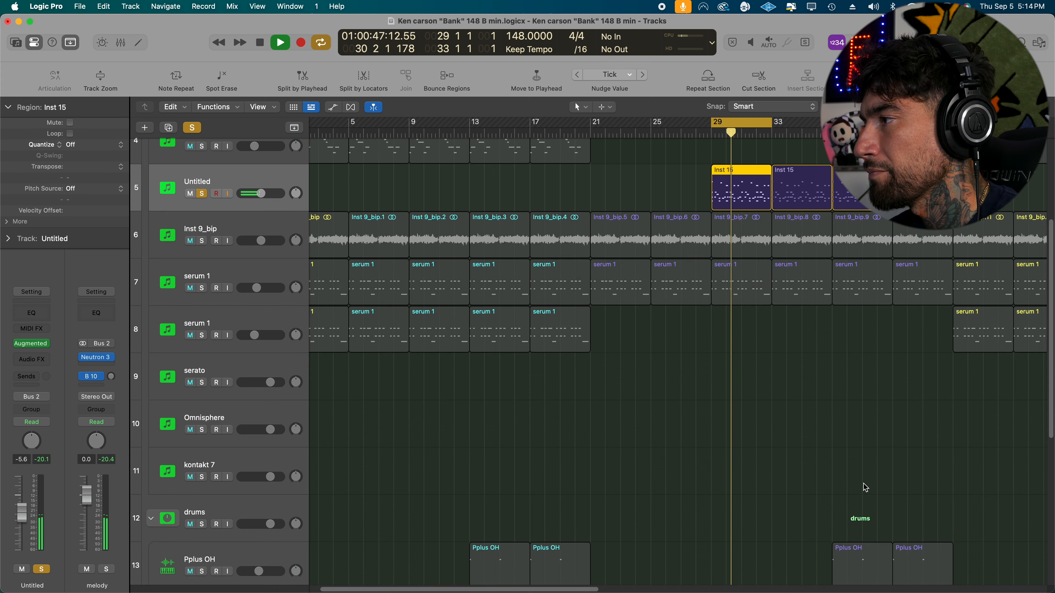
Step: Replace the three Inst 15 regions after the first with copies of the transposed region, filling bars 29 to 45
{"action": "scroll", "coordinate": [880, 436], "scroll_direction": "up", "scroll_amount": 3}
{"action": "left_click_drag", "start_coordinate": [920, 279], "coordinate": [805, 313]}
{"action": "key", "text": "BackSpace"}
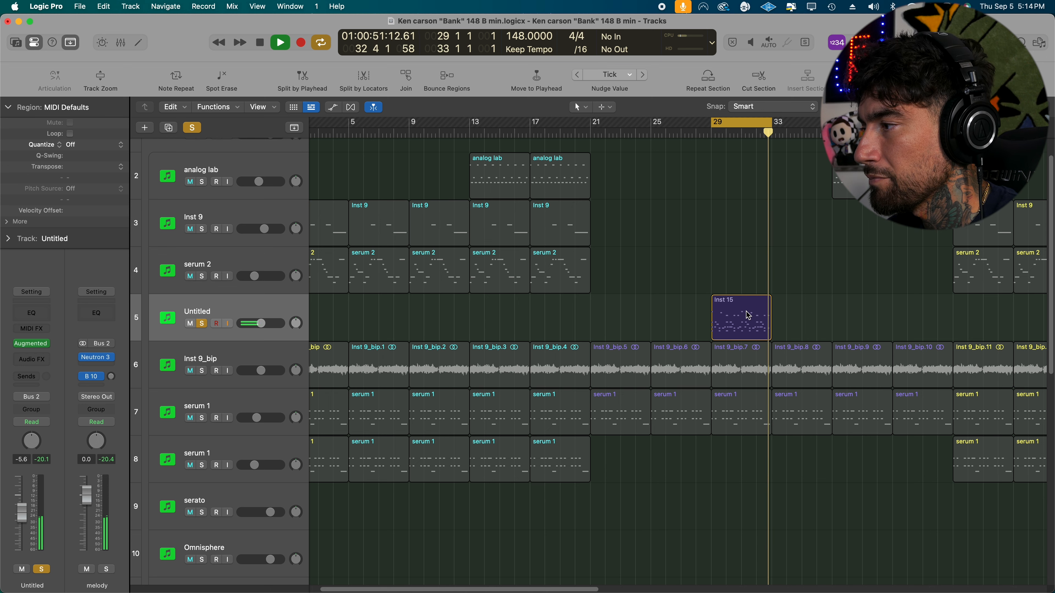
{"action": "key", "text": "space"}
{"action": "left_click", "coordinate": [746, 316]}
{"action": "key", "text": "super+r"}
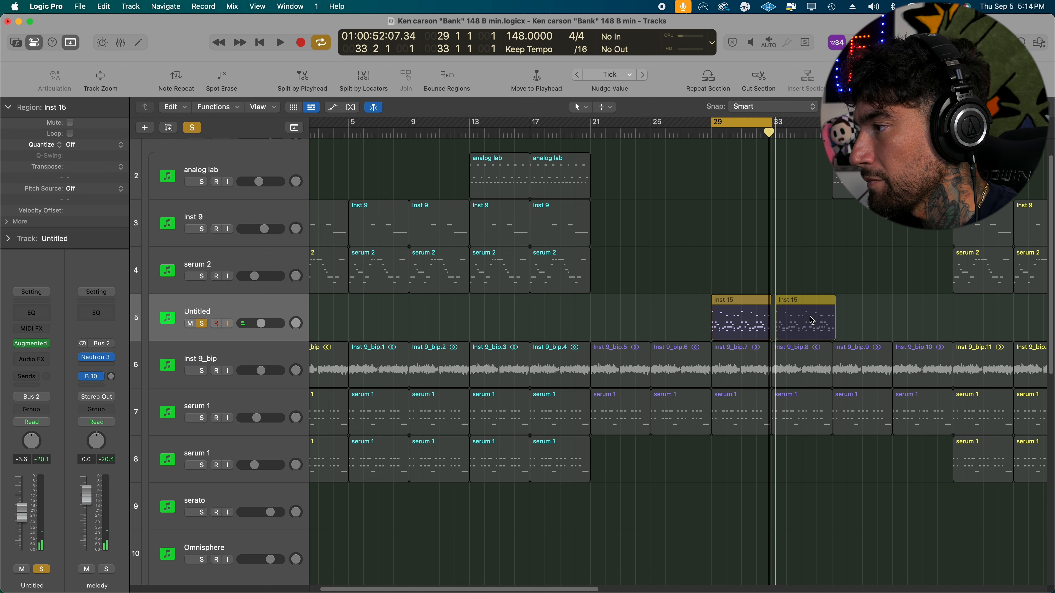
{"action": "left_click_drag", "start_coordinate": [862, 285], "coordinate": [740, 320]}
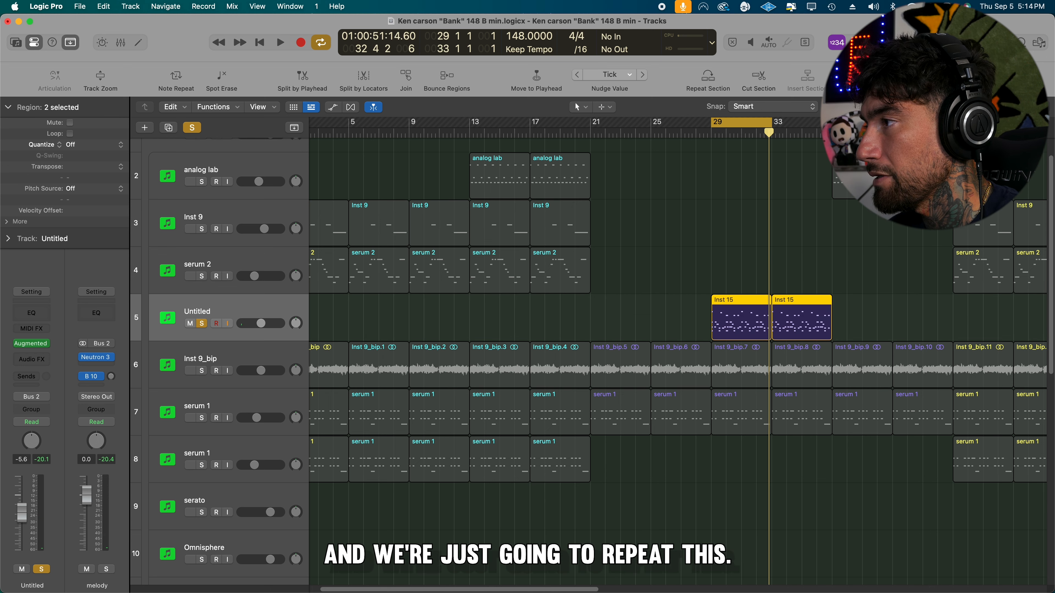
{"action": "key", "text": "super+r"}
Step: Turn off the Untitled track's solo, play it within the mix, and lower its volume to -9.0 dB
{"action": "left_click", "coordinate": [191, 129]}
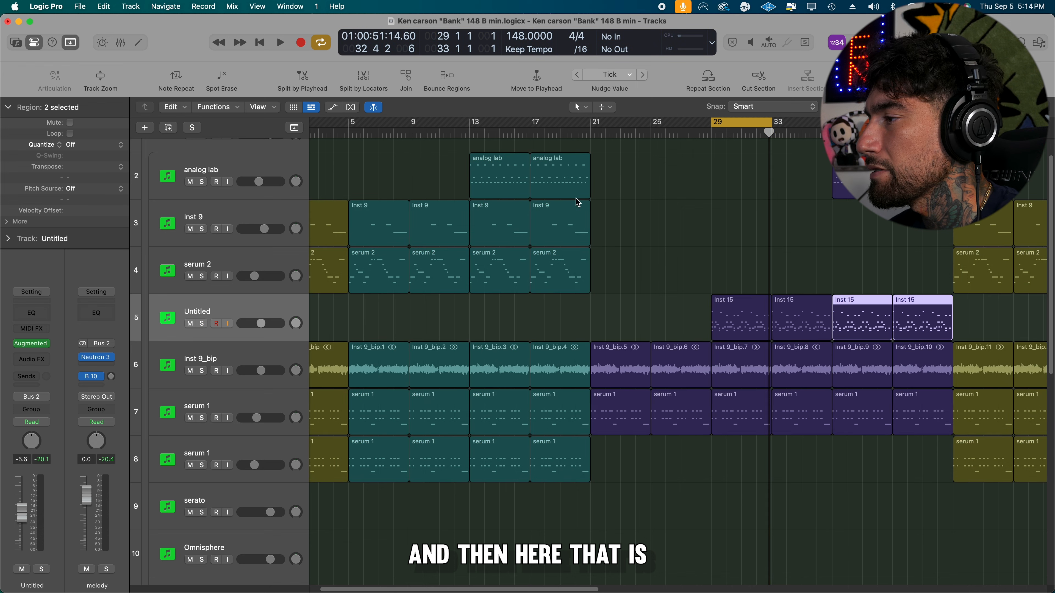
{"action": "key", "text": "space"}
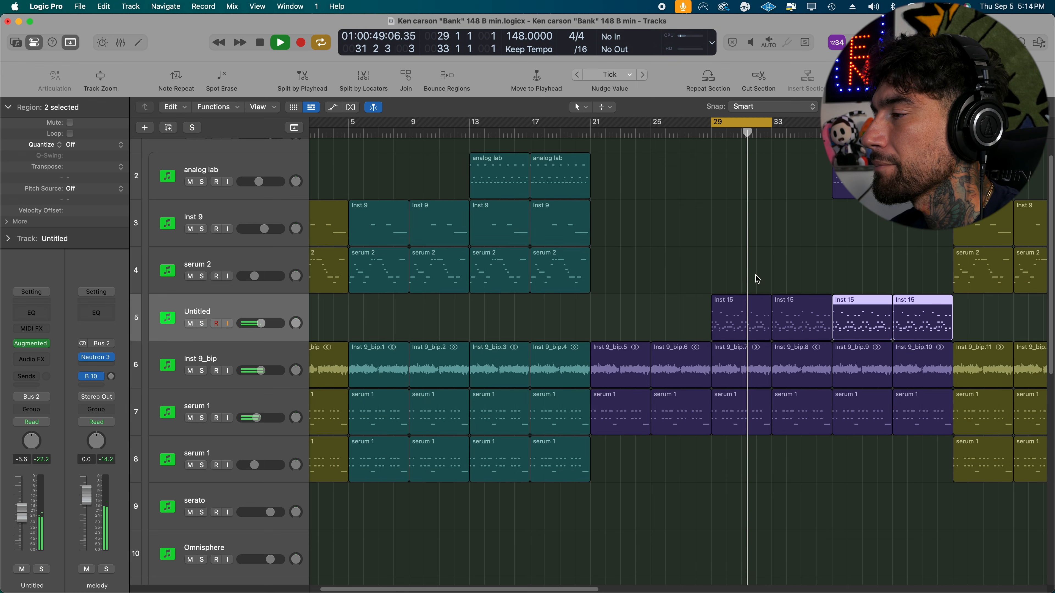
{"action": "left_click_drag", "start_coordinate": [261, 324], "coordinate": [257, 323]}
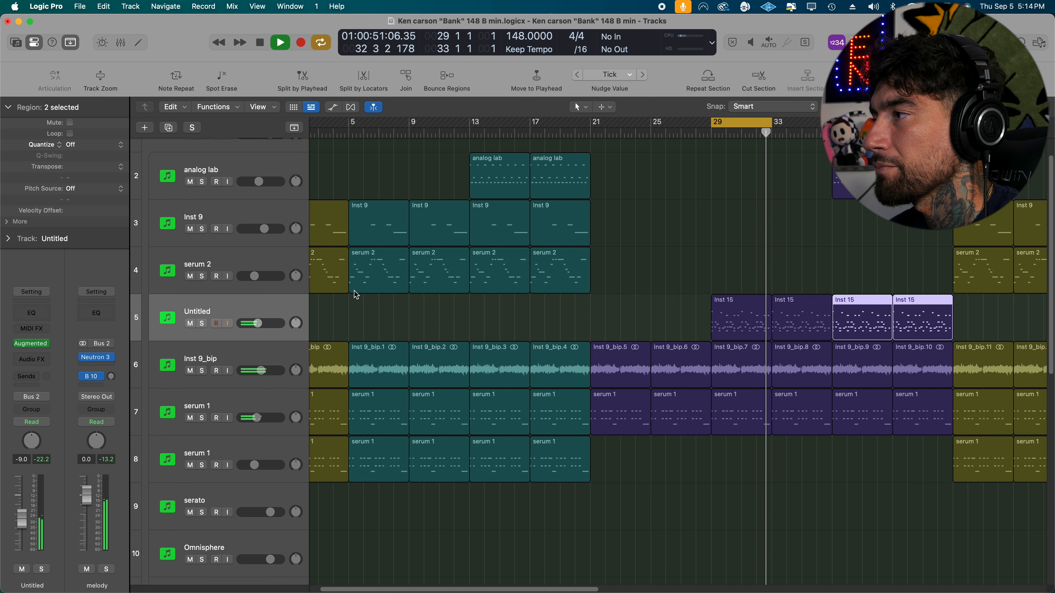
{"action": "key", "text": "space"}
Step: Solo the Untitled track, change its Augmented Grand Piano preset to Diamond Keys from Acoustic Upright, and close the instrument
{"action": "left_click", "coordinate": [202, 324]}
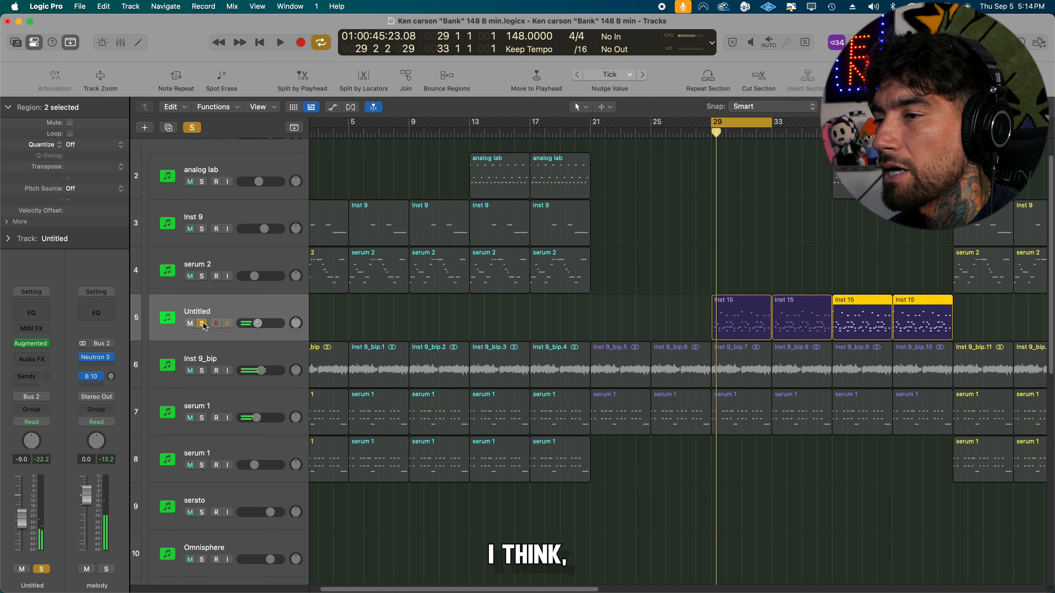
{"action": "key", "text": "space"}
{"action": "left_click", "coordinate": [31, 343]}
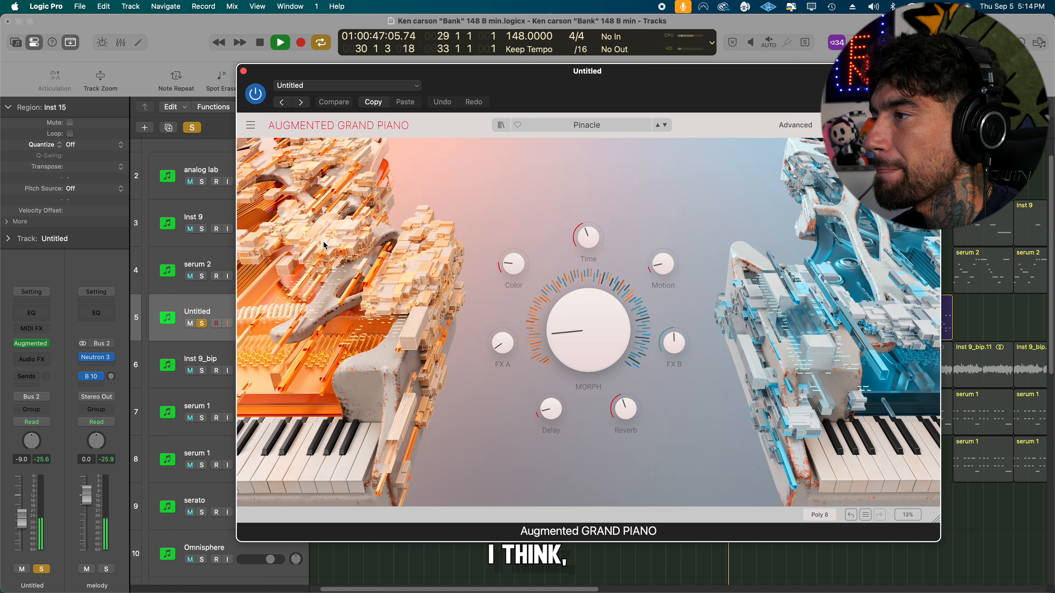
{"action": "left_click", "coordinate": [566, 132]}
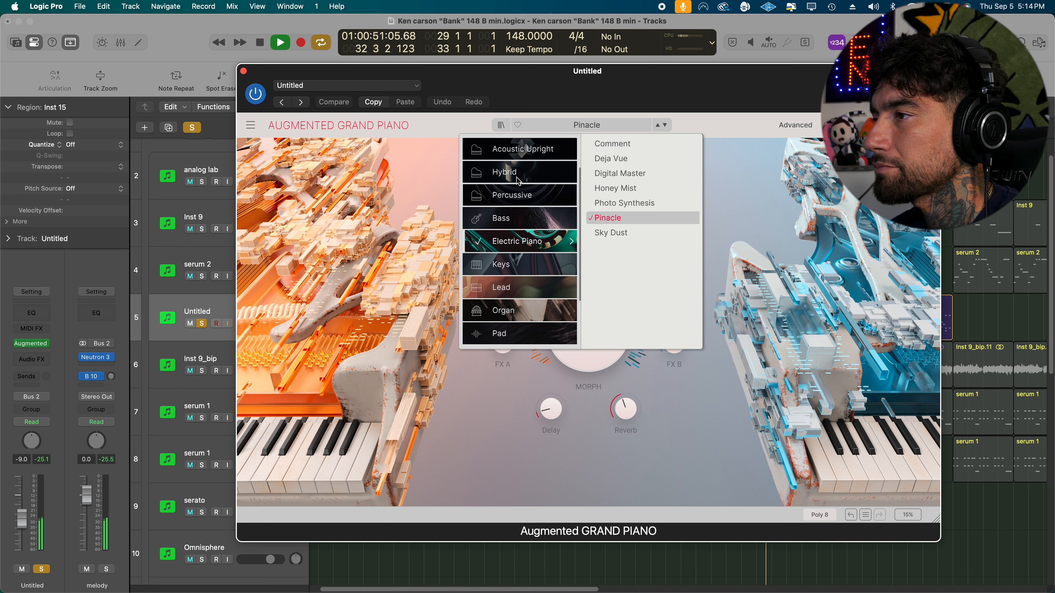
{"action": "mouse_move", "coordinate": [522, 157]}
{"action": "left_click", "coordinate": [618, 143]}
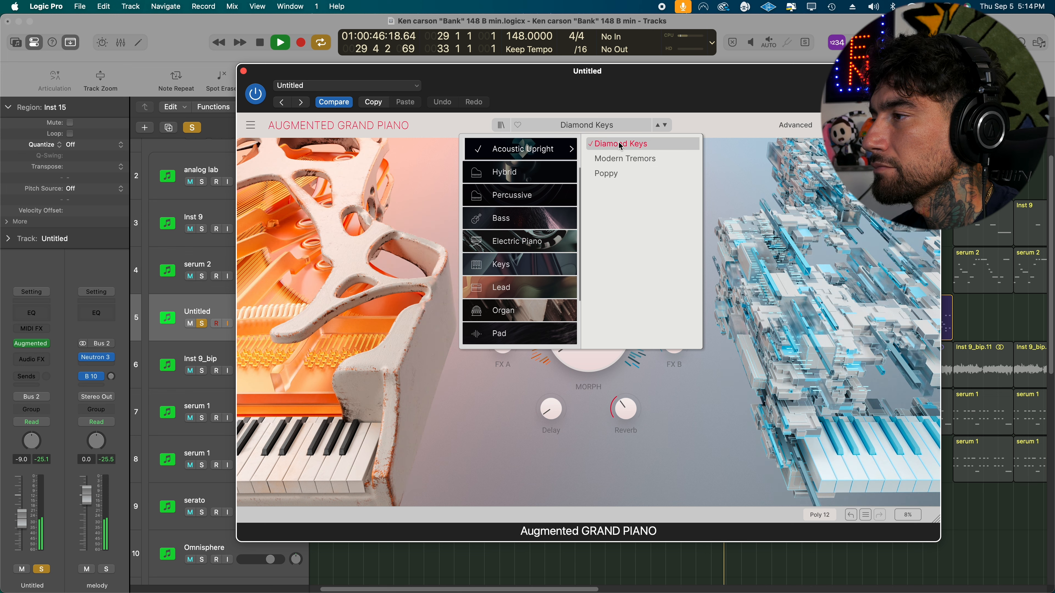
{"action": "left_click", "coordinate": [243, 71]}
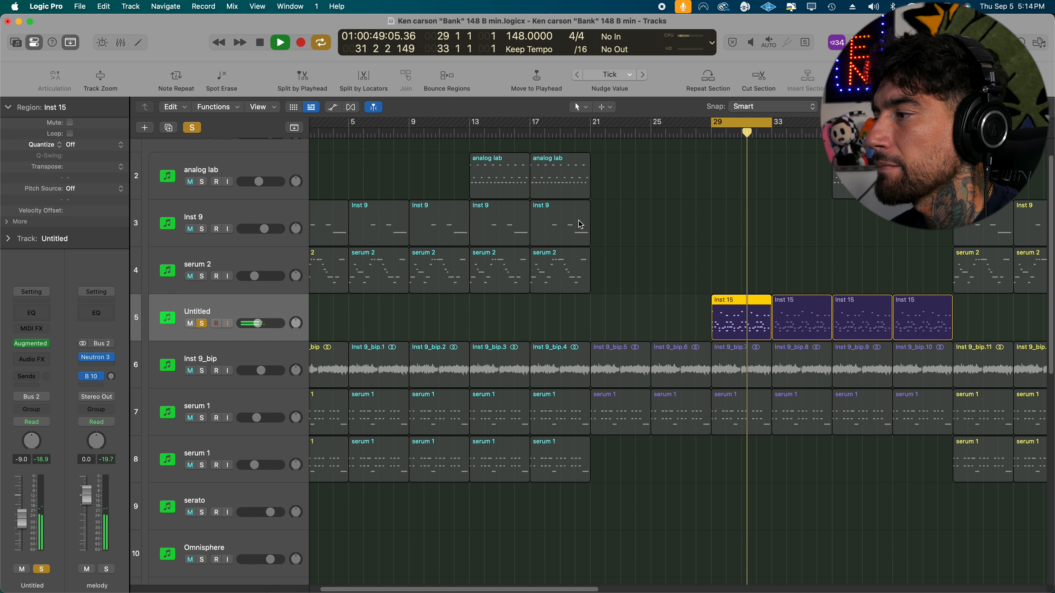
Step: Turn off the Untitled track's solo and lower its volume to -12.2 dB during playback
{"action": "left_click", "coordinate": [200, 324]}
{"action": "left_click_drag", "start_coordinate": [259, 327], "coordinate": [254, 327]}
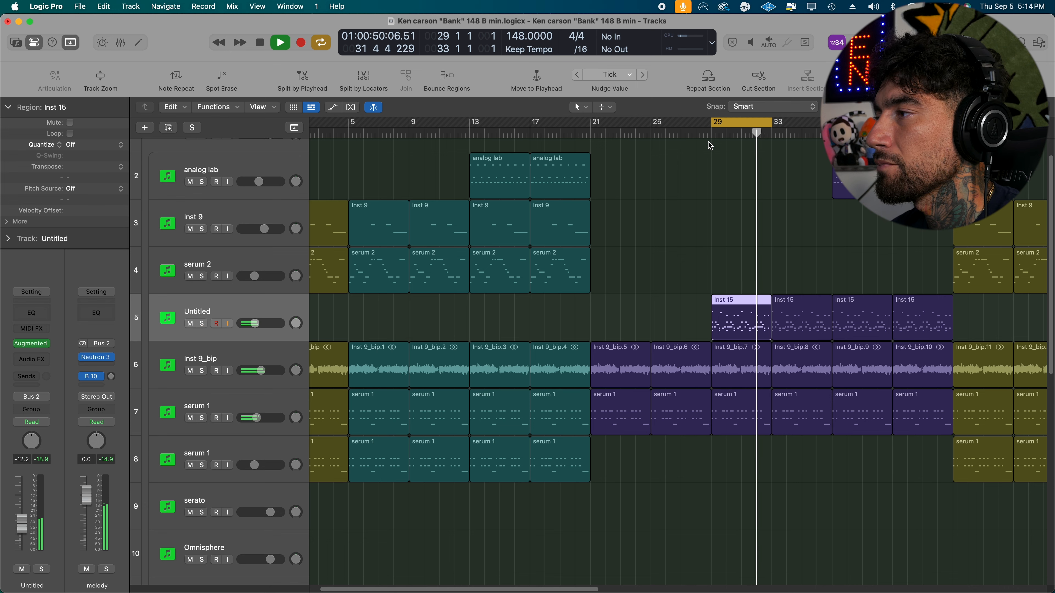
Step: Turn off cycle mode, listen through the rest of the verse, and show the full arrangement of the melody tracks
{"action": "left_click", "coordinate": [719, 123]}
{"action": "scroll", "coordinate": [747, 225], "scroll_direction": "up", "scroll_amount": 2}
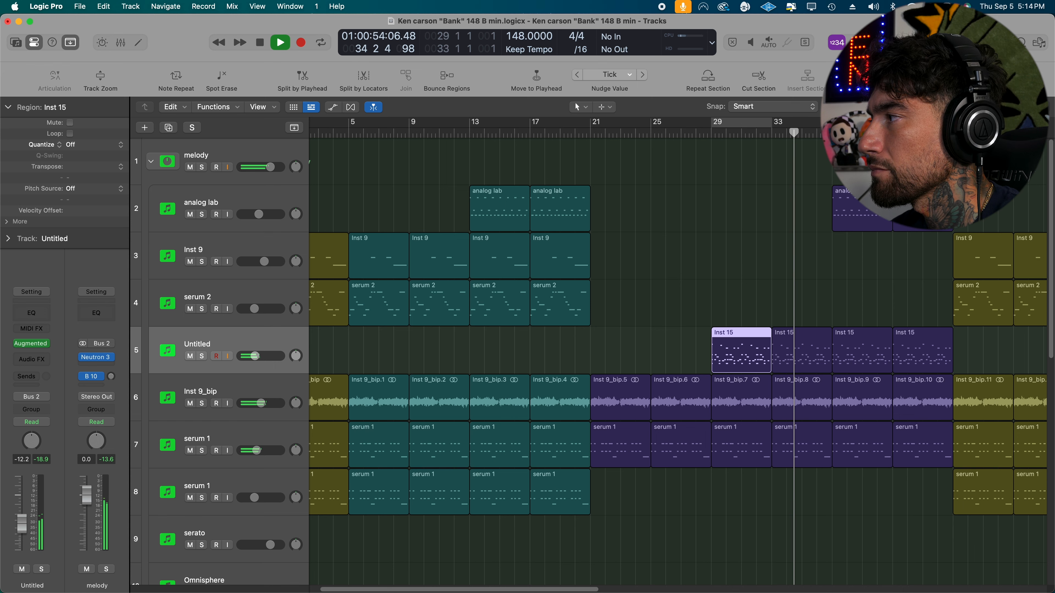
{"action": "key", "text": "super+Left"}
{"action": "key", "text": "super+Left"}
{"action": "key", "text": "super+Right"}
{"action": "key", "text": "super+Right"}
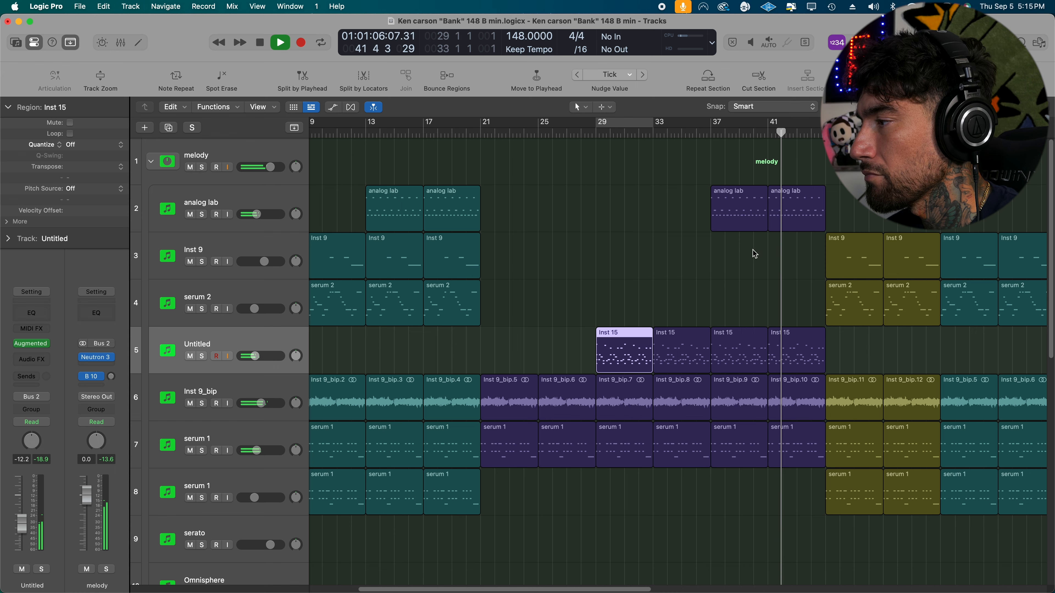
{"action": "left_click_drag", "start_coordinate": [1027, 107], "coordinate": [1020, 107]}
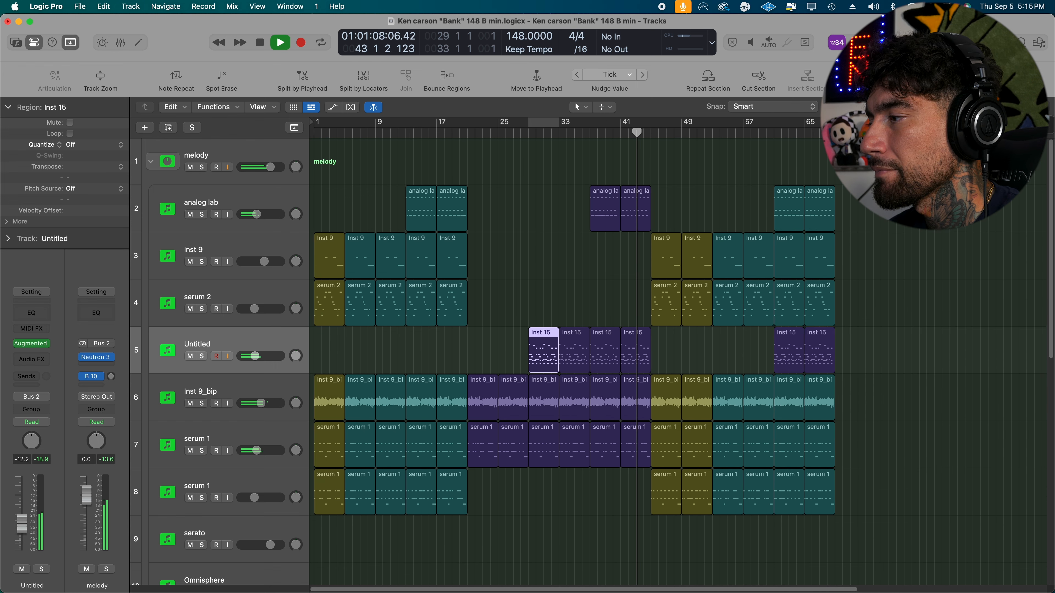
Step: Play the beat past the verse while looking through the melody, drum and ISO 808 tracks for what plays in each section
{"action": "scroll", "coordinate": [573, 358], "scroll_direction": "down", "scroll_amount": 2}
{"action": "scroll", "coordinate": [573, 358], "scroll_direction": "down", "scroll_amount": 5}
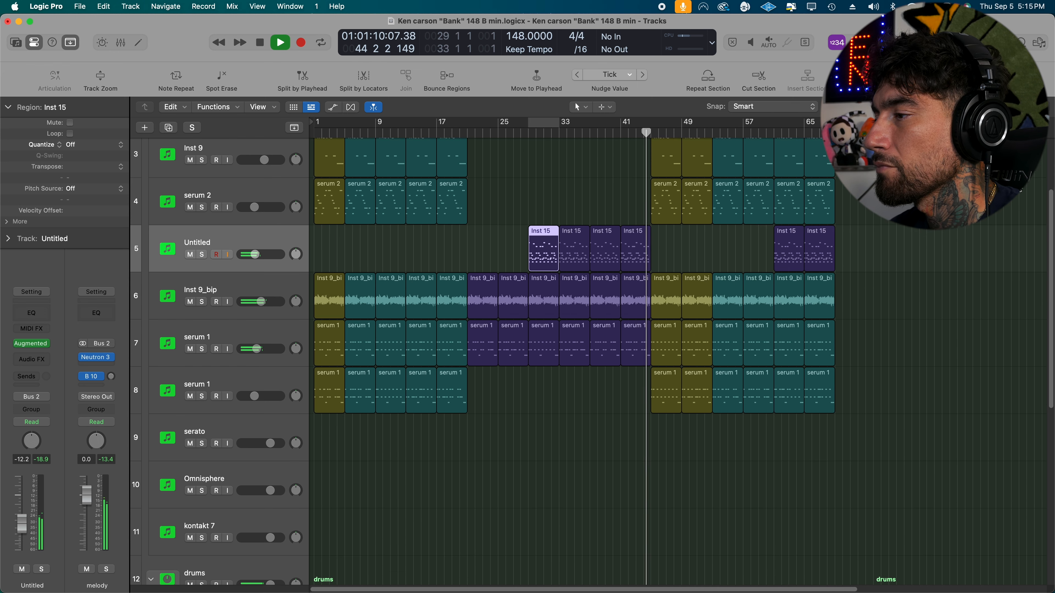
{"action": "scroll", "coordinate": [573, 357], "scroll_direction": "down", "scroll_amount": 6}
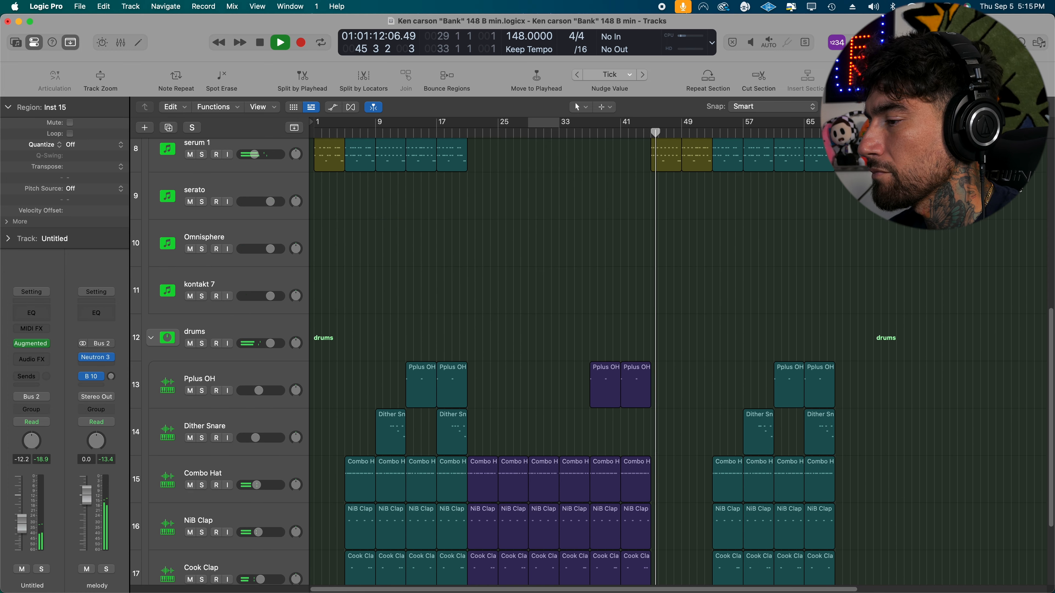
{"action": "scroll", "coordinate": [573, 357], "scroll_direction": "up", "scroll_amount": 2}
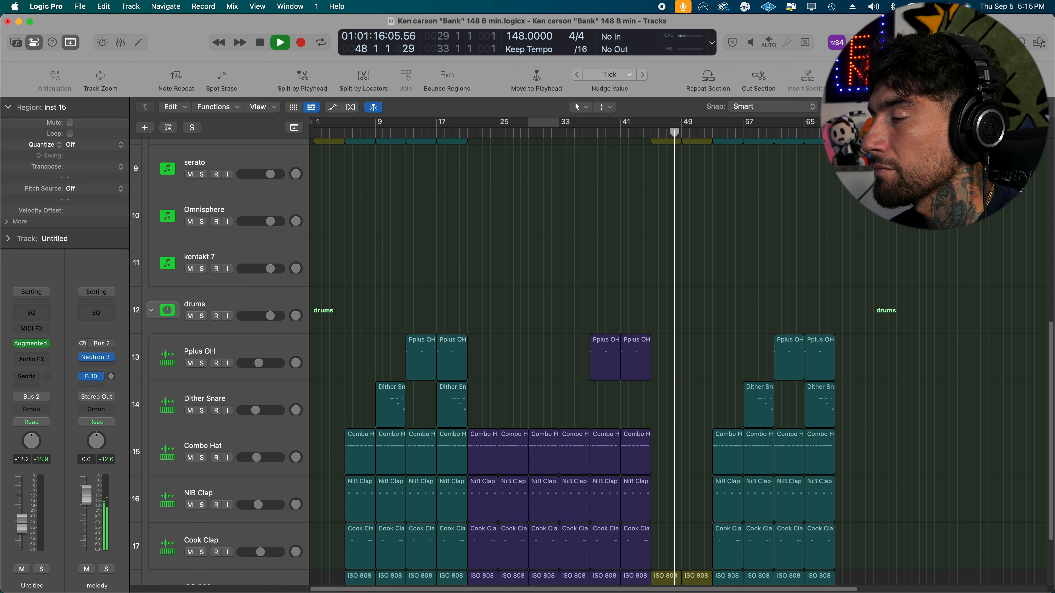
{"action": "scroll", "coordinate": [573, 357], "scroll_direction": "down", "scroll_amount": 2}
{"action": "scroll", "coordinate": [573, 357], "scroll_direction": "up", "scroll_amount": 1}
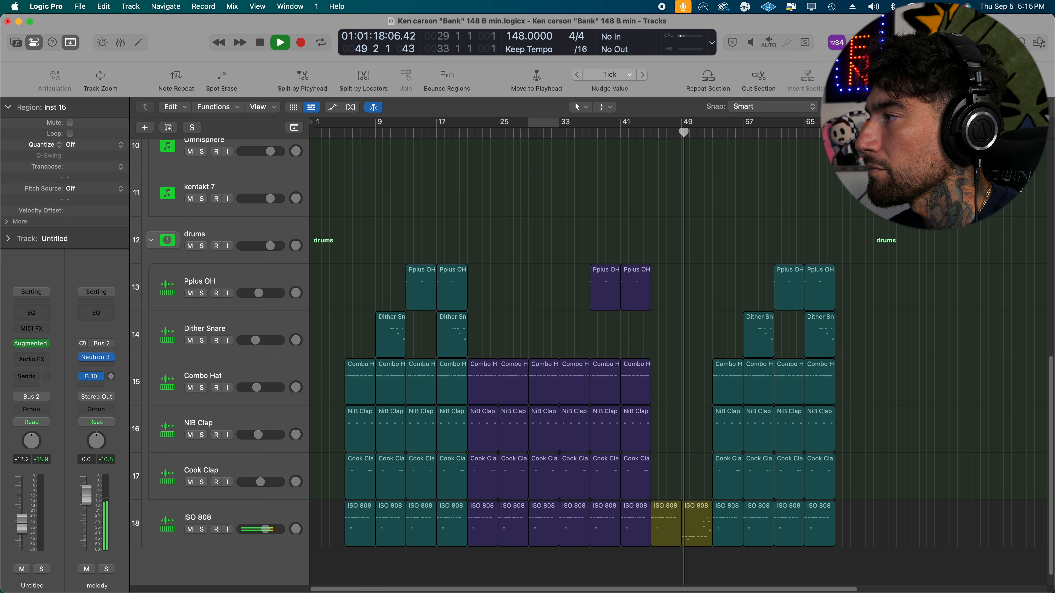
{"action": "scroll", "coordinate": [573, 358], "scroll_direction": "down", "scroll_amount": 2}
{"action": "scroll", "coordinate": [573, 358], "scroll_direction": "down", "scroll_amount": 1}
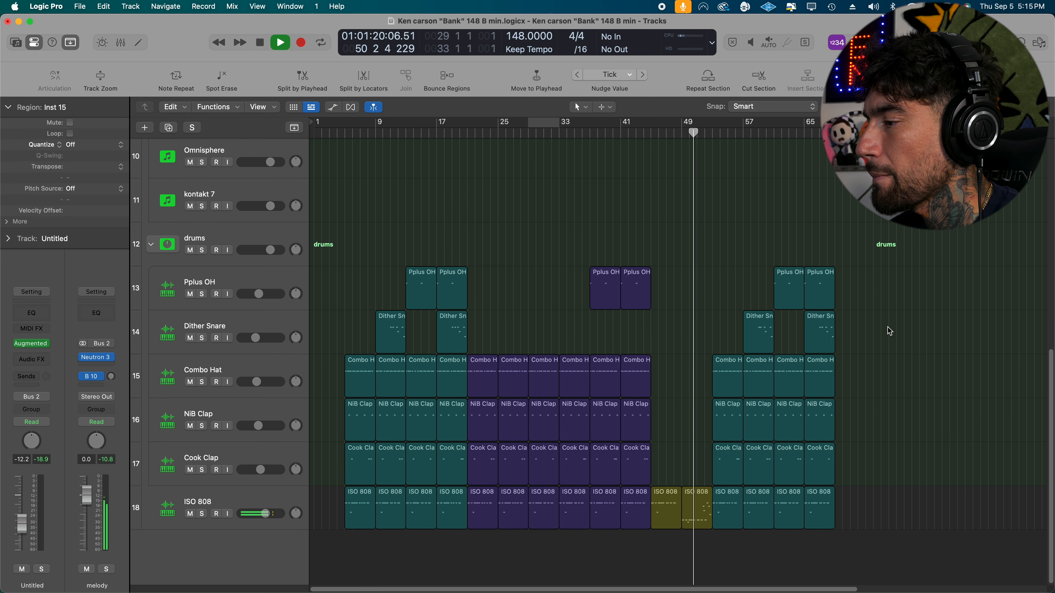
Step: Examine the notes of the ISO 808 region at bar 49 in the Piano Roll during playback, and return to the arrangement
{"action": "double_click", "coordinate": [699, 505]}
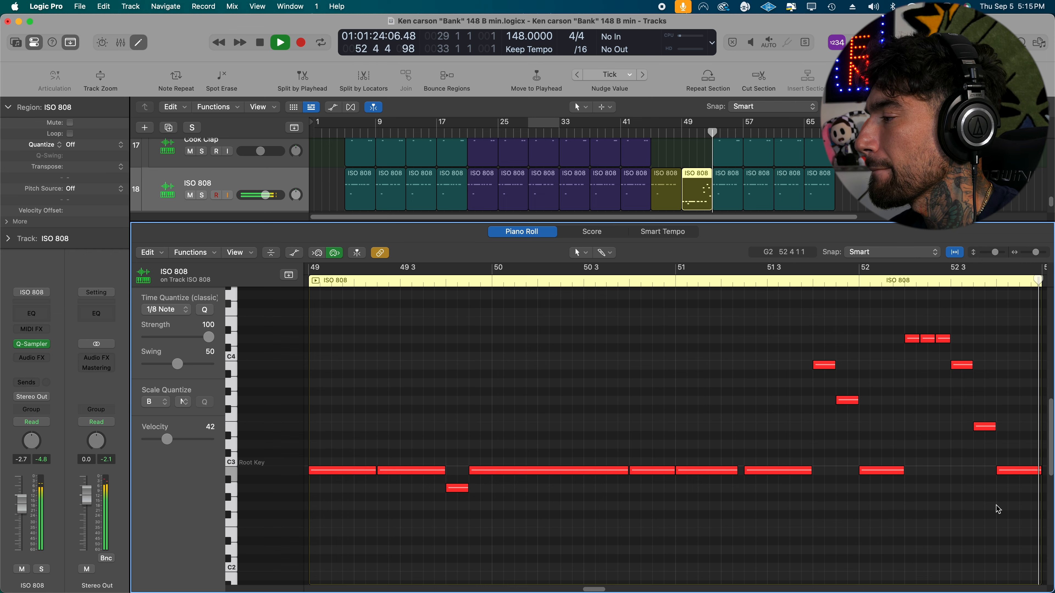
{"action": "key", "text": "p"}
{"action": "left_click", "coordinate": [938, 495]}
{"action": "scroll", "coordinate": [937, 496], "scroll_direction": "up", "scroll_amount": 4}
{"action": "scroll", "coordinate": [940, 499], "scroll_direction": "down", "scroll_amount": 3}
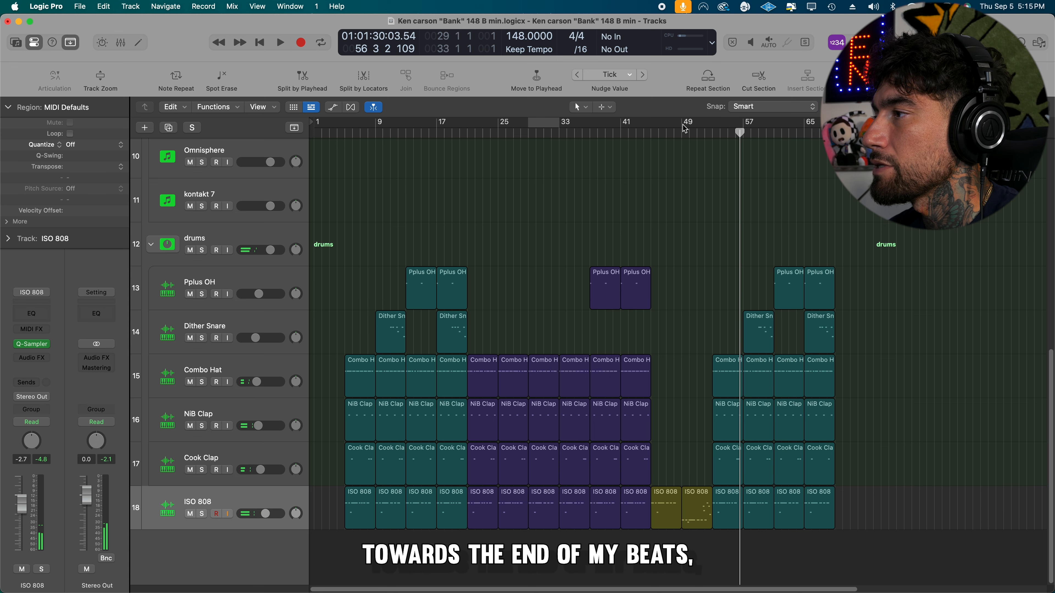
Step: Set the cycle range to bars 49 to 53 and check that section's ISO 808 notes before turning cycle mode off
{"action": "left_click_drag", "start_coordinate": [684, 132], "coordinate": [711, 132]}
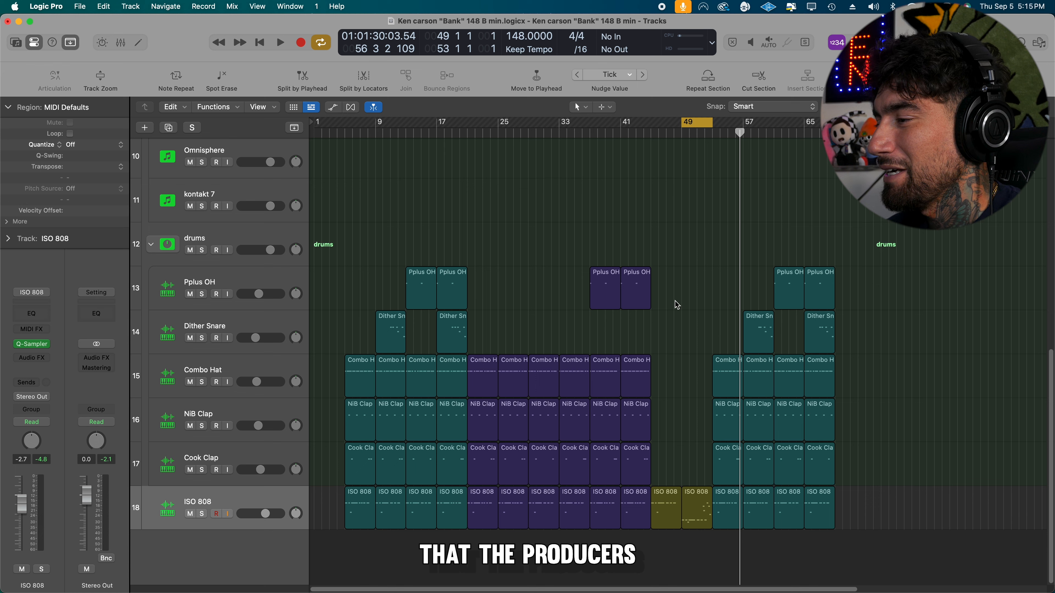
{"action": "double_click", "coordinate": [699, 515]}
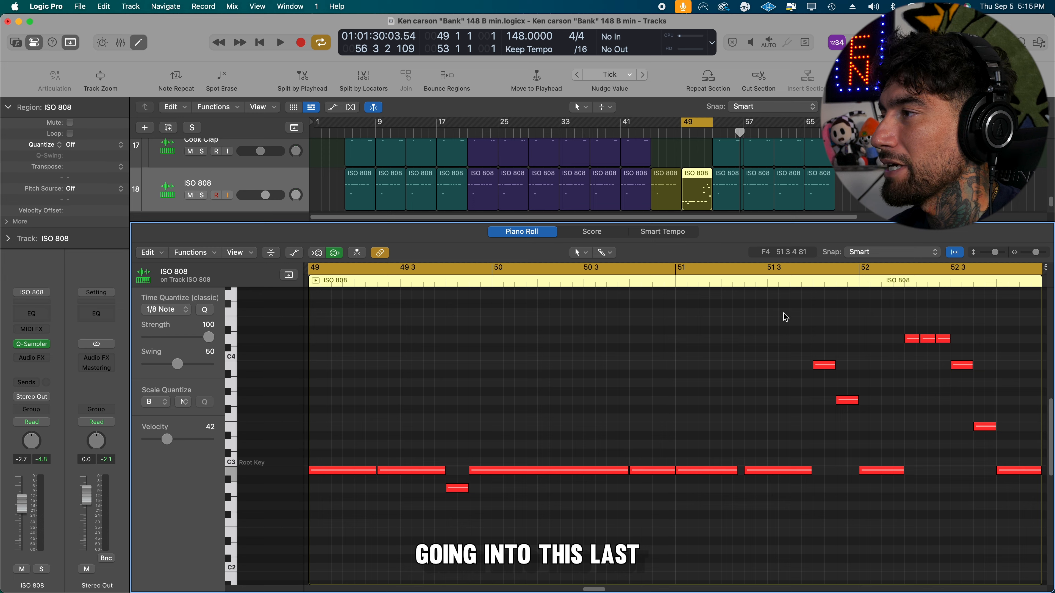
{"action": "key", "text": "e"}
{"action": "key", "text": "c"}
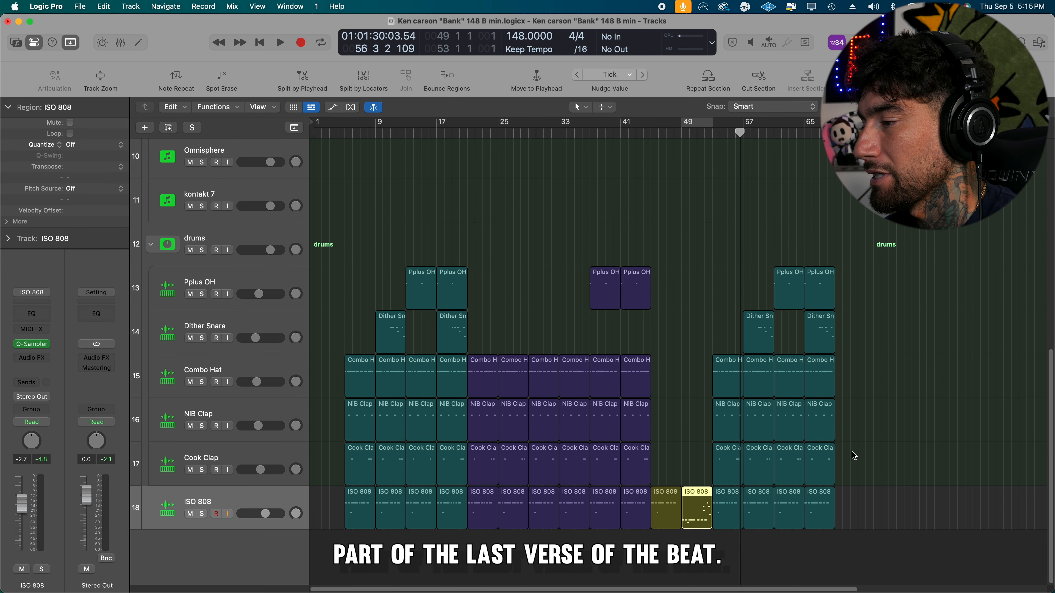
Step: Enable cycle mode and solo the ISO 808 track to review its bar 49 notes, ending with both cycle and solo off
{"action": "left_click", "coordinate": [698, 121]}
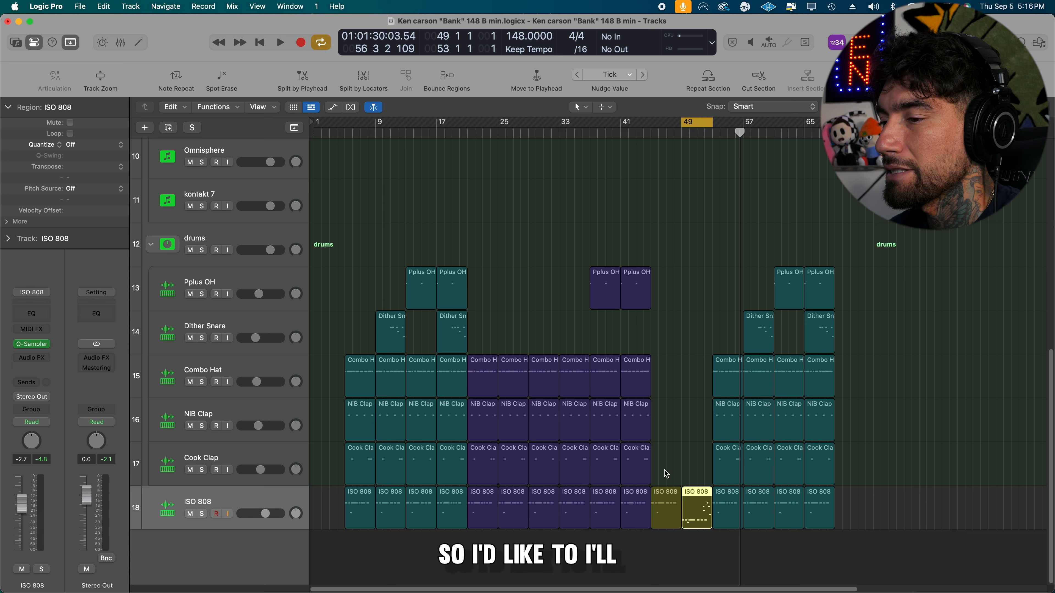
{"action": "left_click", "coordinate": [202, 514]}
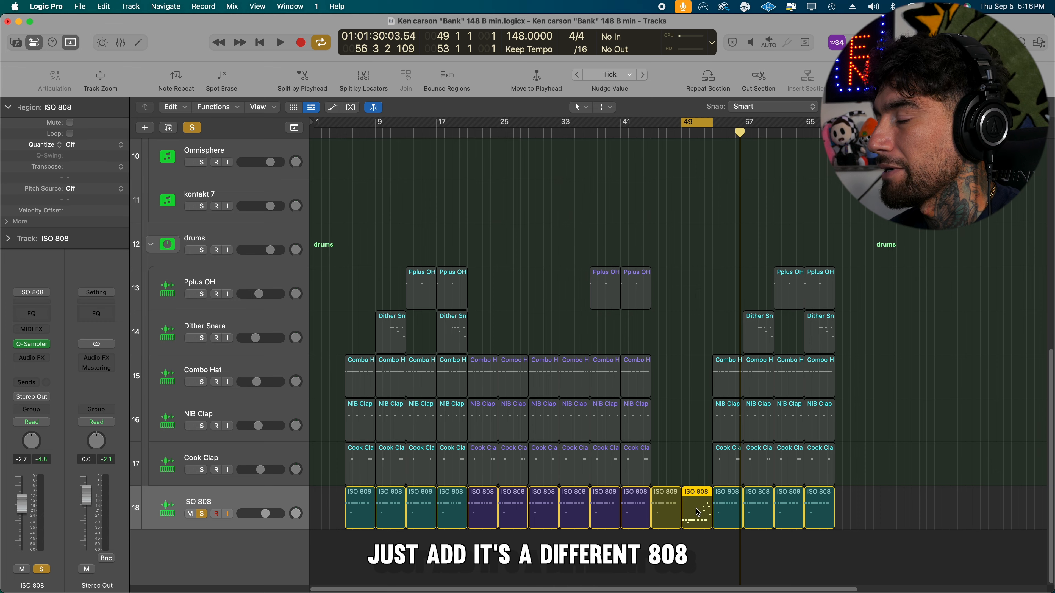
{"action": "double_click", "coordinate": [698, 512]}
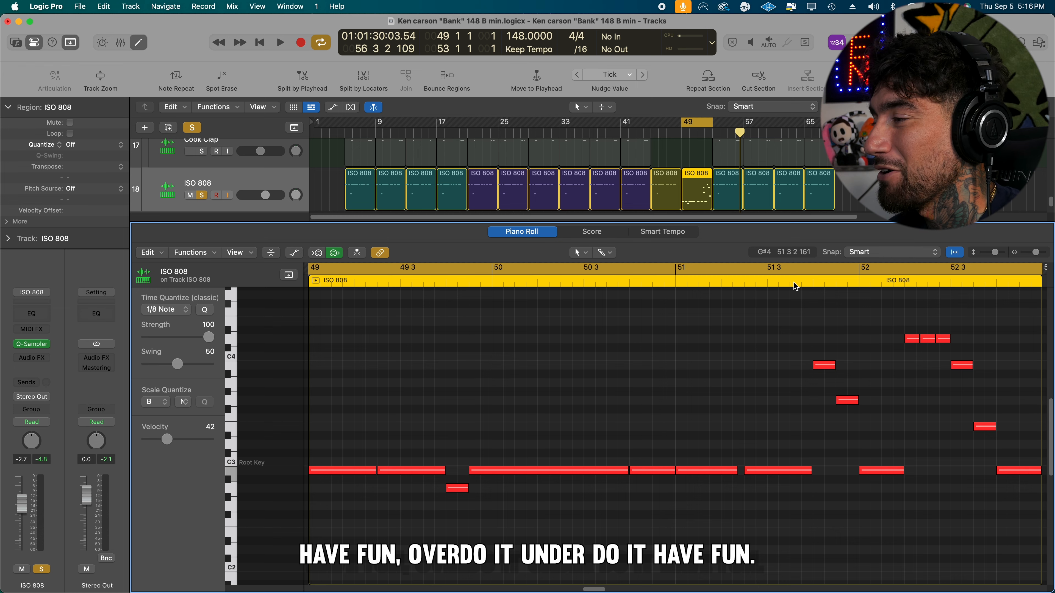
{"action": "key", "text": "e"}
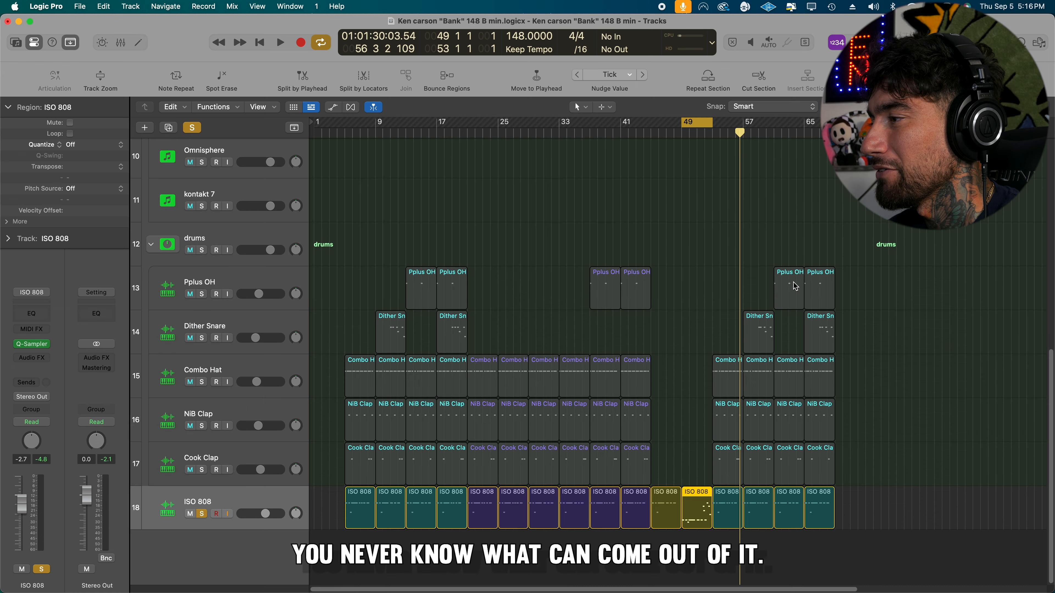
{"action": "left_click", "coordinate": [700, 133]}
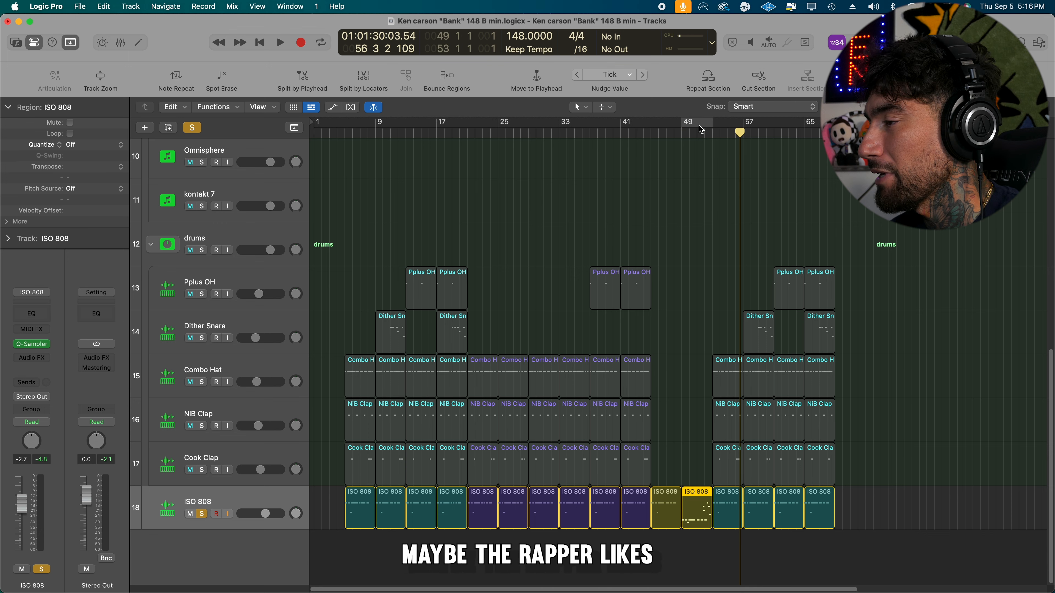
{"action": "left_click", "coordinate": [193, 131]}
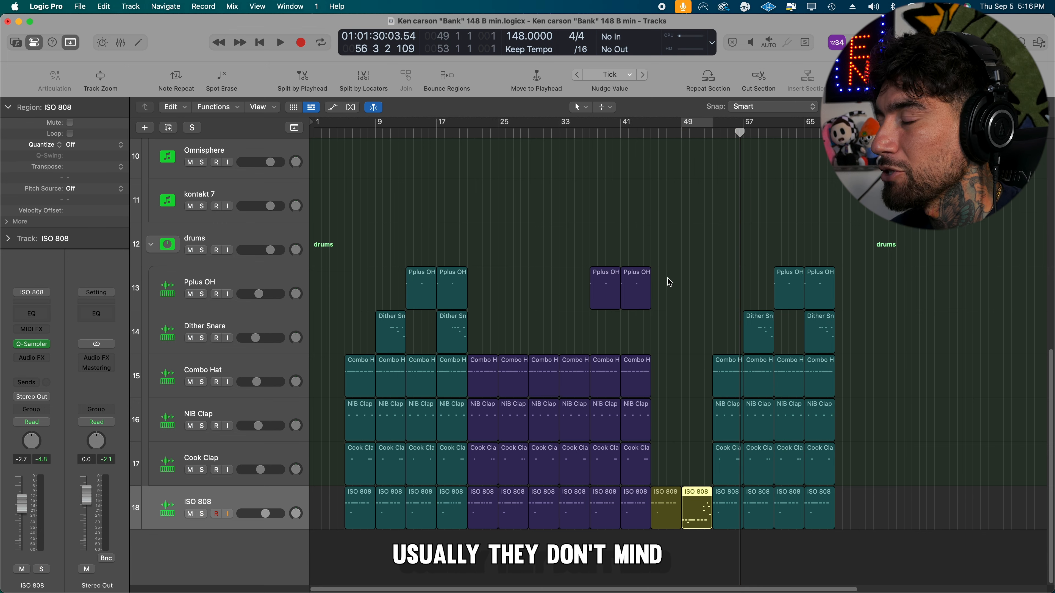
Step: Play the beat from the beginning and reduce the track height to follow the melody and drum tracks together
{"action": "scroll", "coordinate": [811, 268], "scroll_direction": "up", "scroll_amount": 10}
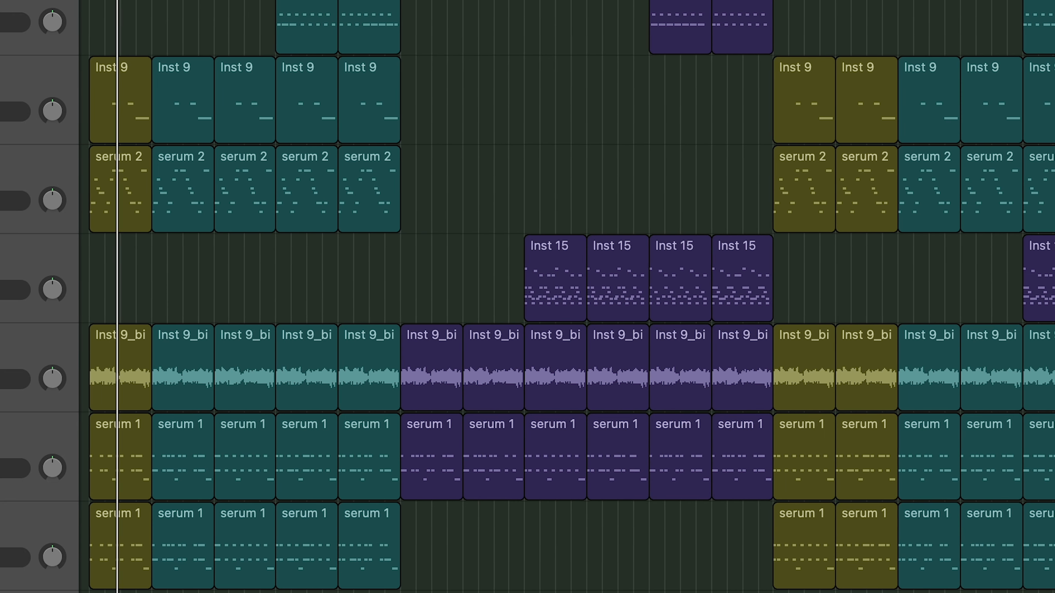
{"action": "scroll", "coordinate": [290, 296], "scroll_direction": "up", "scroll_amount": 4}
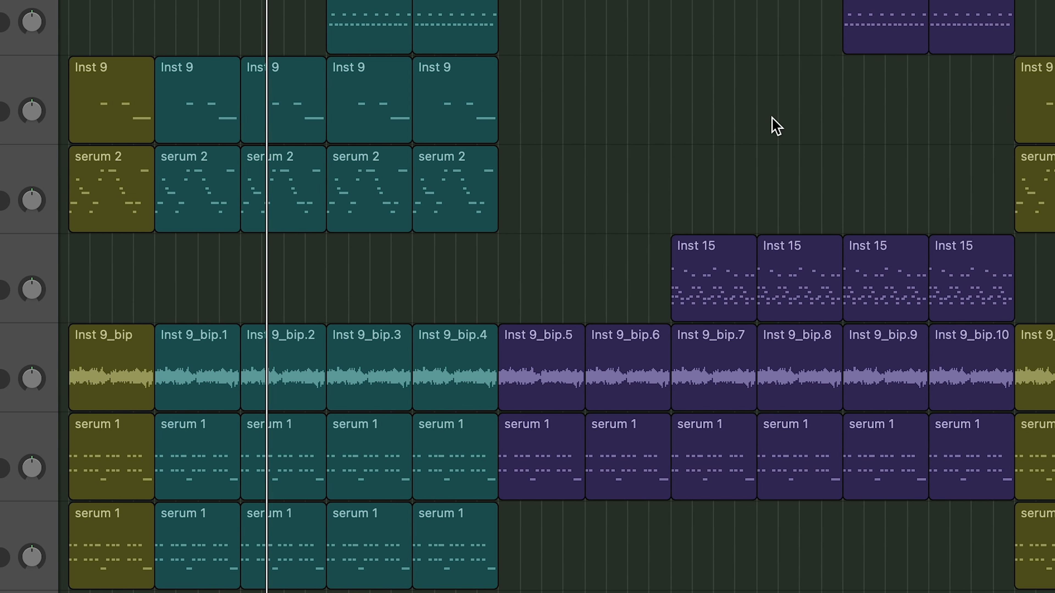
{"action": "scroll", "coordinate": [770, 124], "scroll_direction": "down", "scroll_amount": 3}
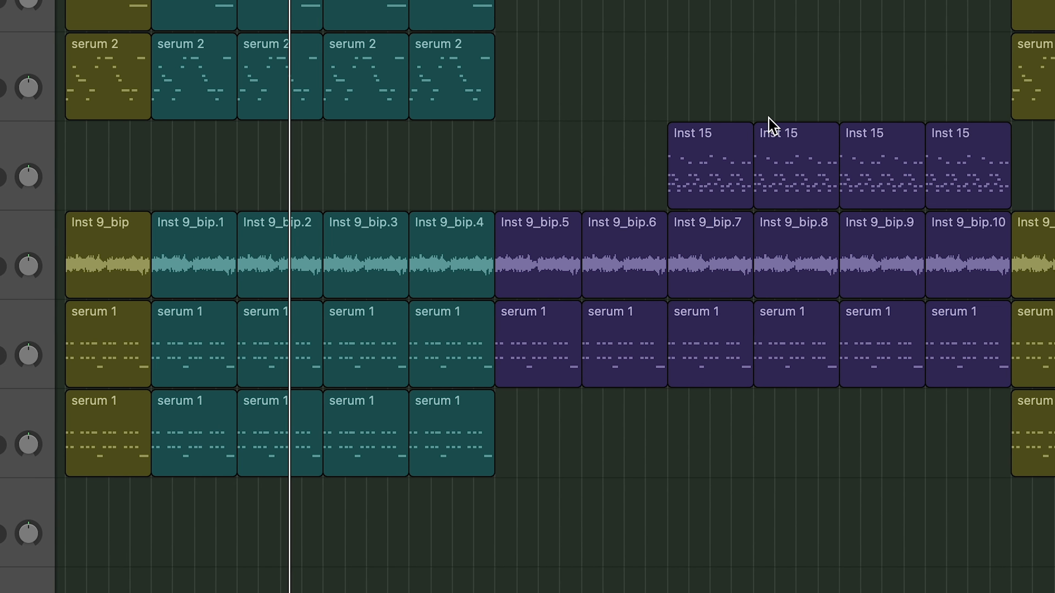
{"action": "key", "text": "super+Up"}
{"action": "key", "text": "super+Up"}
{"action": "key", "text": "super+Up"}
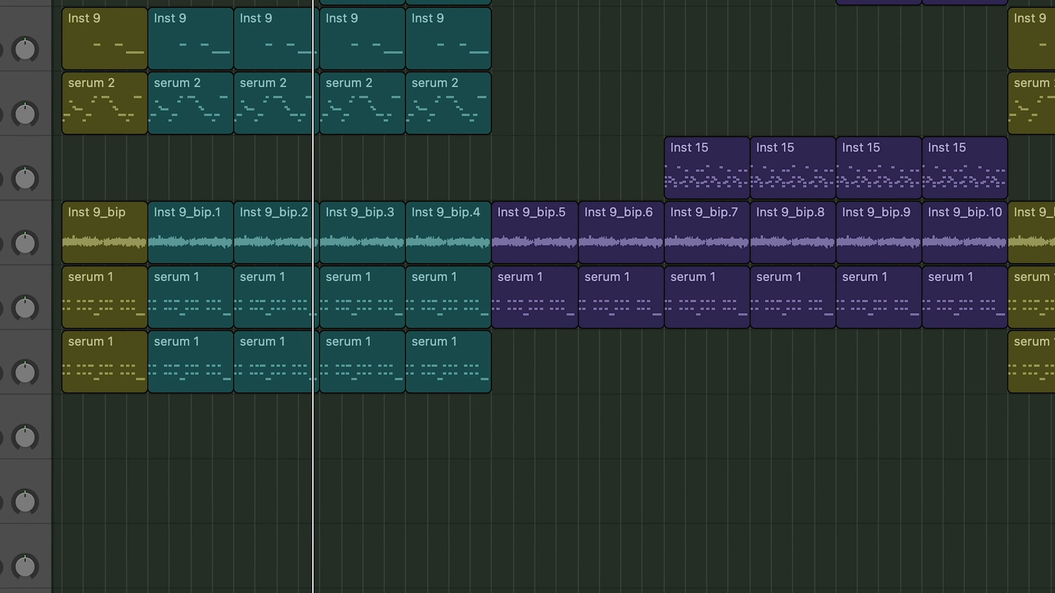
{"action": "scroll", "coordinate": [778, 318], "scroll_direction": "down", "scroll_amount": 1}
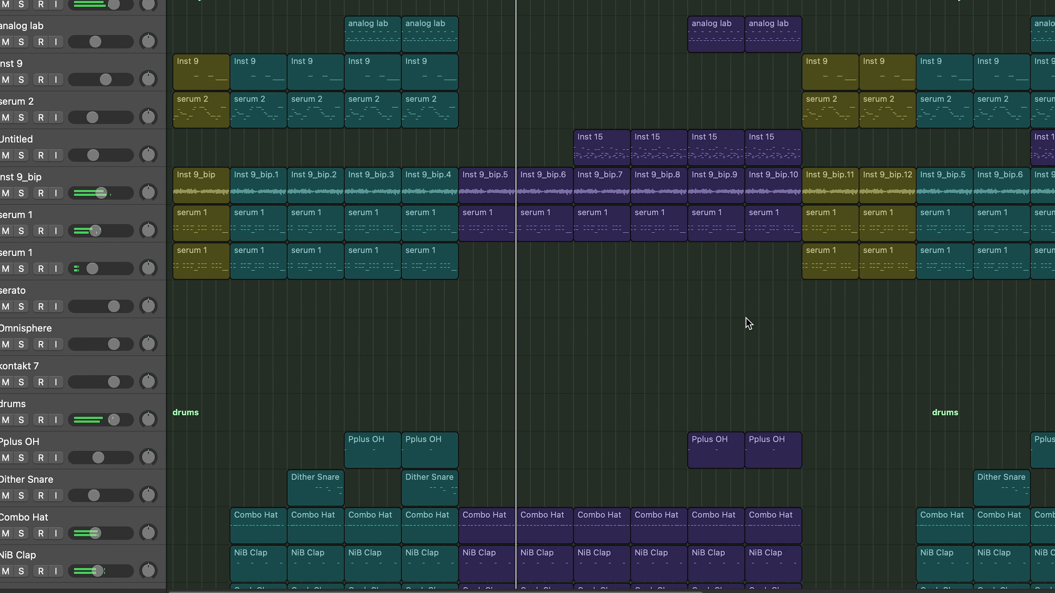
{"action": "scroll", "coordinate": [747, 323], "scroll_direction": "down", "scroll_amount": 4}
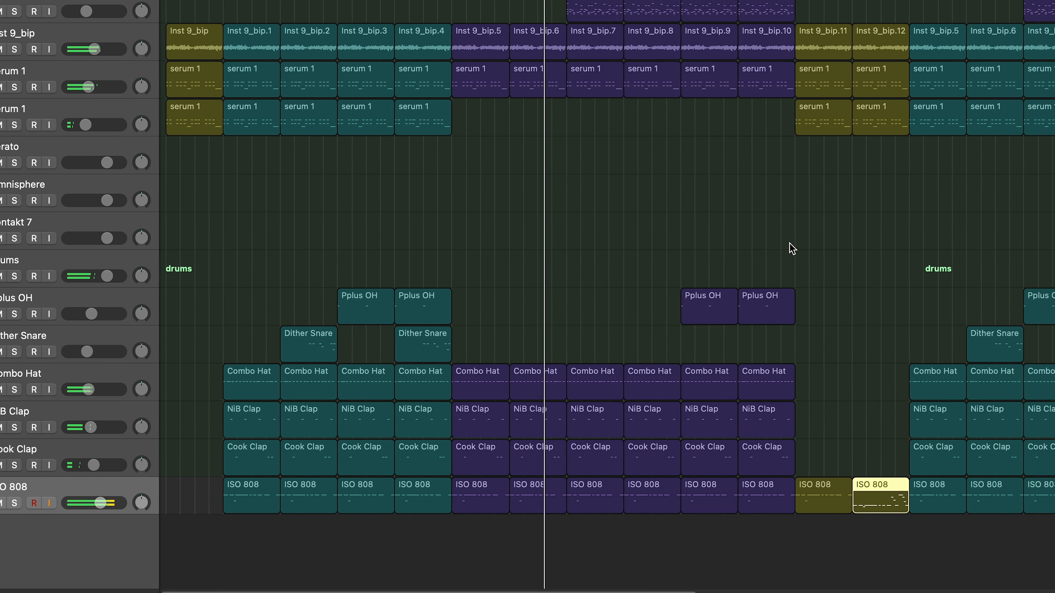
Step: Lower the Untitled track's volume slightly while its Inst 15 melody plays in the verse
{"action": "scroll", "coordinate": [791, 249], "scroll_direction": "up", "scroll_amount": 1}
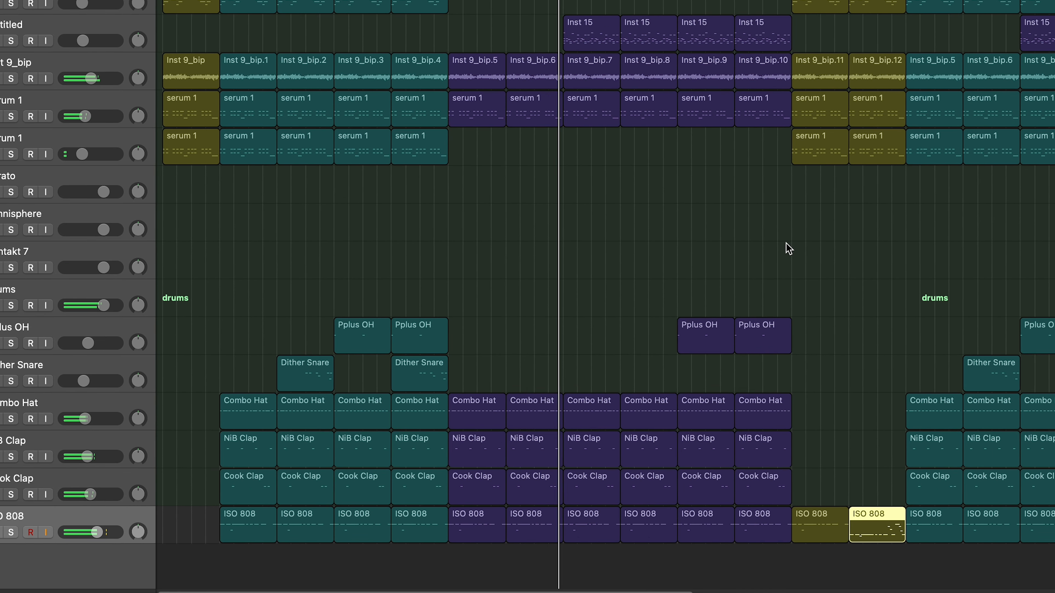
{"action": "scroll", "coordinate": [787, 248], "scroll_direction": "up", "scroll_amount": 1}
{"action": "scroll", "coordinate": [783, 245], "scroll_direction": "up", "scroll_amount": 2}
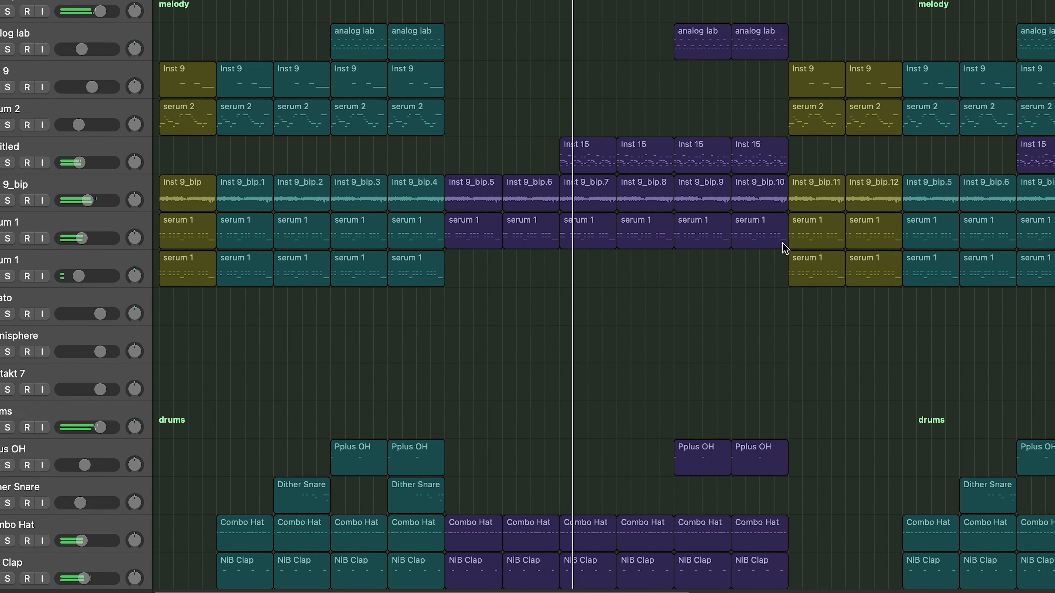
{"action": "left_click_drag", "start_coordinate": [76, 164], "coordinate": [72, 164]}
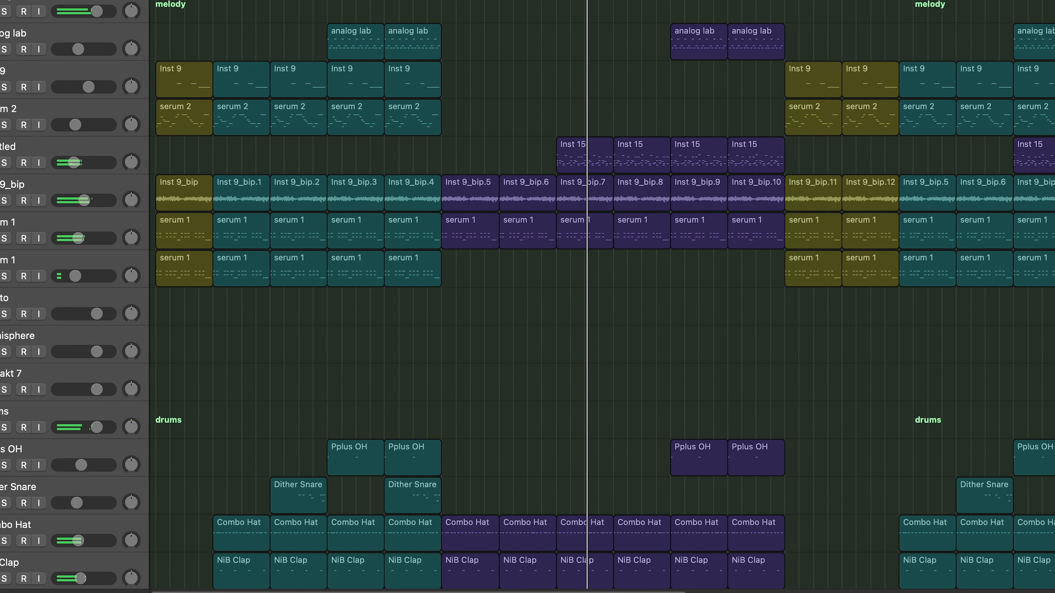